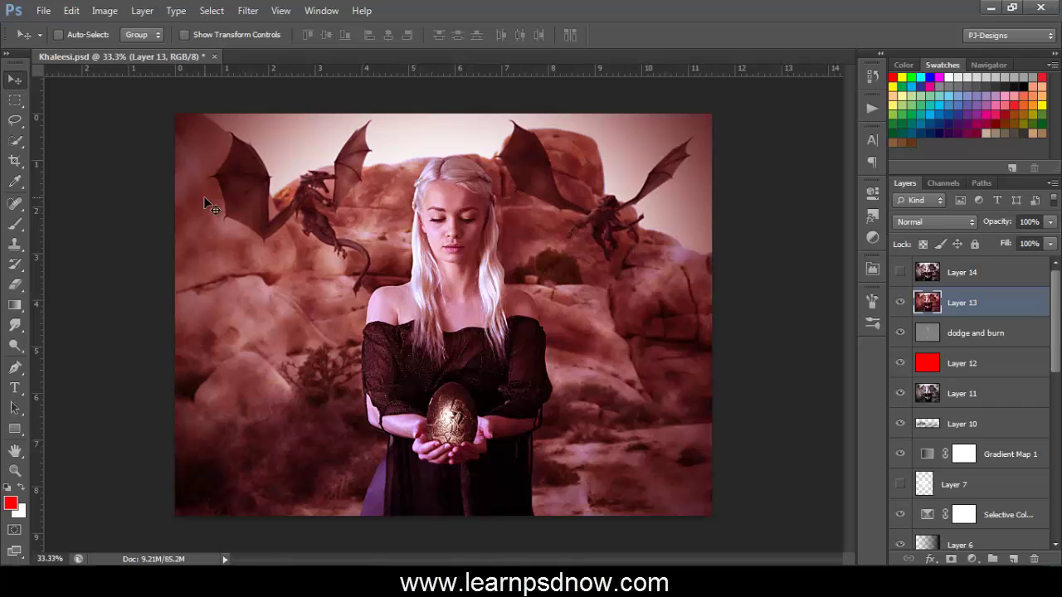
Step: Open the Desert_5_by_MatrixStock photo from the tutorial folder as its own document in Photoshop
key("alt+Tab")
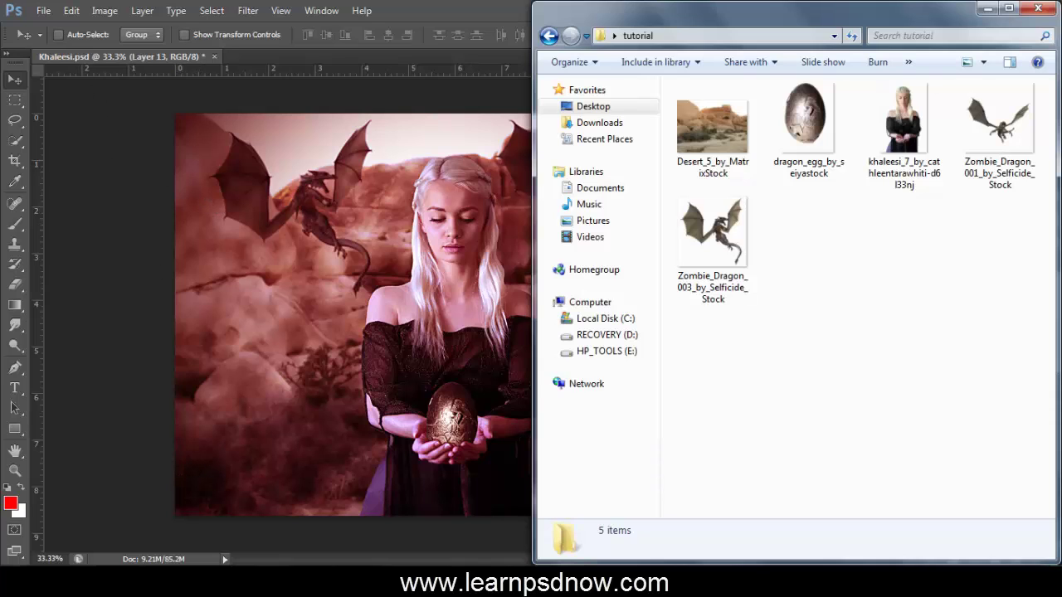
left_click(715, 120)
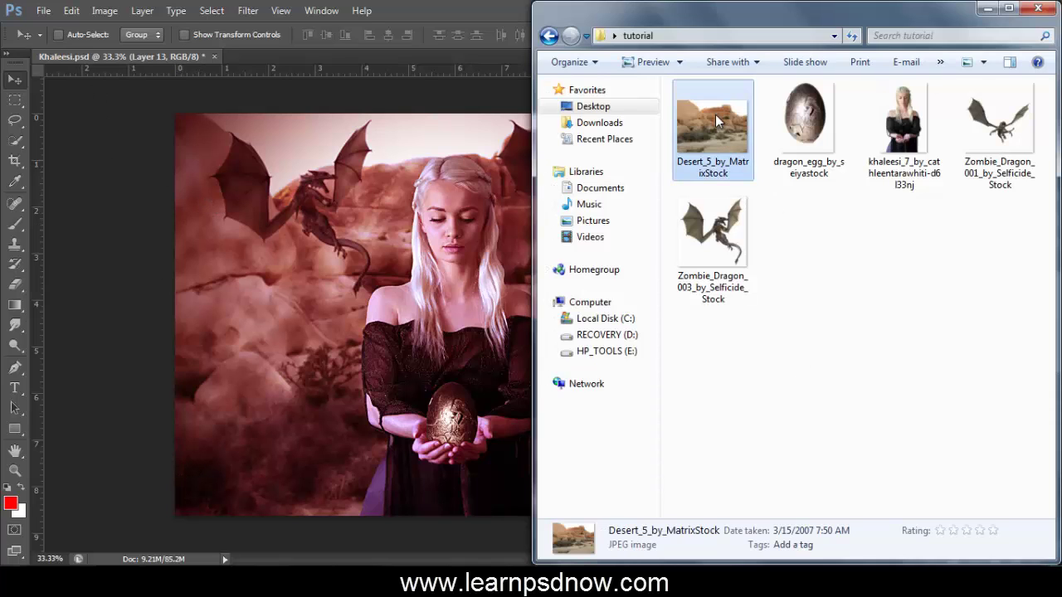
left_click(483, 11)
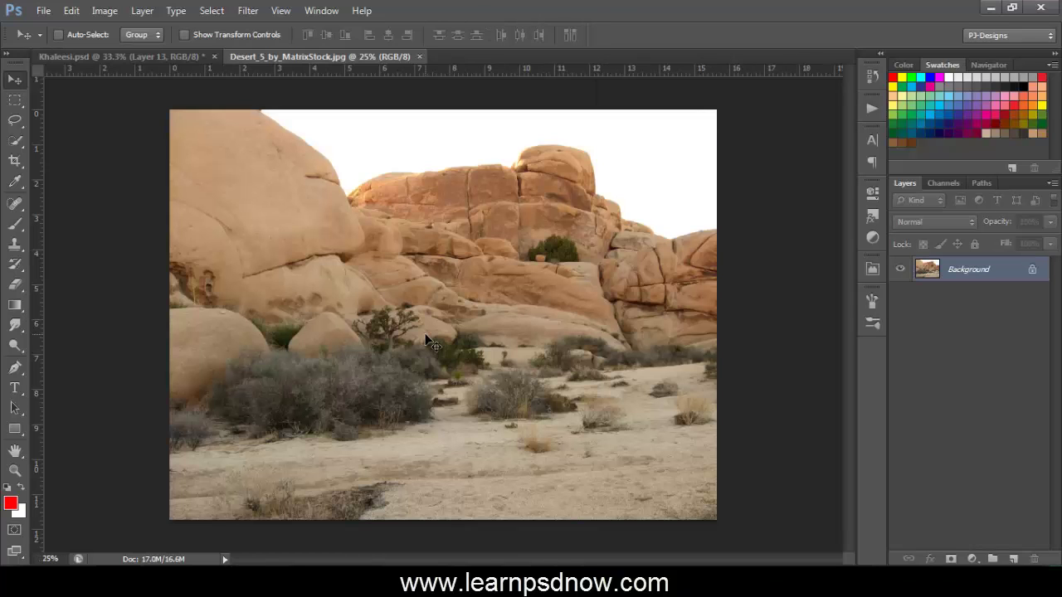
key("ctrl+0")
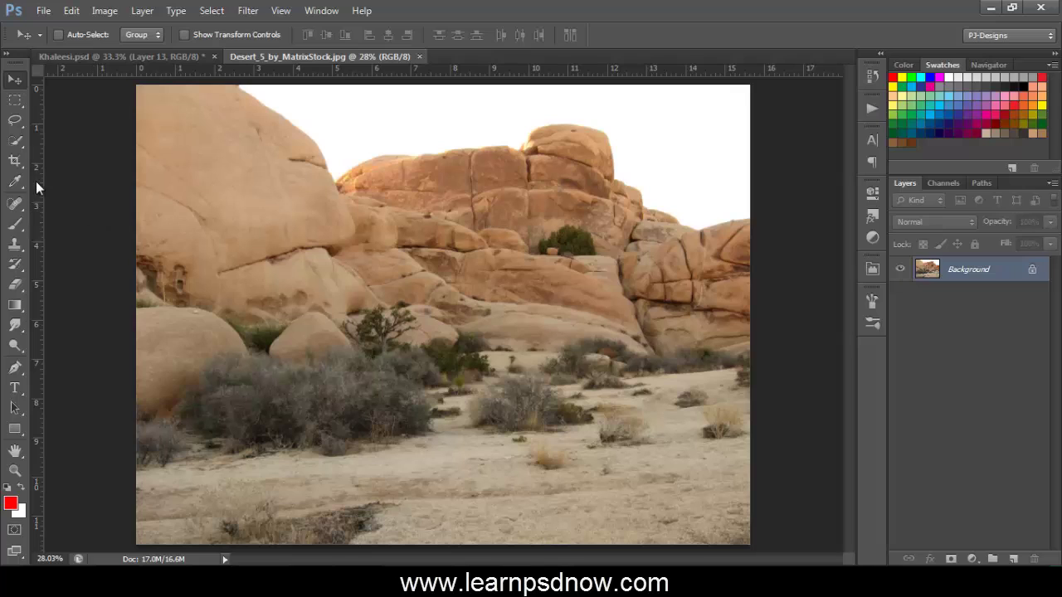
Step: Crop the desert photo at its original ratio to about 2108 × 1581 pixels, trimming mainly its left side, right edge and foreground
left_click(15, 162)
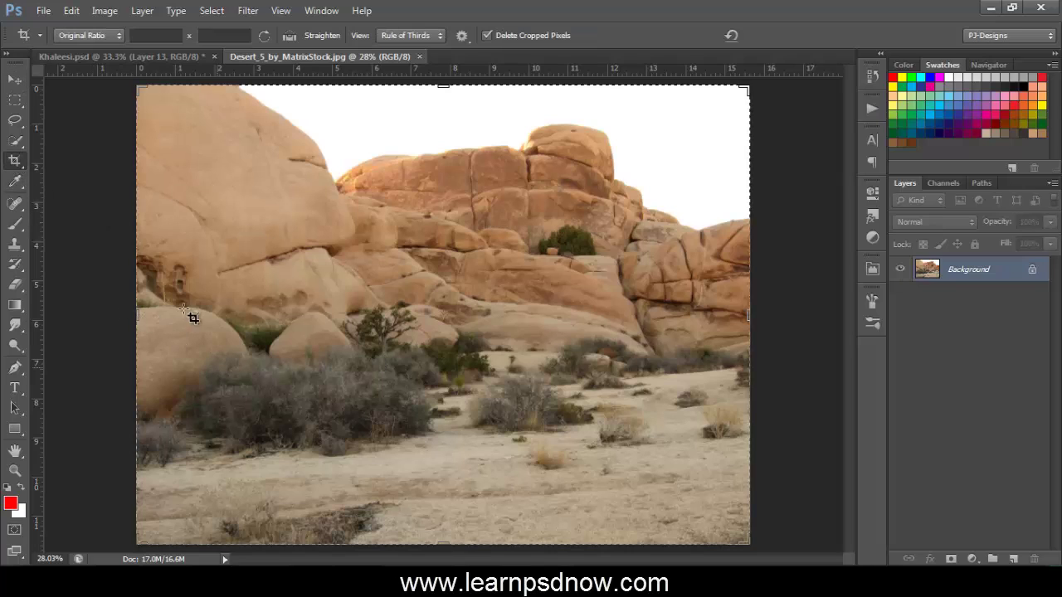
left_click(99, 36)
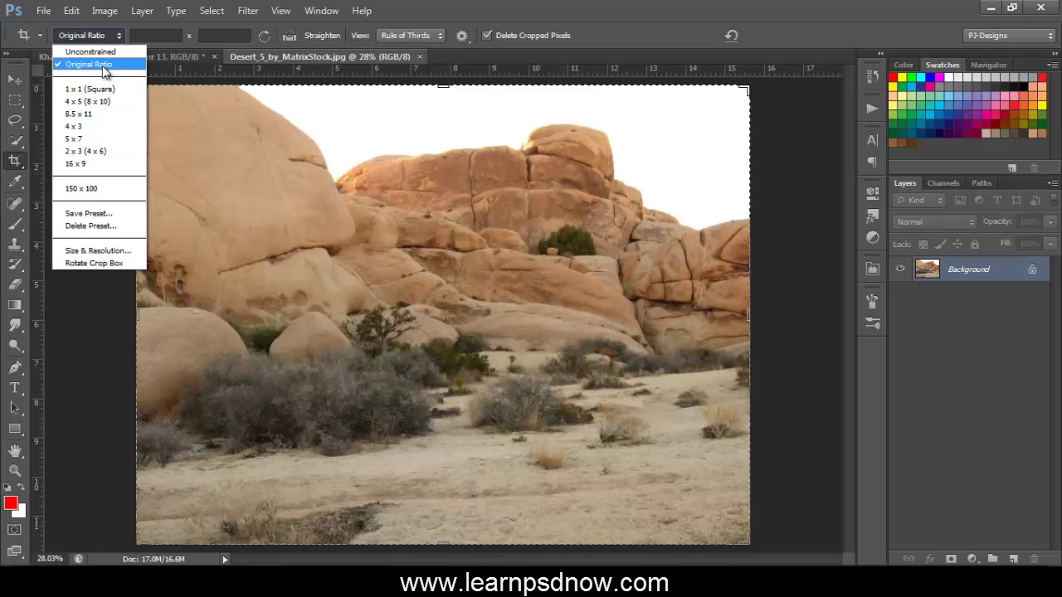
left_click(103, 68)
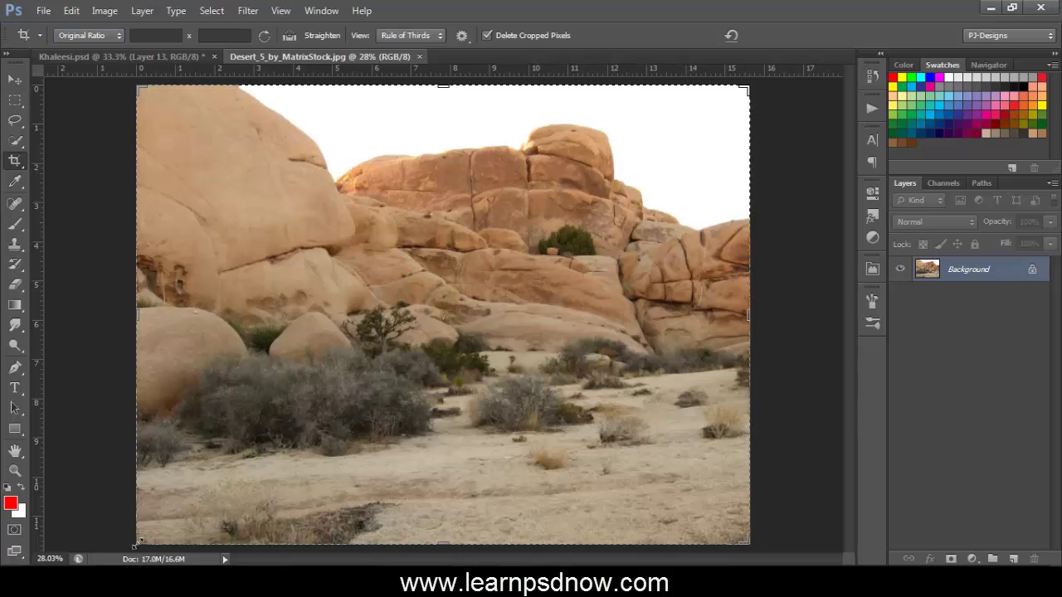
left_click_drag(137, 544, 189, 501)
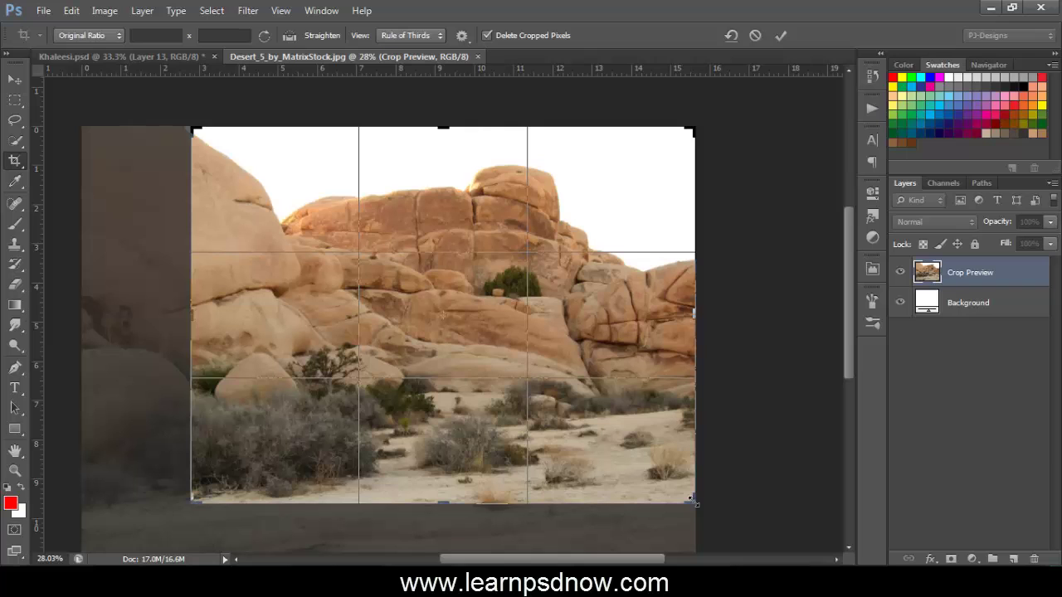
left_click_drag(694, 501, 672, 484)
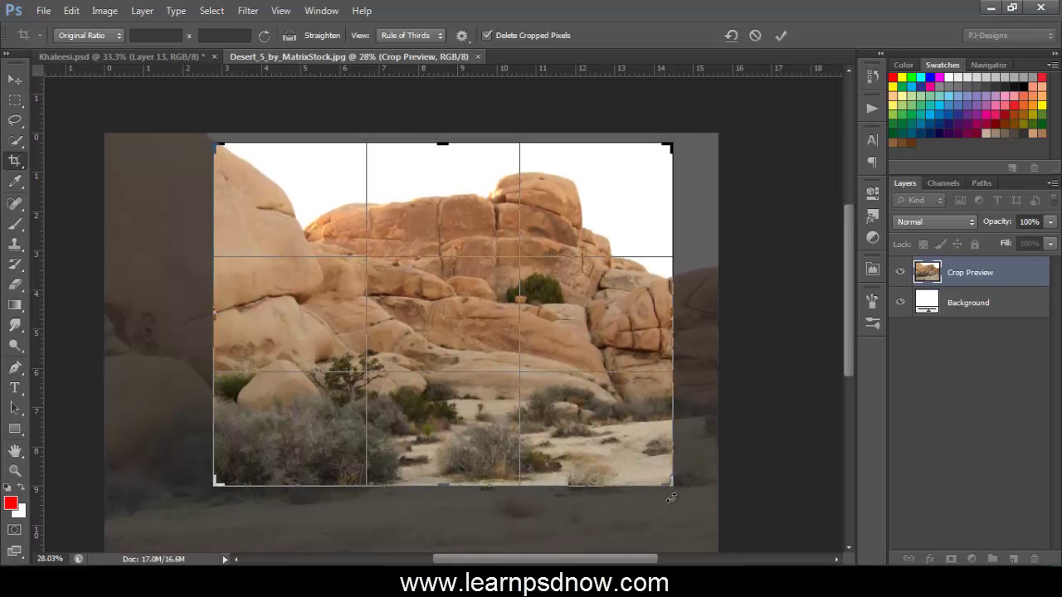
key("Return")
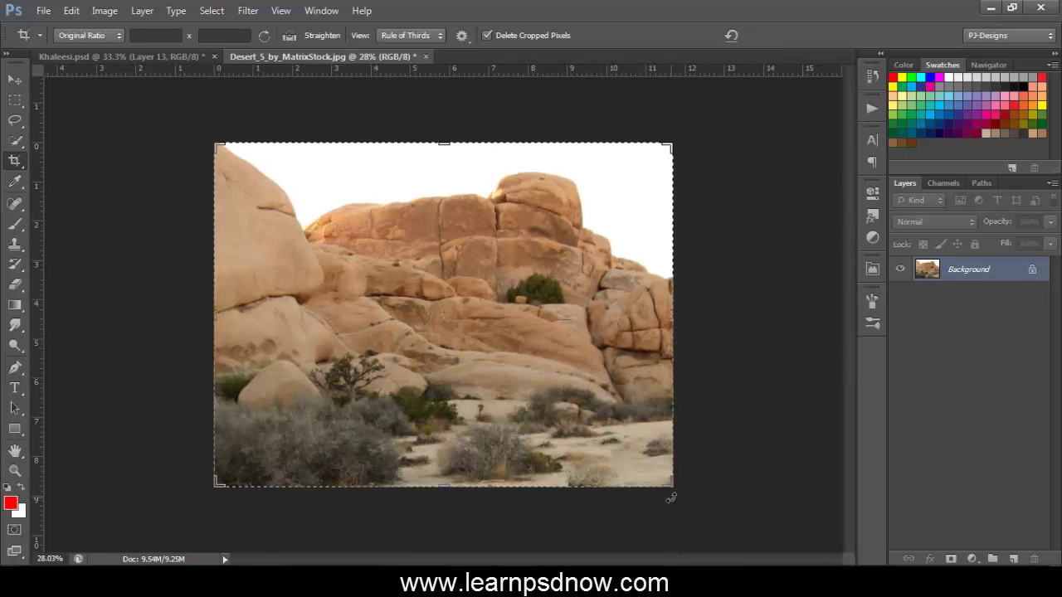
Step: Resize the cropped desert image to a resolution of 72 pixels/inch and a width of 1000 pixels
key("ctrl+0")
key("ctrl+alt+i")
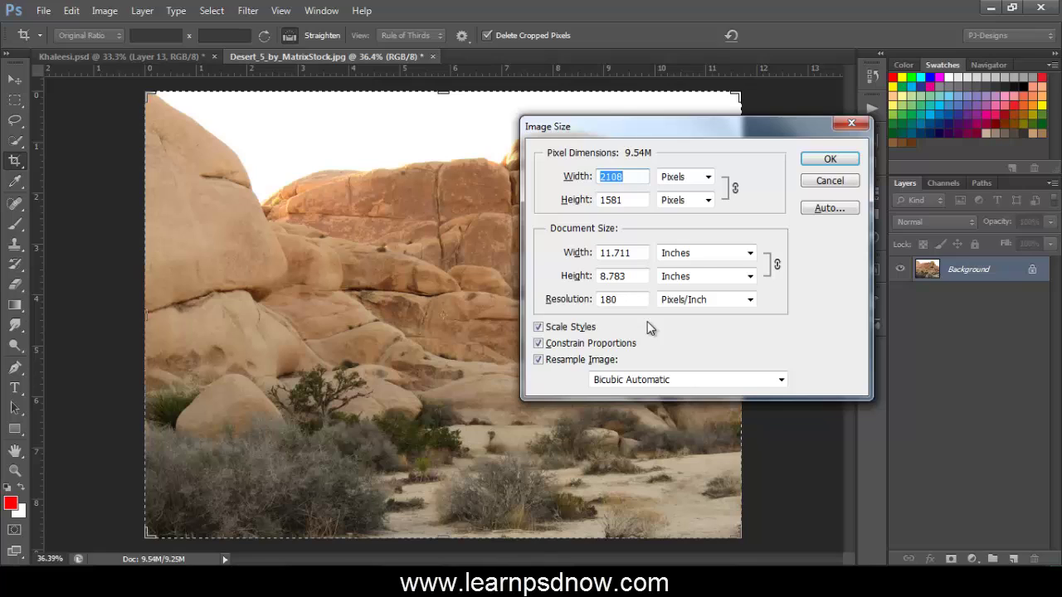
double_click(626, 301)
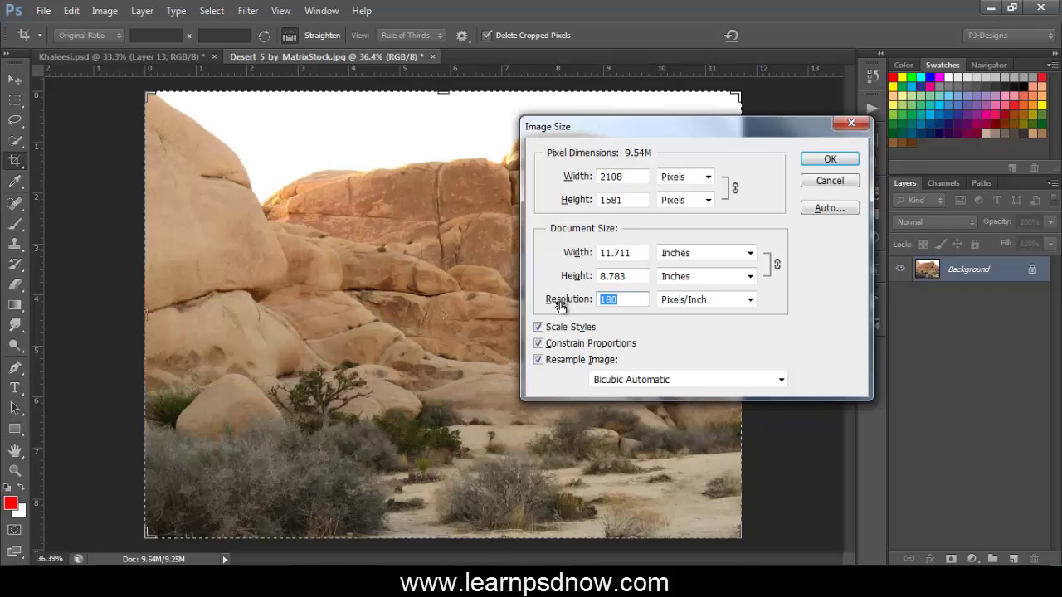
type("72")
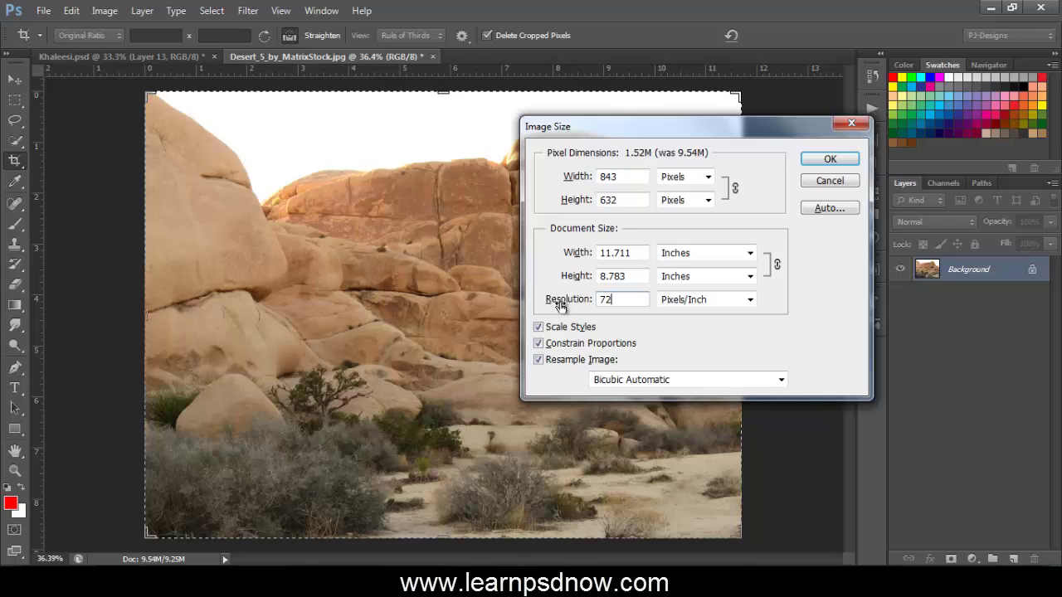
left_click(571, 178)
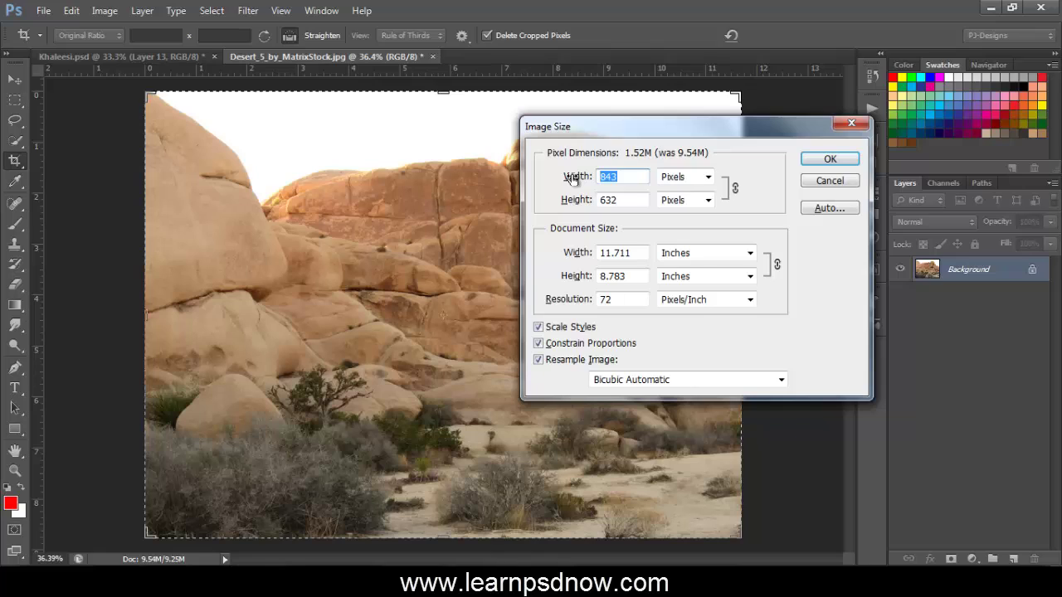
type("100")
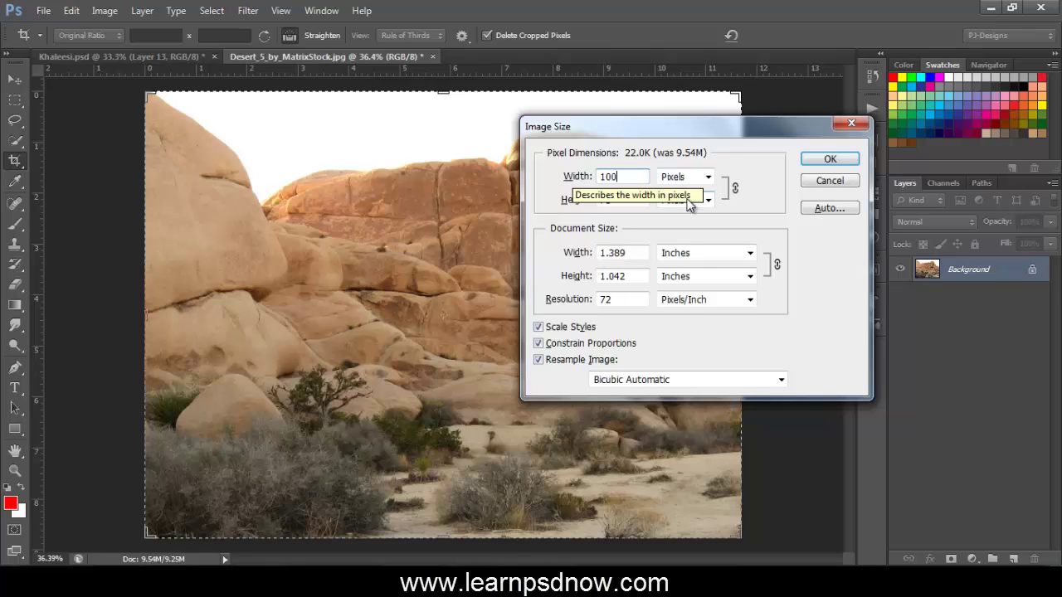
type("0")
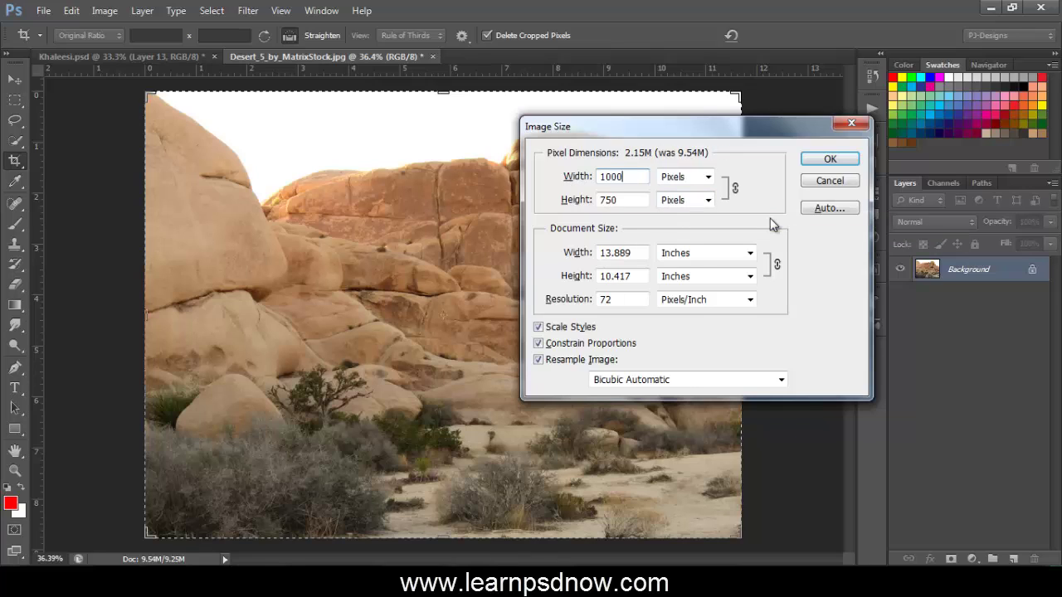
key("Return")
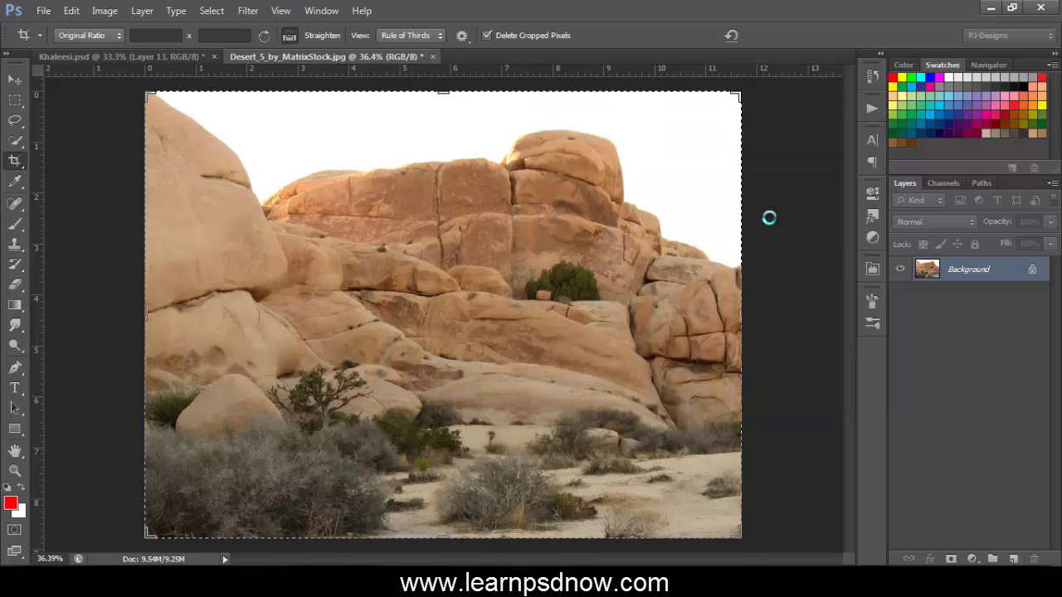
key("ctrl+0")
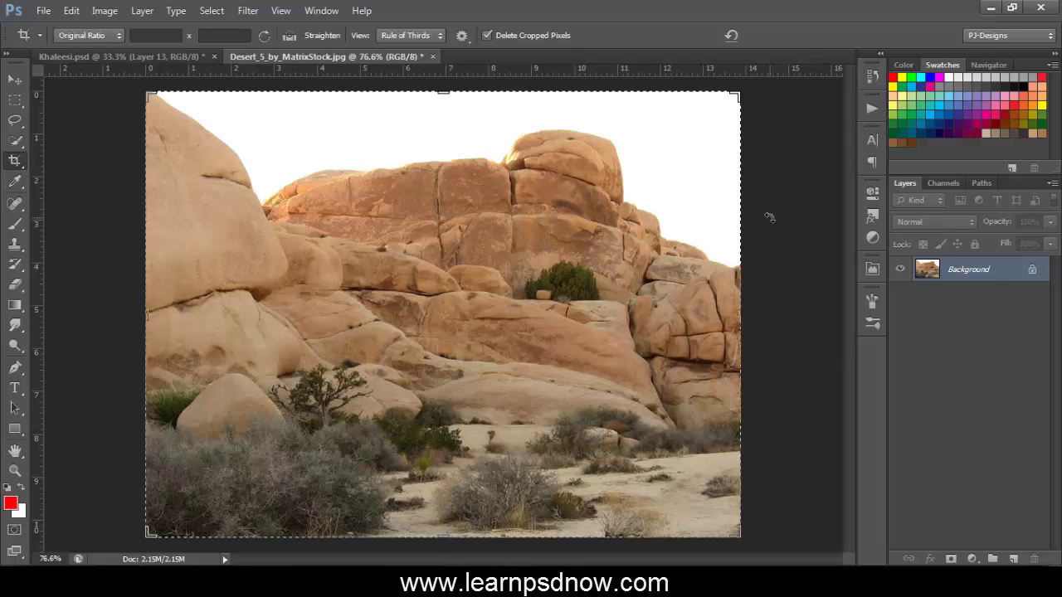
Step: Duplicate the desert background layer and apply a Gaussian Blur with a 1.5-pixel radius to the copy
key("ctrl+j")
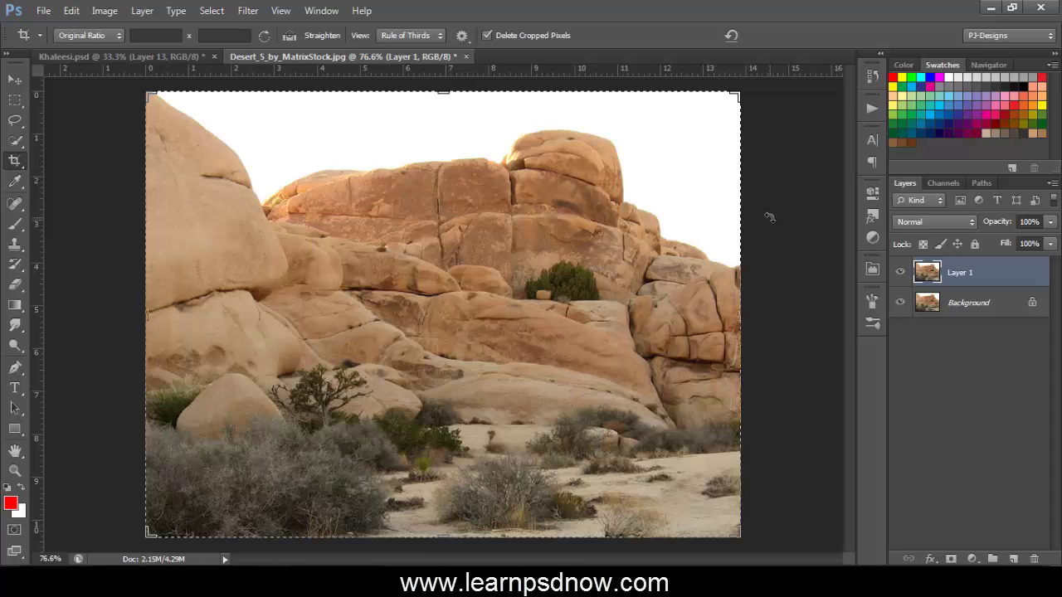
left_click(250, 15)
mouse_move(286, 168)
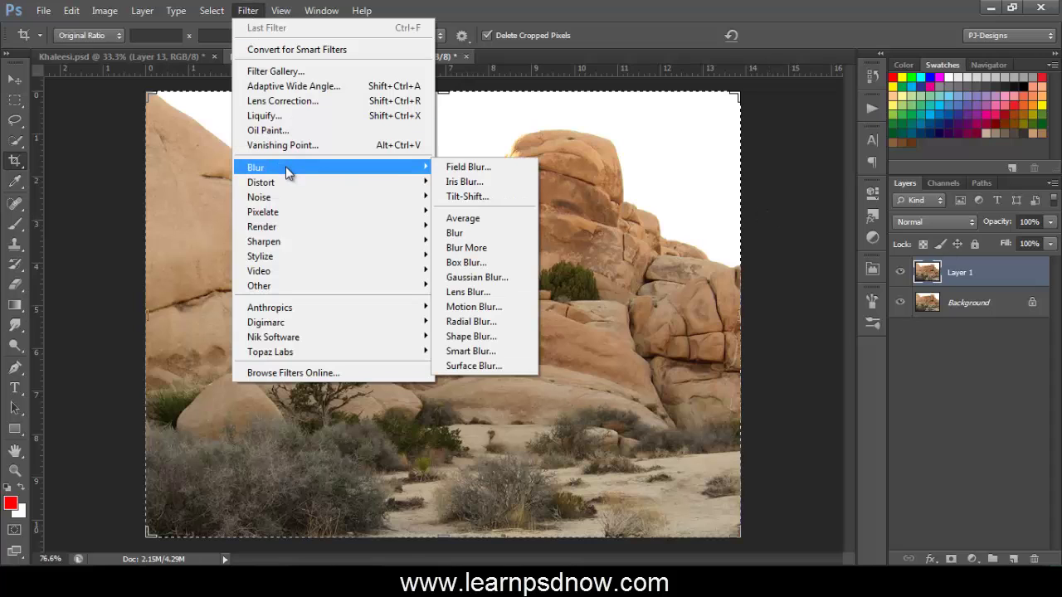
left_click(477, 277)
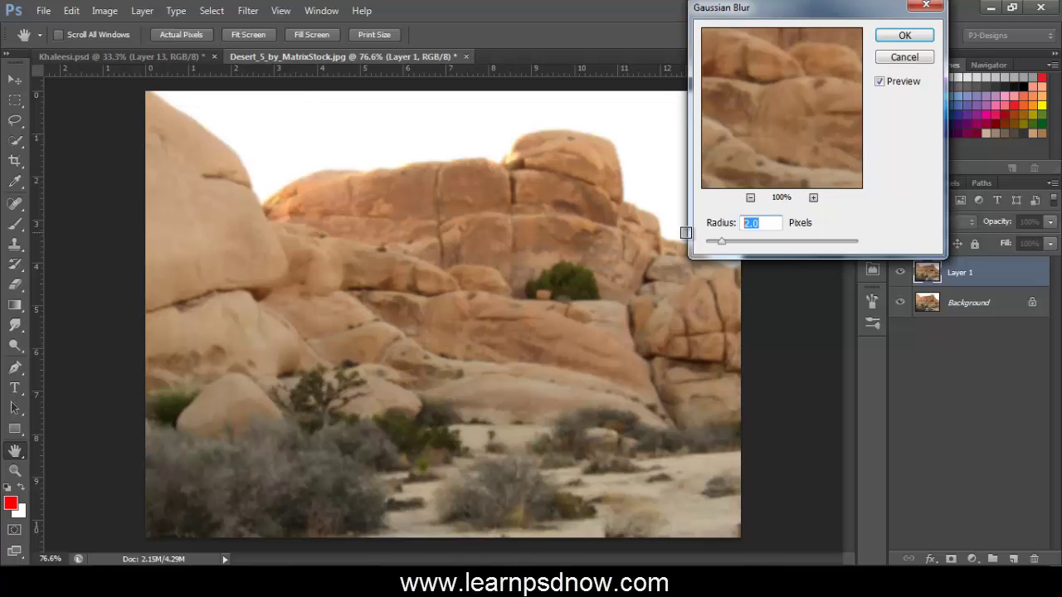
type("1.5")
left_click(902, 35)
key("c")
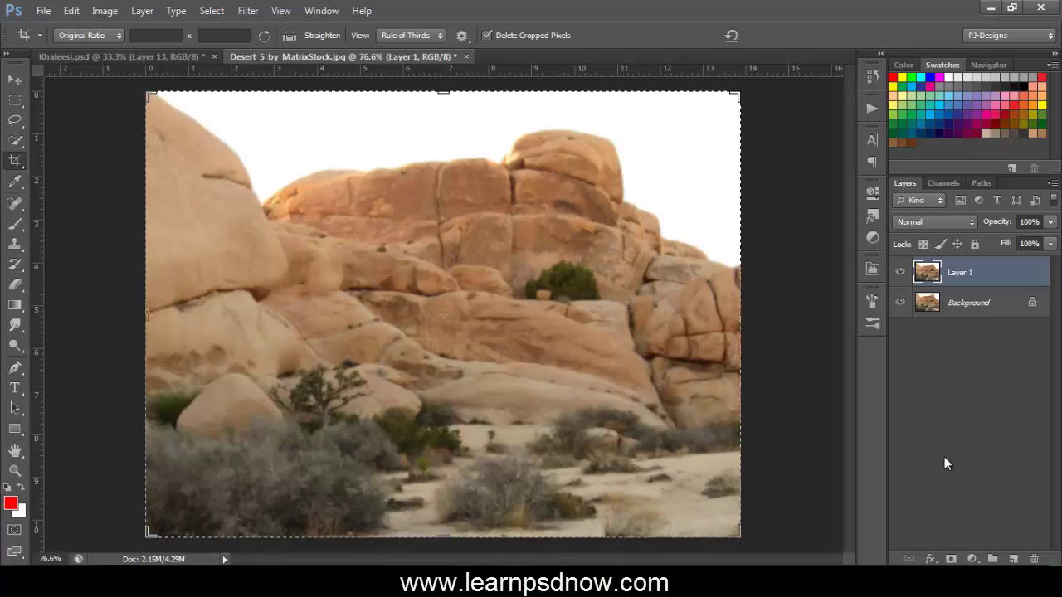
Step: Add a Hue/Saturation adjustment layer above the blurred desert layer with saturation set to -25
left_click(972, 559)
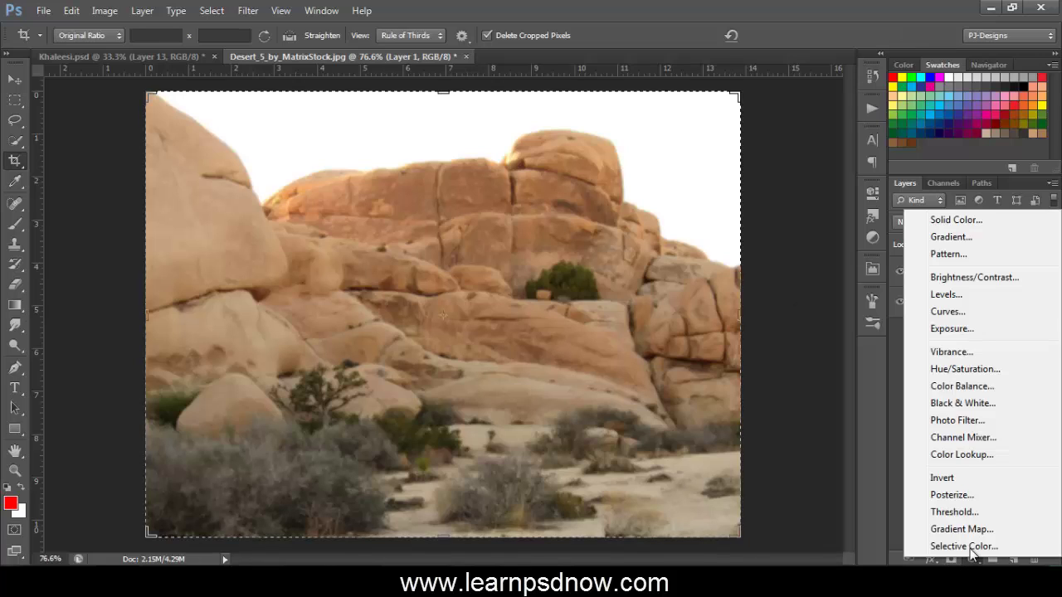
left_click(957, 367)
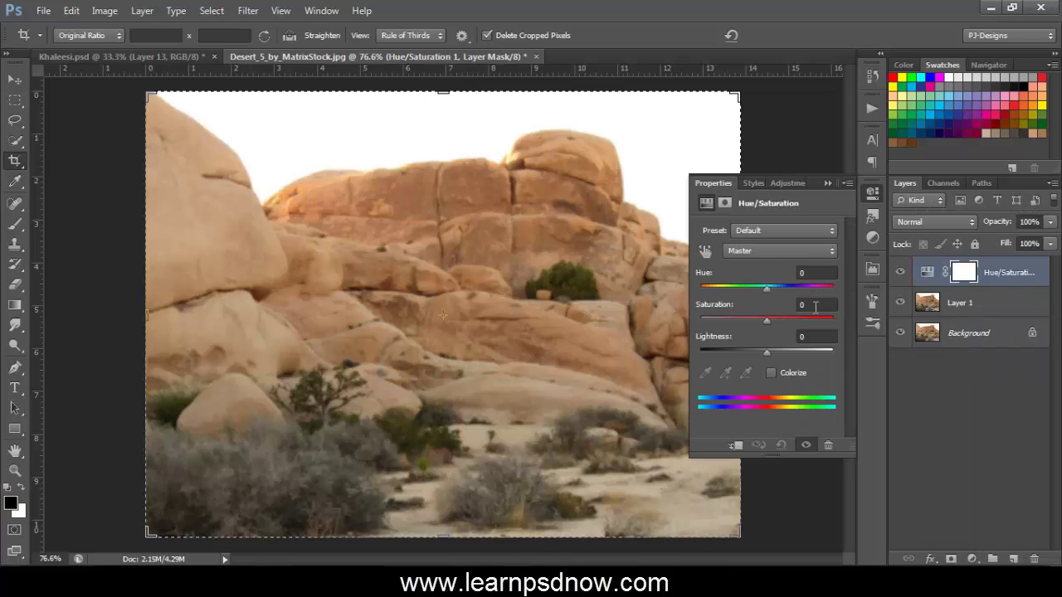
left_click(815, 306)
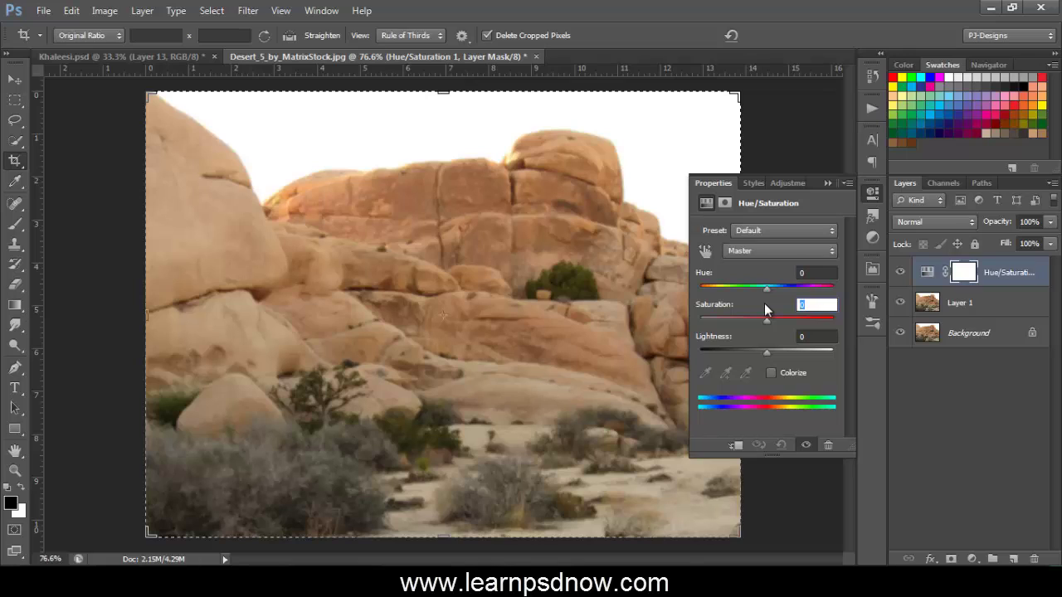
type("-25")
left_click(824, 183)
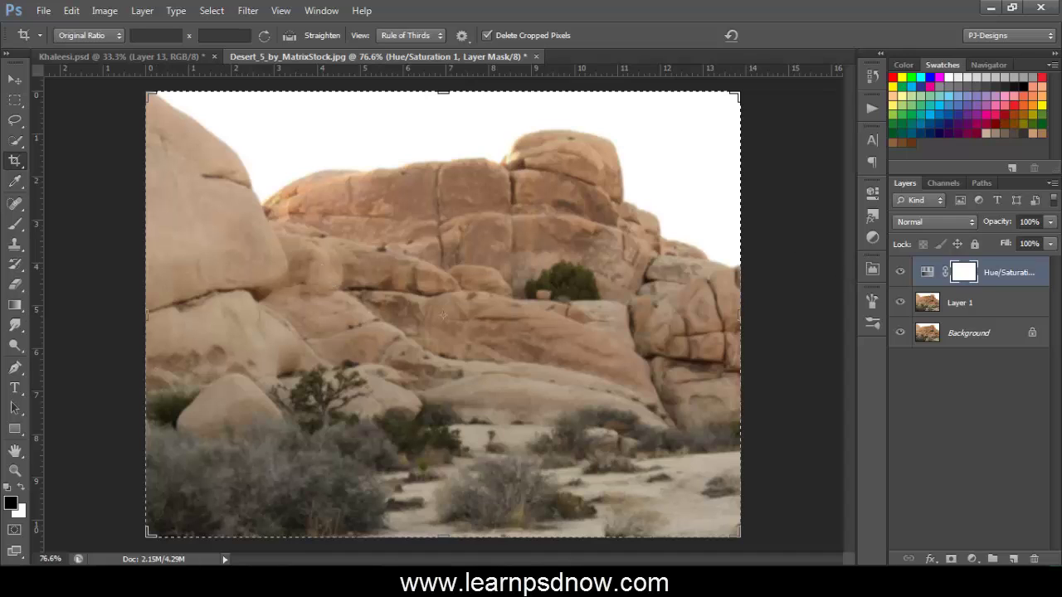
Step: Place the khaleesi_7 image from the tutorial folder into the desert document, scaled proportionally to about 17.5%, with its lower edge at the canvas bottom
key("alt+Tab")
left_click(906, 145)
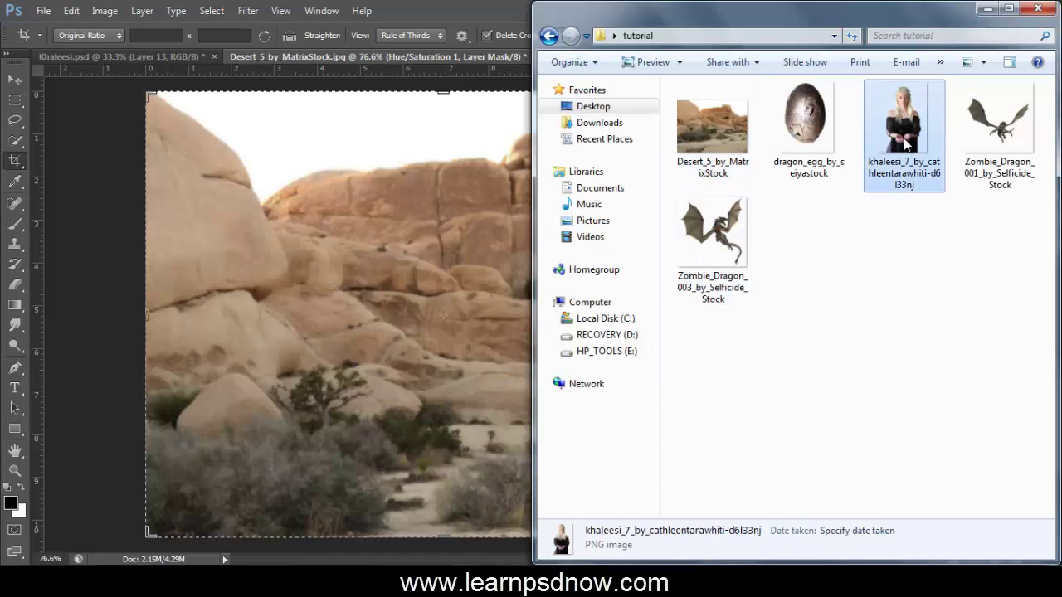
left_click_drag(906, 145, 485, 329)
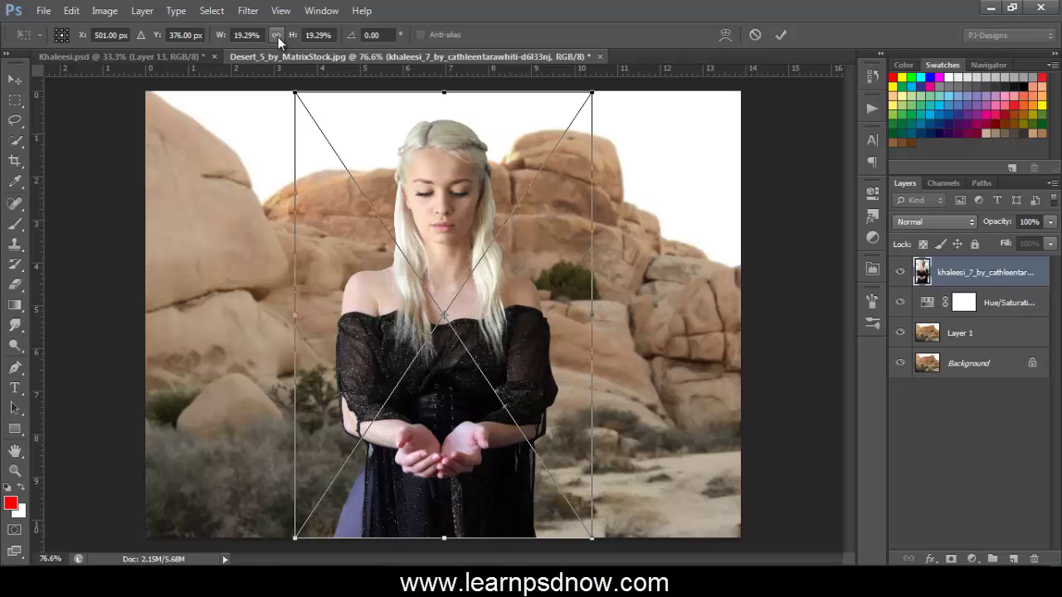
left_click(277, 35)
left_click_drag(296, 94, 323, 136)
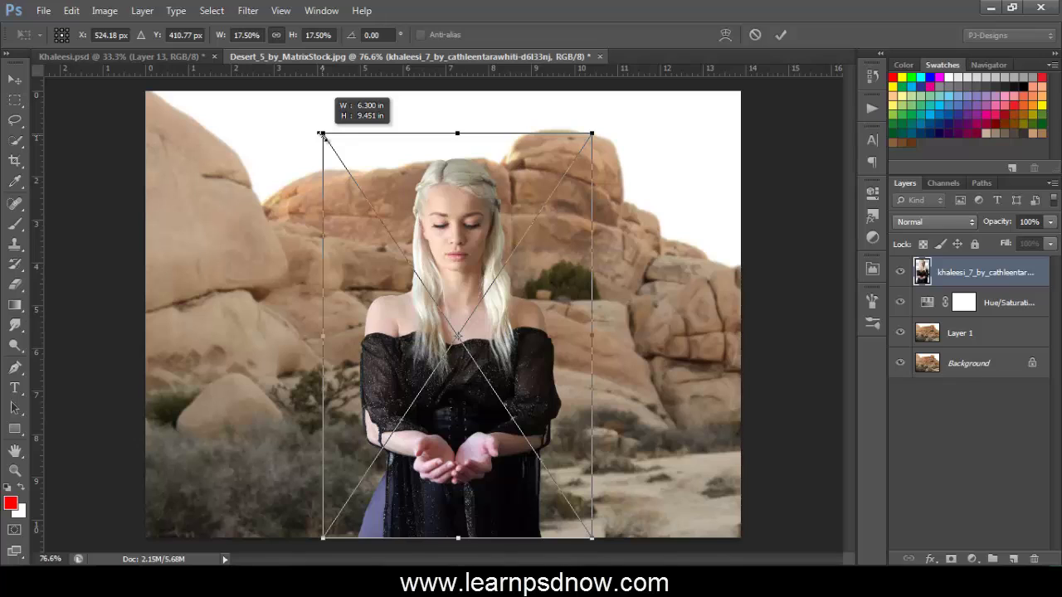
left_click_drag(323, 136, 323, 137)
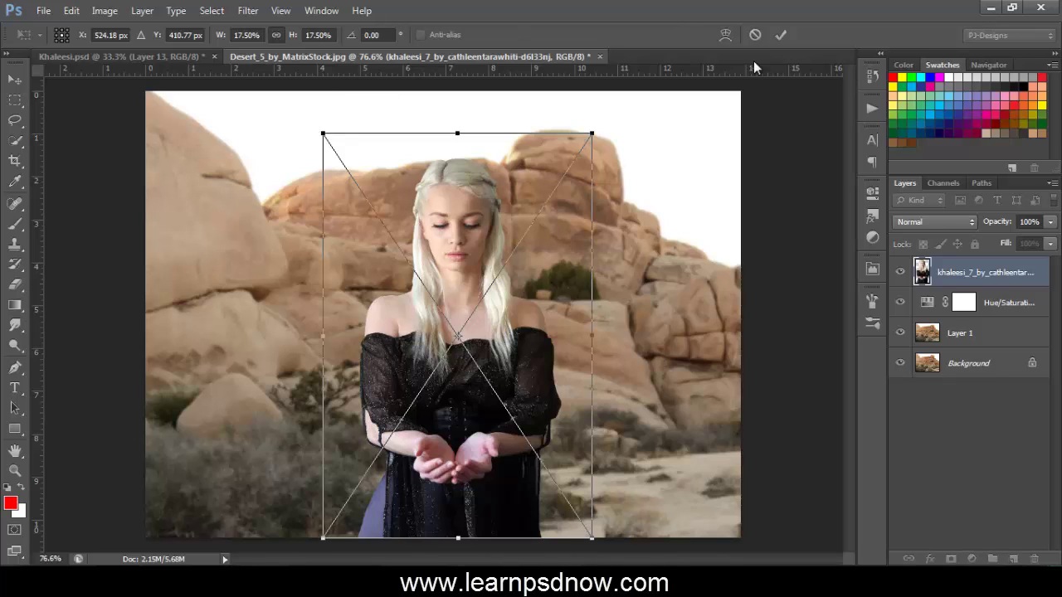
left_click(779, 34)
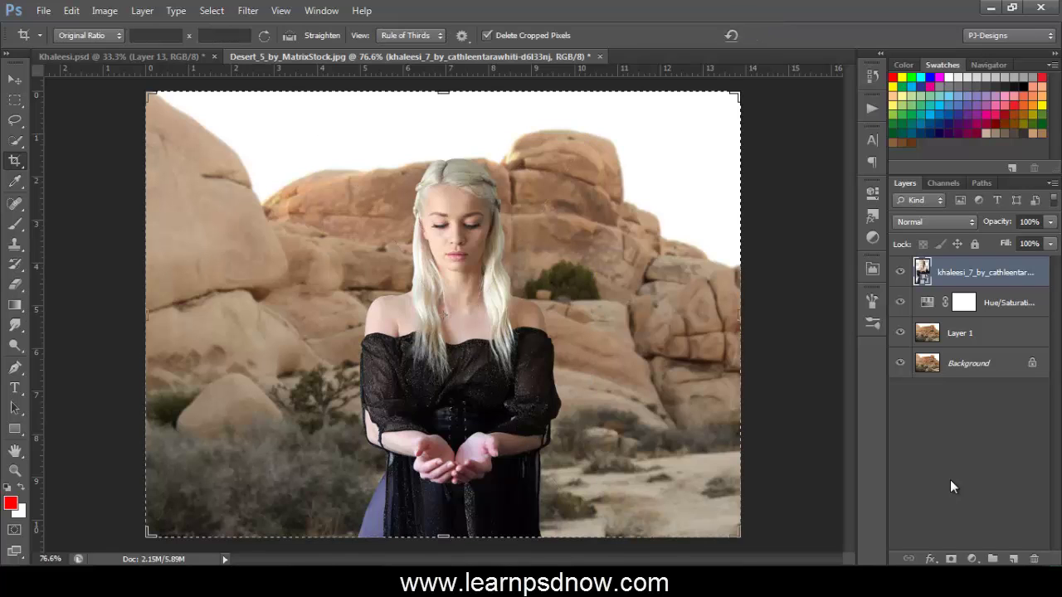
Step: Add a Photo Filter adjustment layer above the woman's layer using Cooling Filter (80)
left_click(972, 559)
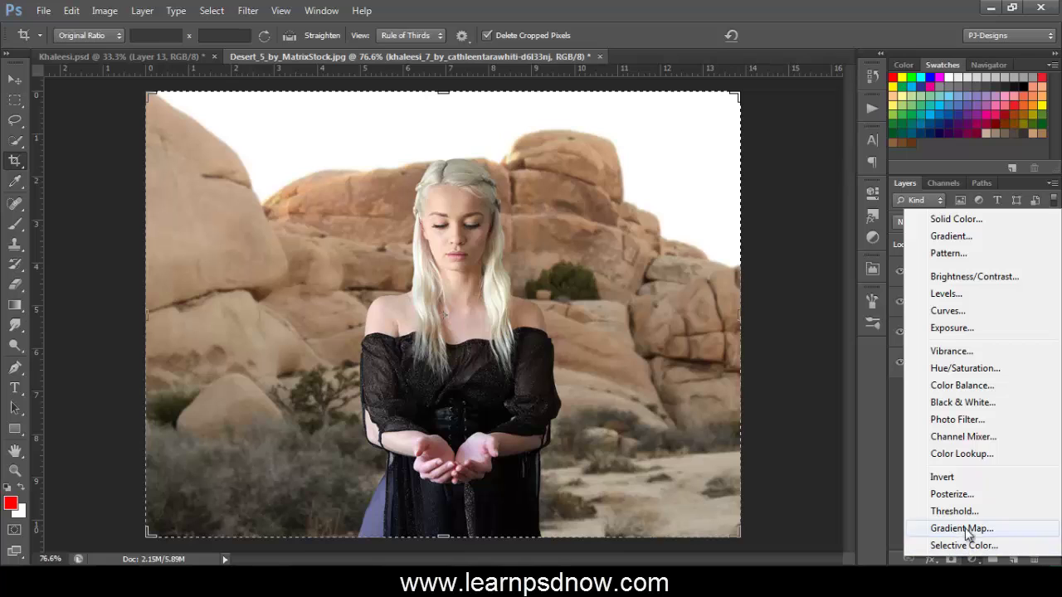
left_click(968, 419)
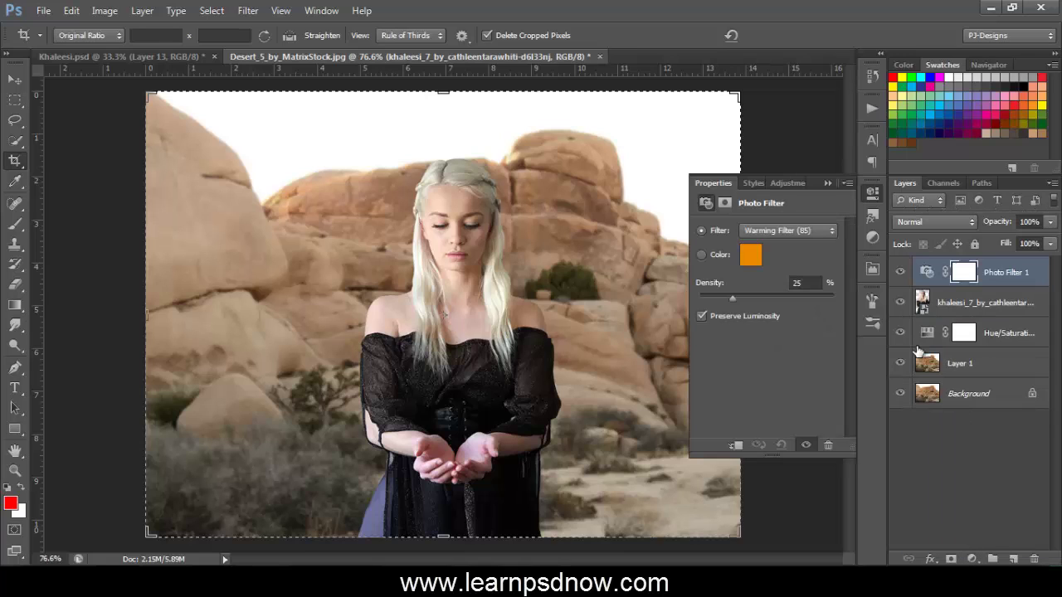
left_click(816, 232)
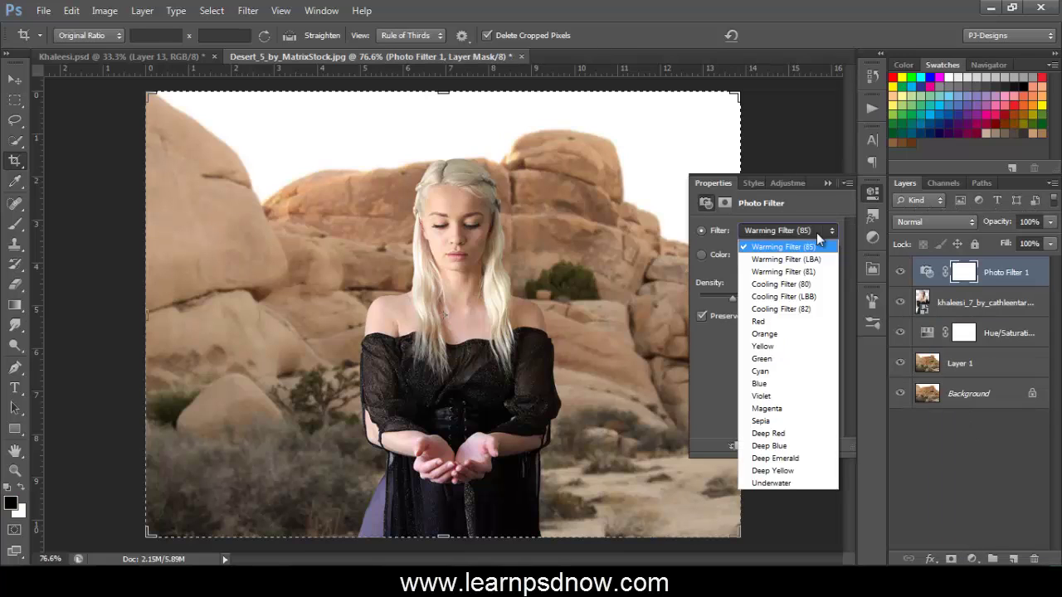
left_click(801, 284)
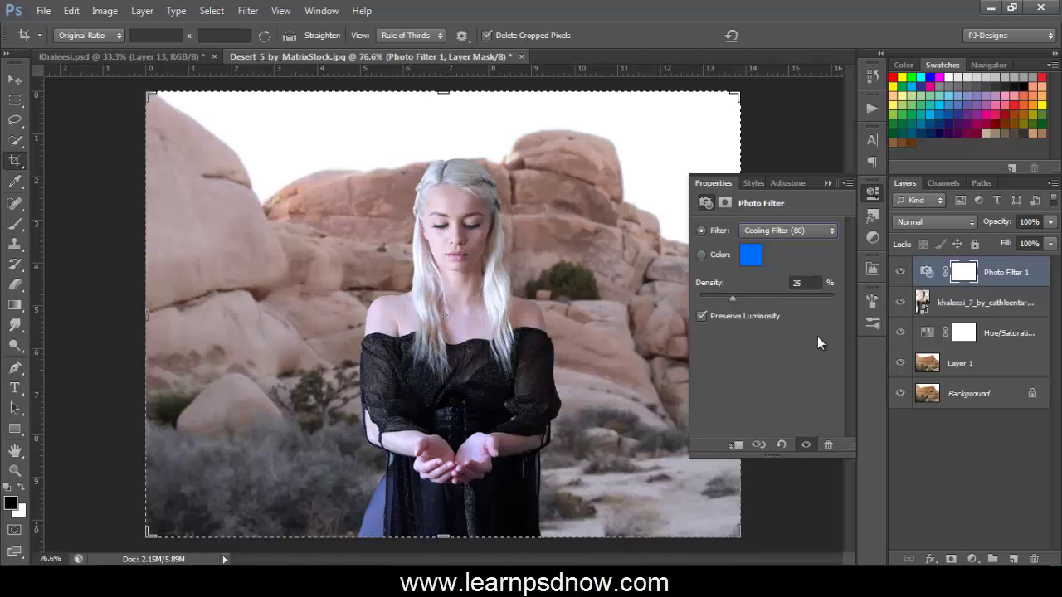
Step: Open the dragon_egg_by_seiyastock image from the tutorial folder as its own document
left_click(829, 182)
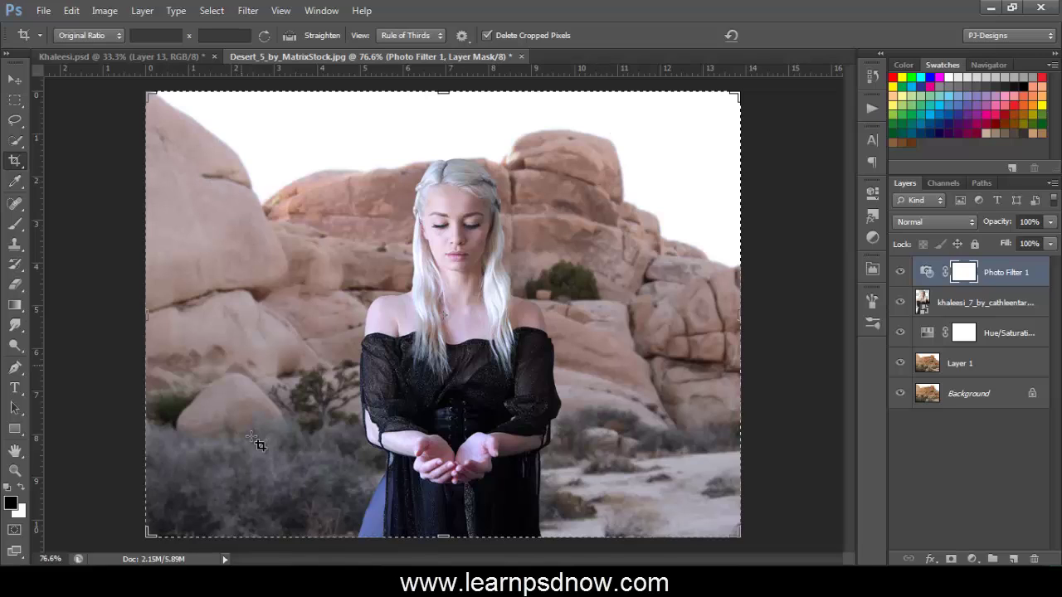
left_click(189, 580)
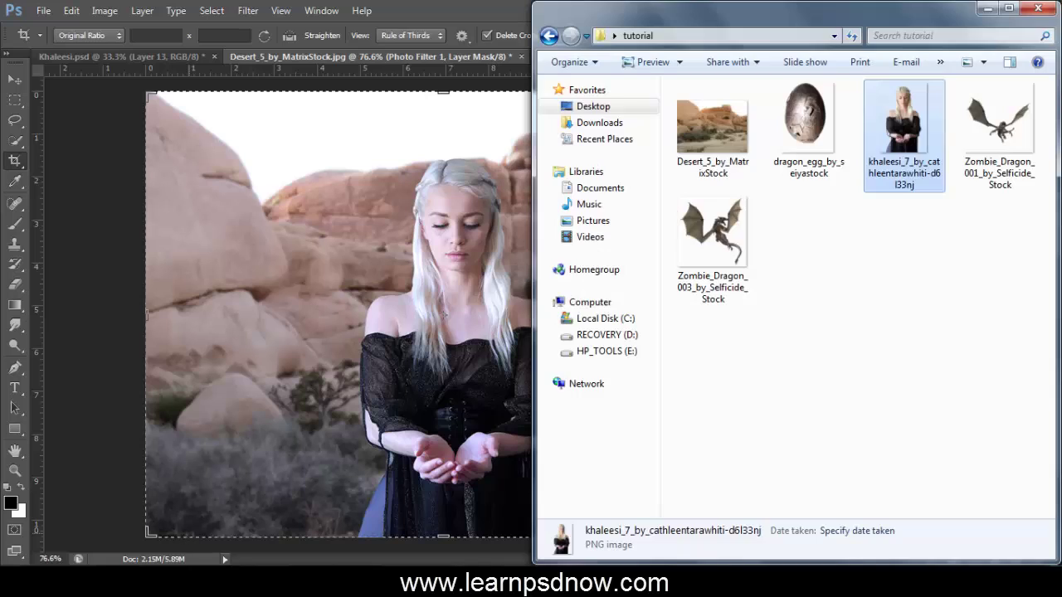
left_click(816, 119)
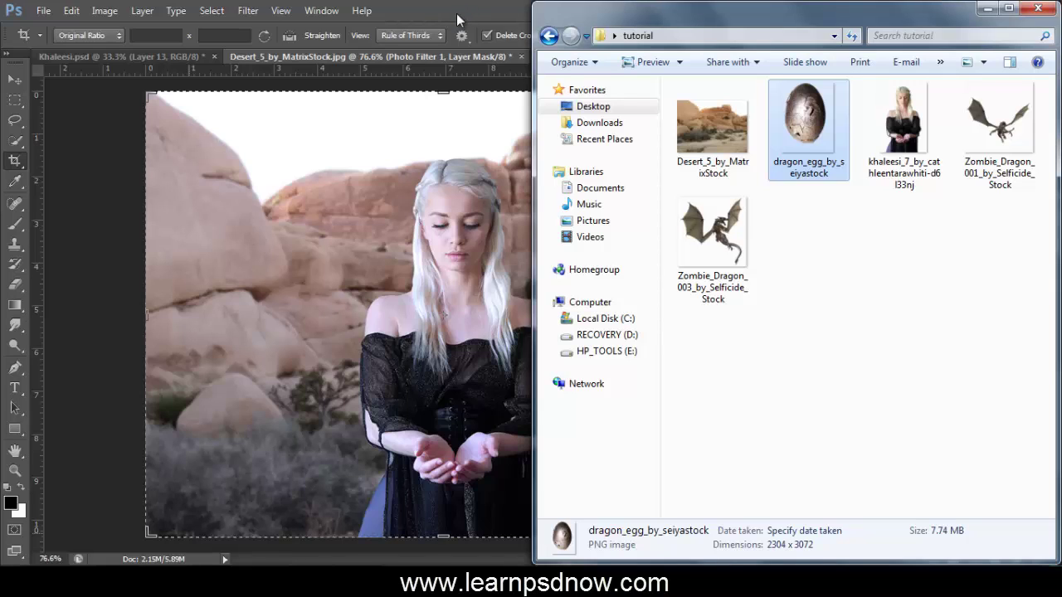
left_click_drag(453, 13, 447, 10)
left_click_drag(378, 58, 380, 55)
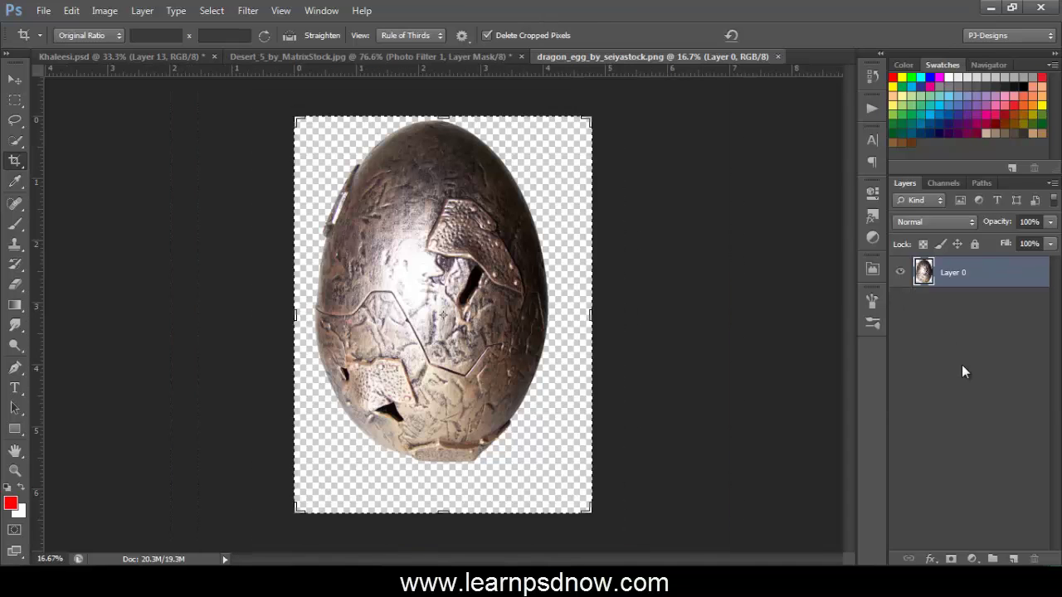
Step: Load the egg layer's outline as a selection and contract it by 4 pixels
left_click_drag(925, 274, 925, 273)
left_click(924, 273, "ctrl")
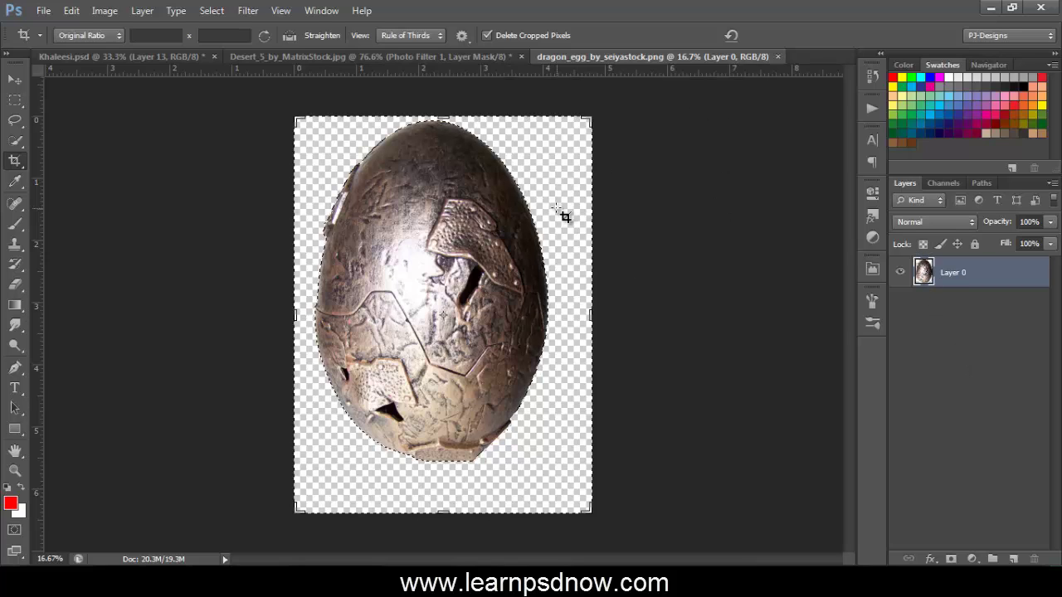
left_click(248, 12)
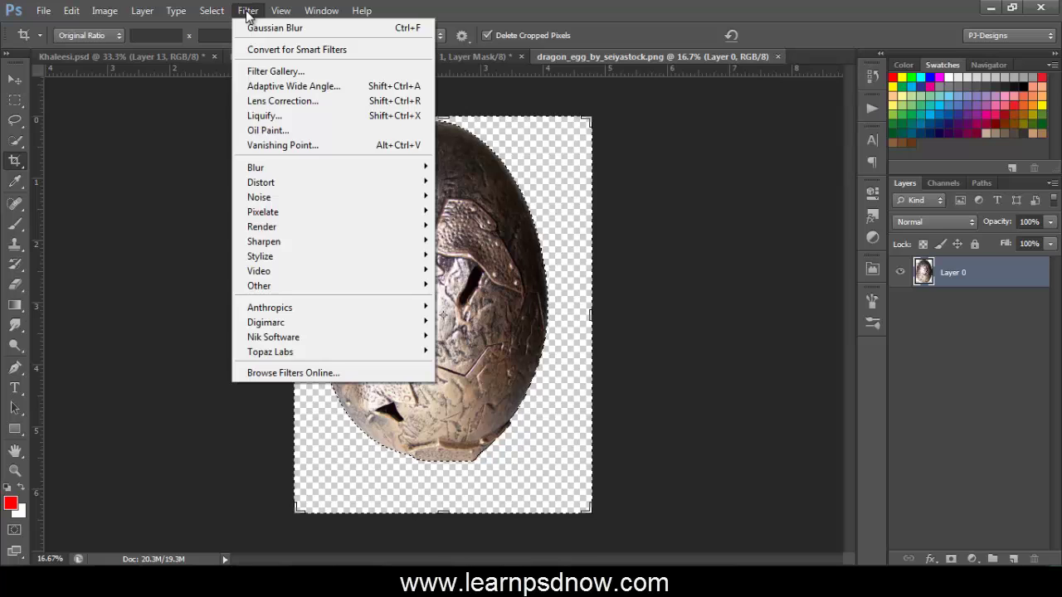
mouse_move(211, 11)
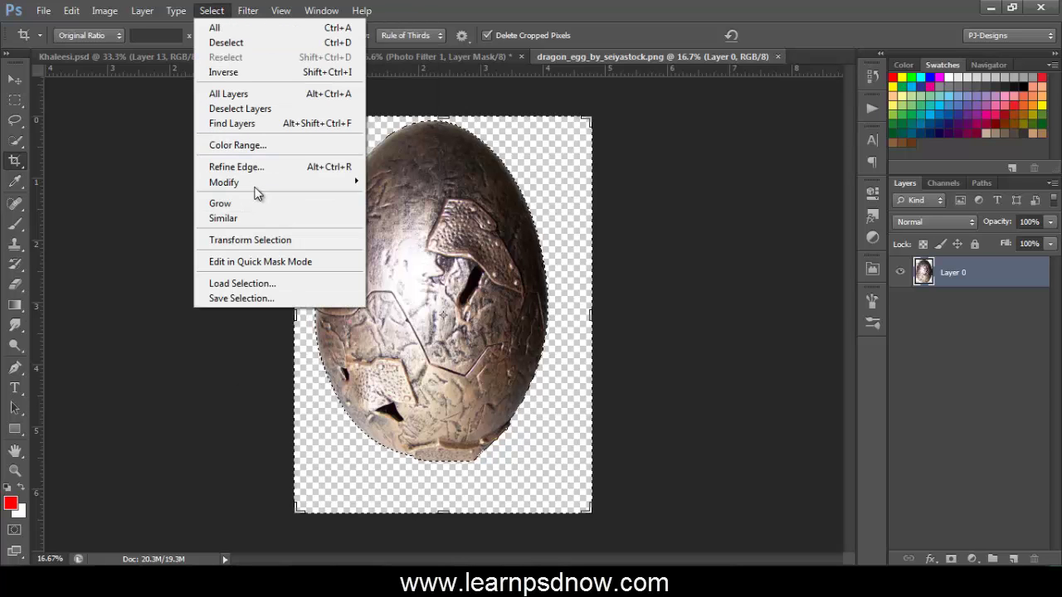
mouse_move(257, 191)
left_click(387, 226)
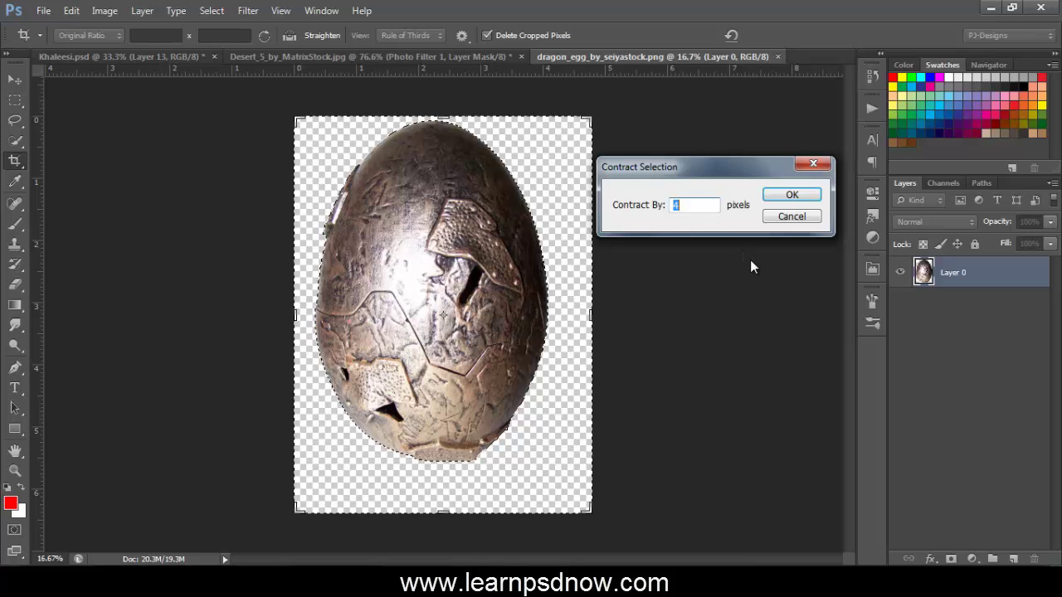
left_click(770, 192)
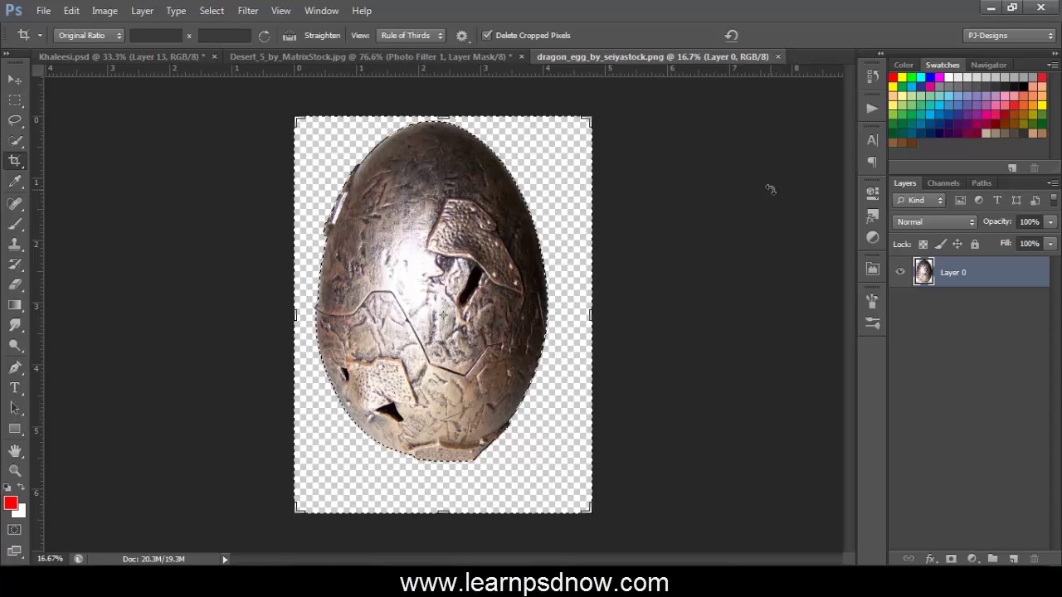
Step: Copy the contracted egg selection to a new layer and hide the original egg layer
key("ctrl+j")
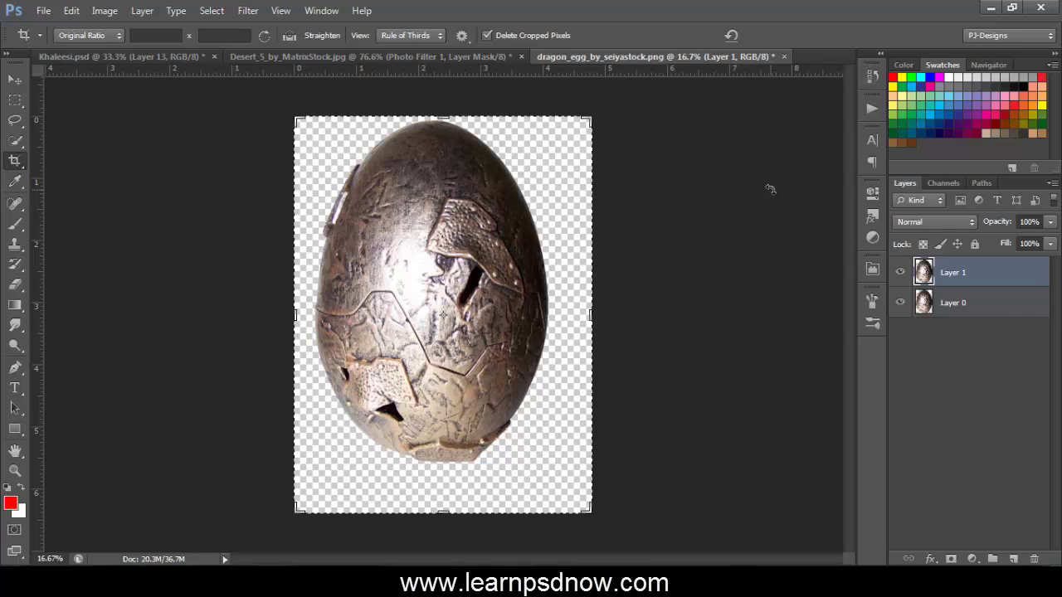
left_click(901, 307)
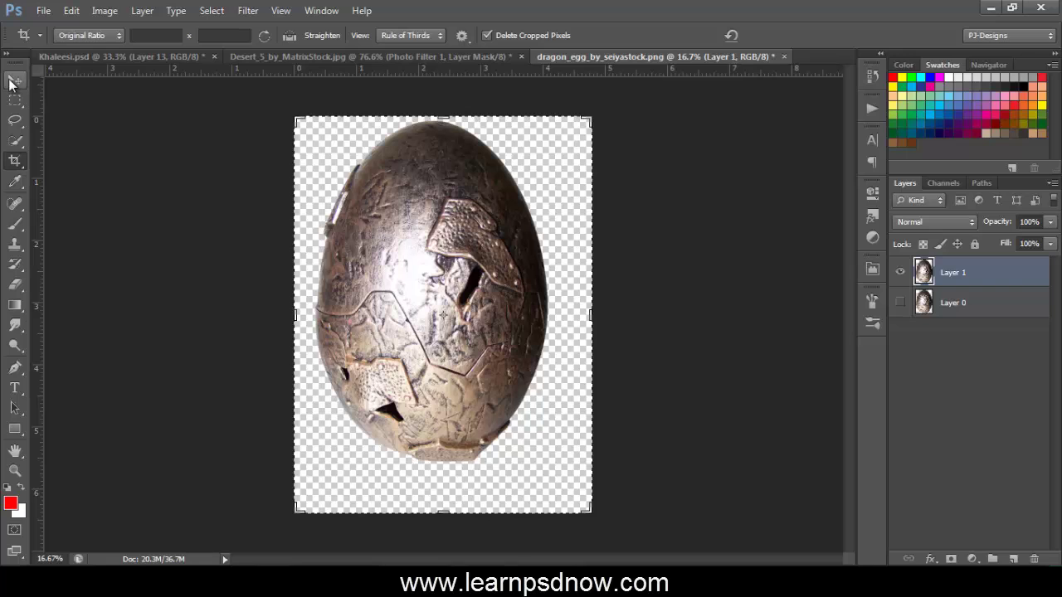
Step: Move the trimmed egg into the desert document above the Photo Filter layer and scale it to 10%, positioned over the woman's hands
left_click(14, 82)
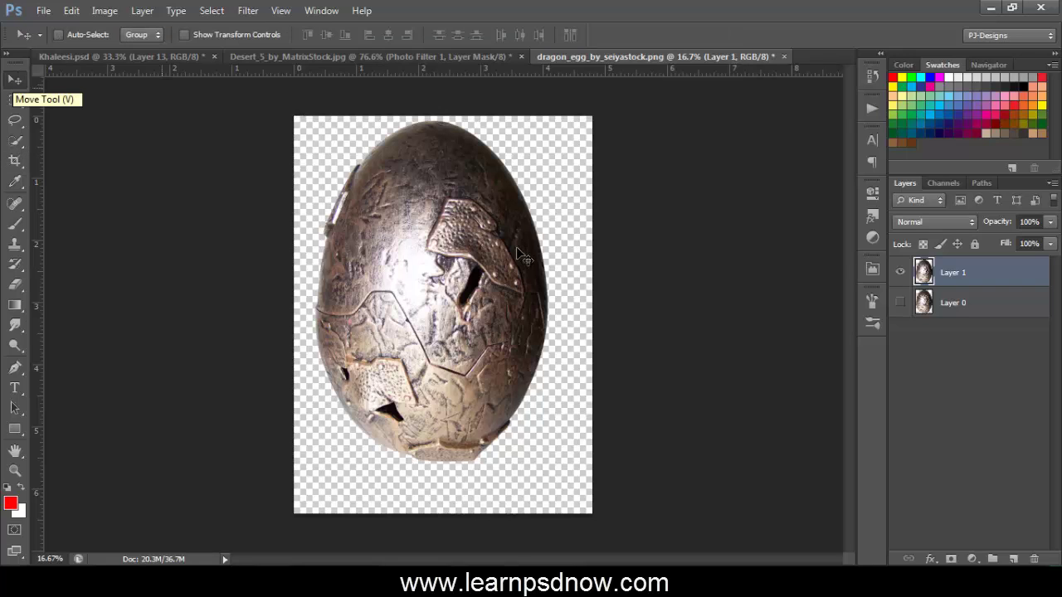
left_click_drag(428, 97, 457, 309)
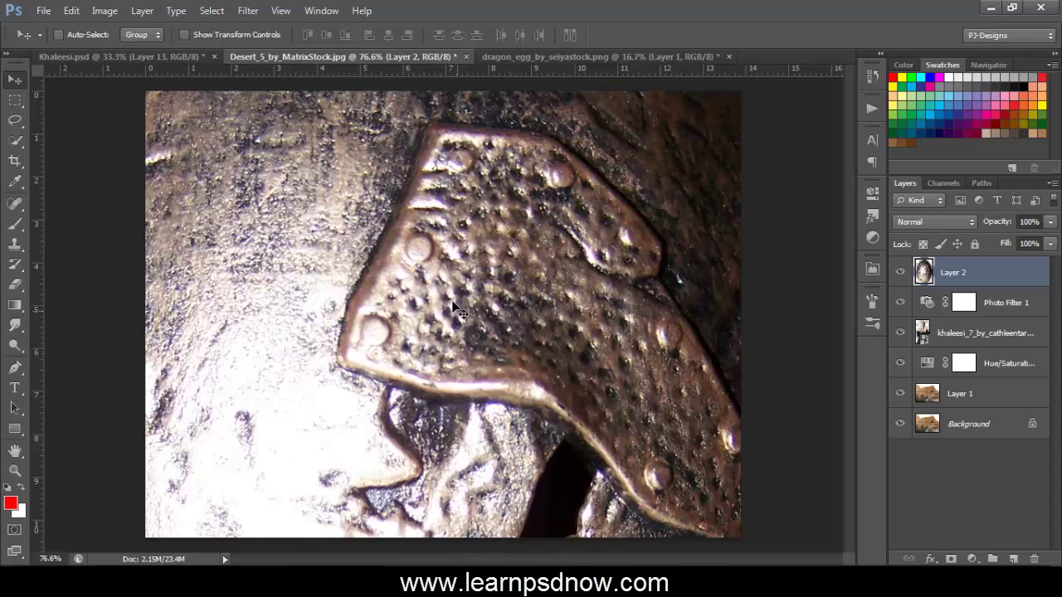
key("ctrl+t")
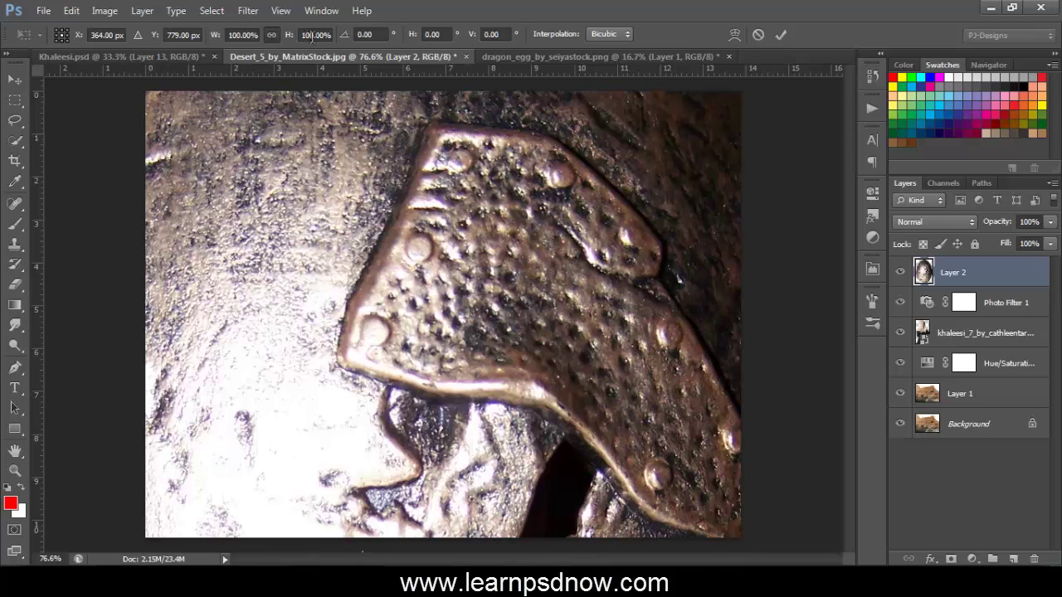
left_click(305, 35)
type("1")
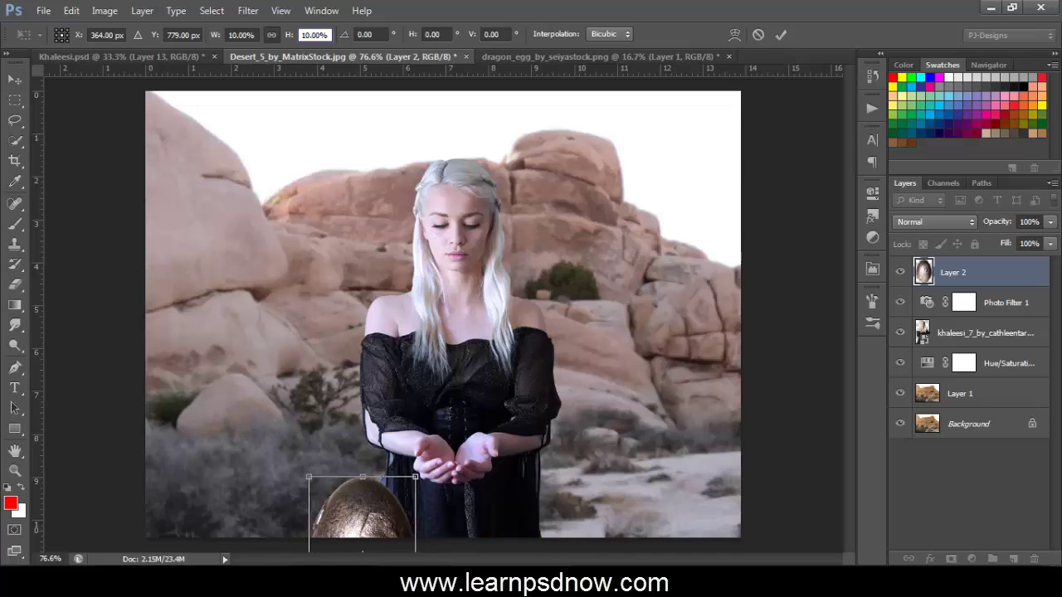
left_click_drag(355, 531, 450, 374)
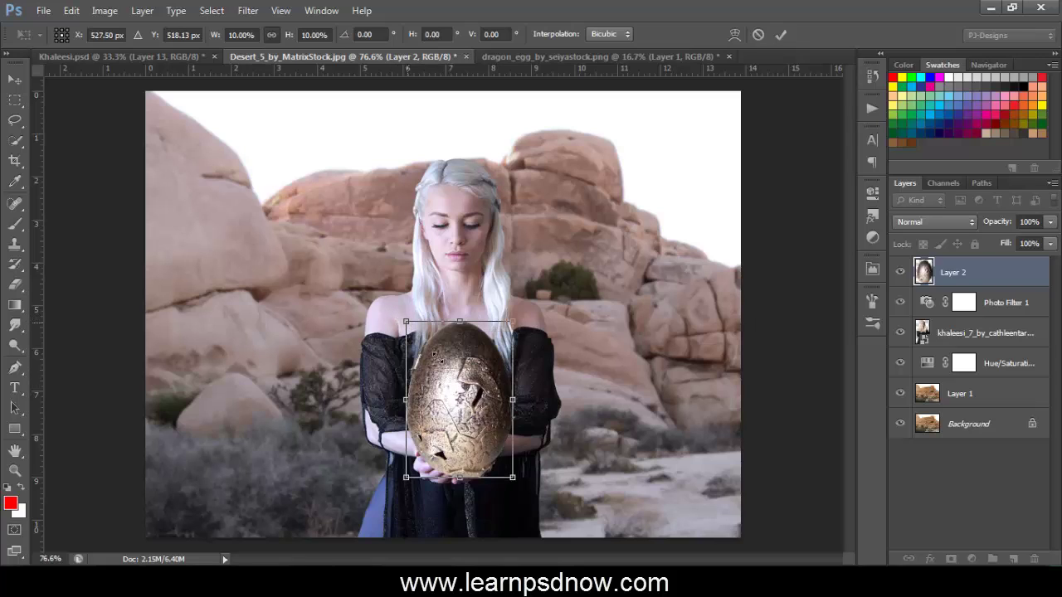
Step: Shrink the egg proportionally to about 4.75%, seat it in the woman's cupped hands and apply the transform
left_click_drag(406, 321, 455, 393)
key("ctrl+plus")
key("ctrl+plus")
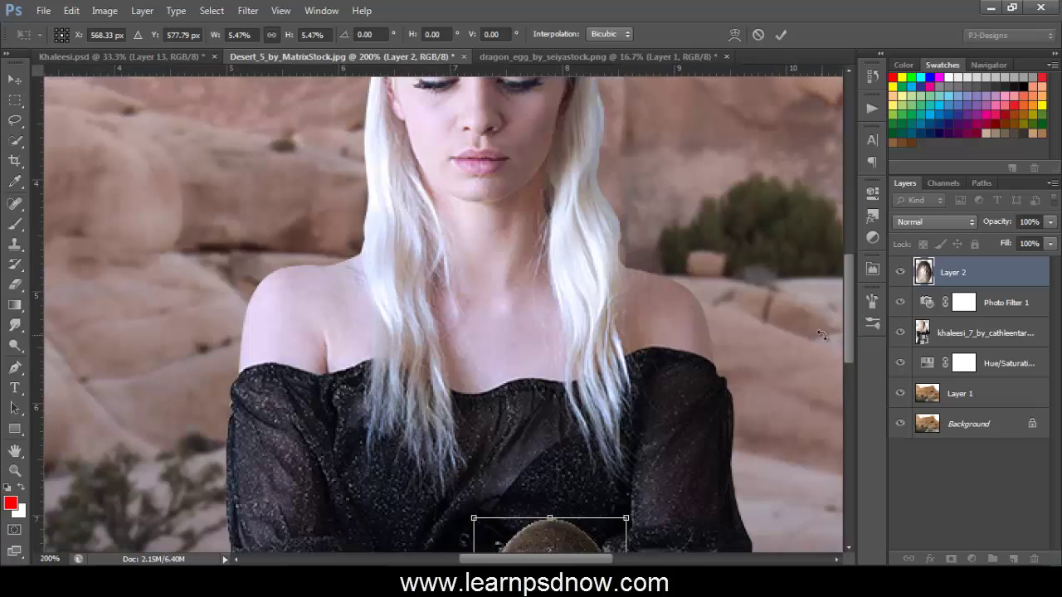
scroll(854, 354, "down", 3)
scroll(854, 353, "down", 3)
left_click_drag(515, 377, 445, 375)
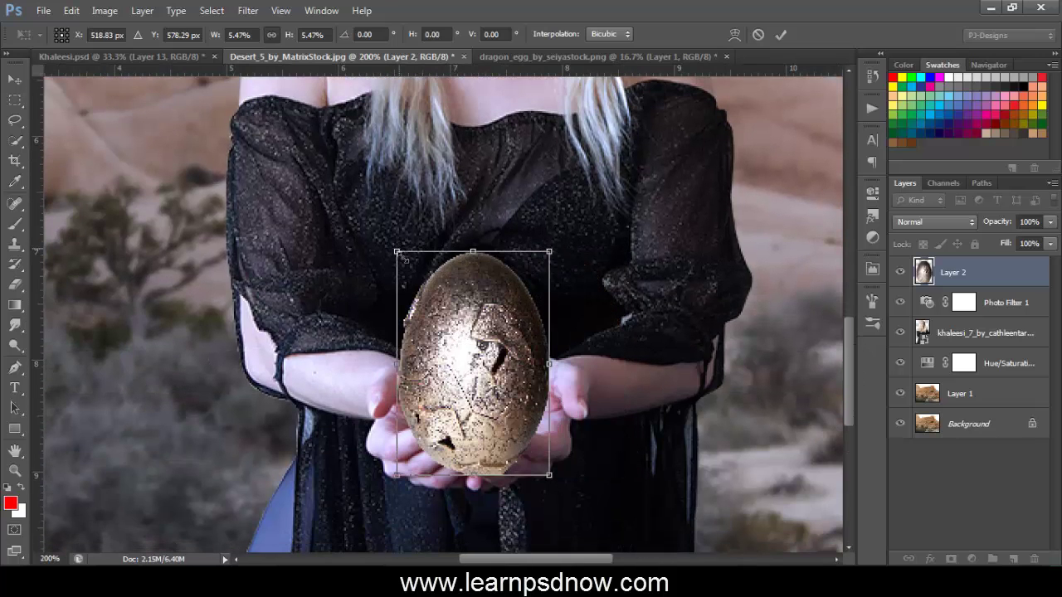
left_click_drag(396, 248, 420, 287)
left_click_drag(508, 386, 498, 392)
left_click_drag(542, 292, 545, 286)
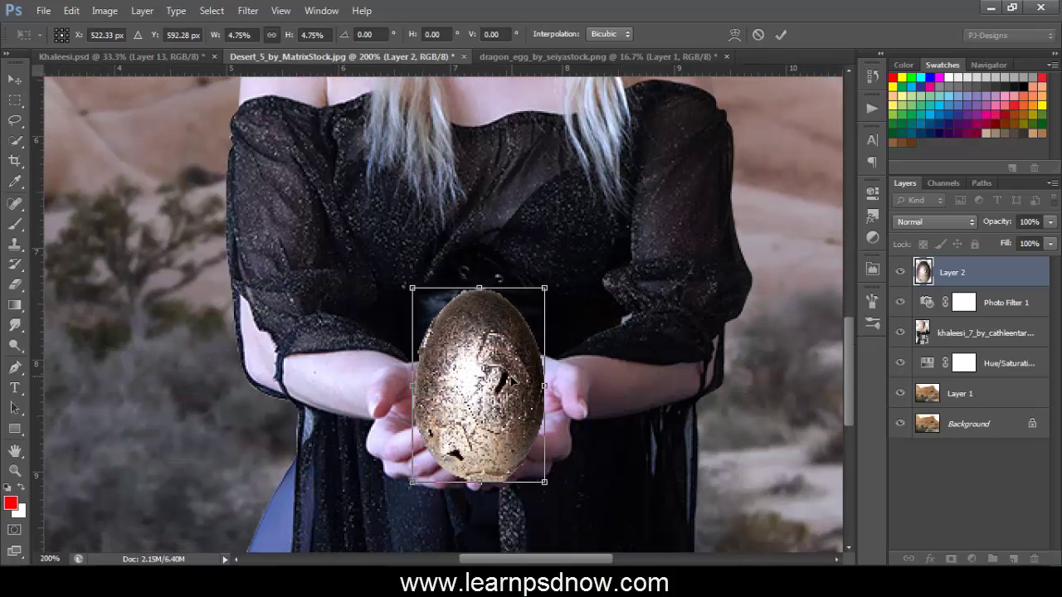
left_click(780, 34)
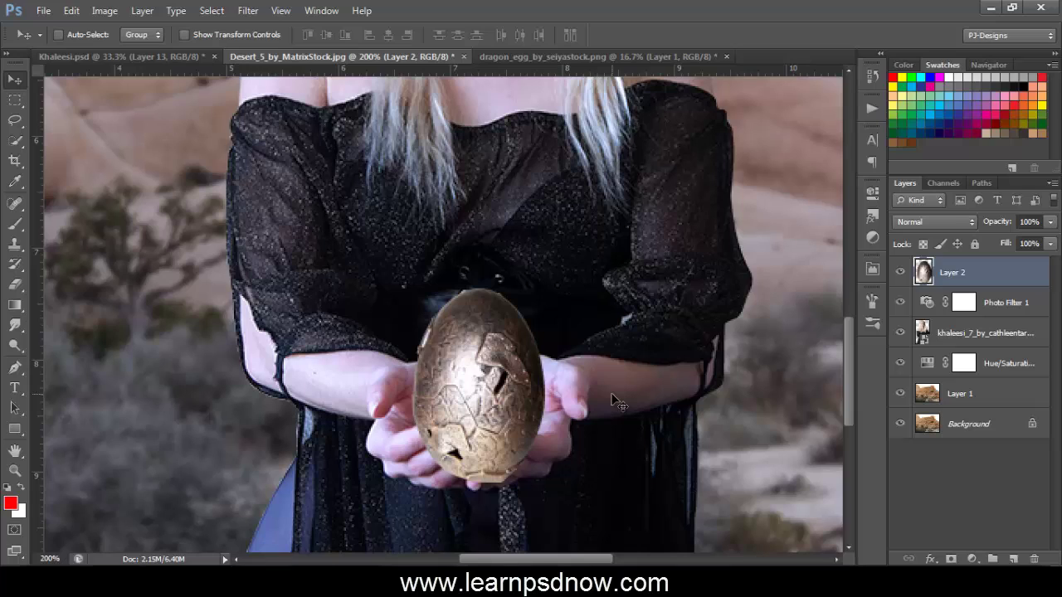
Step: Add a Brightness/Contrast adjustment layer clipped to the egg layer, with brightness -25 and contrast 19
left_click(952, 558)
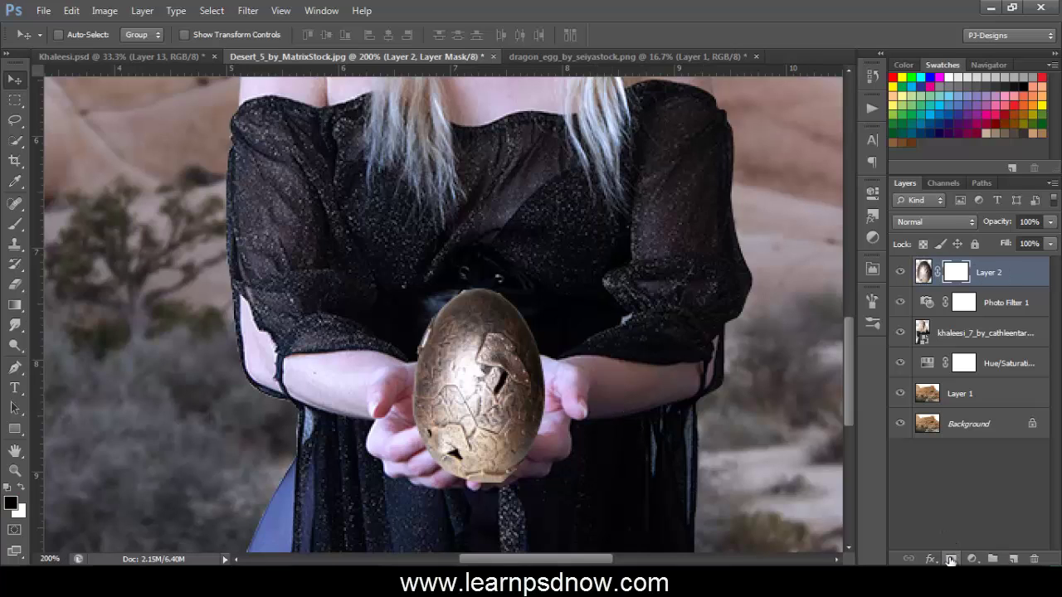
key("ctrl+z")
left_click(973, 559)
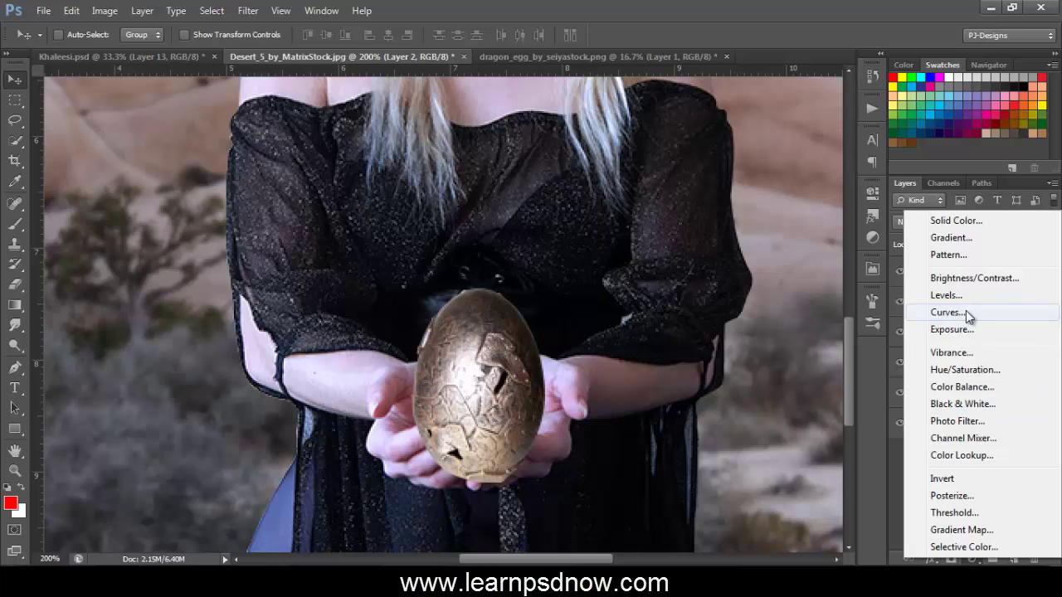
left_click(974, 279)
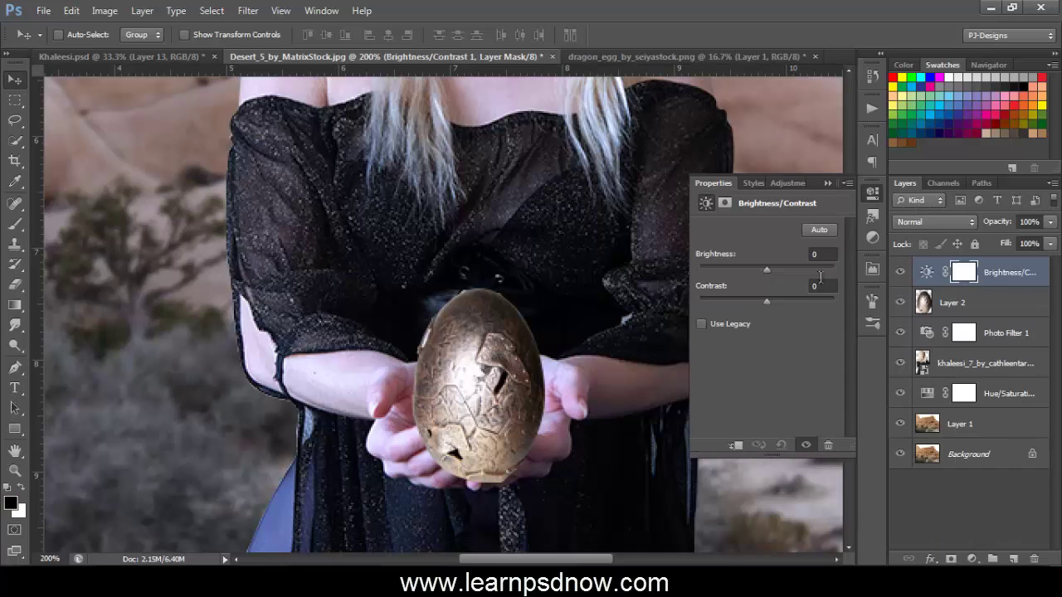
left_click(824, 257)
type("-25")
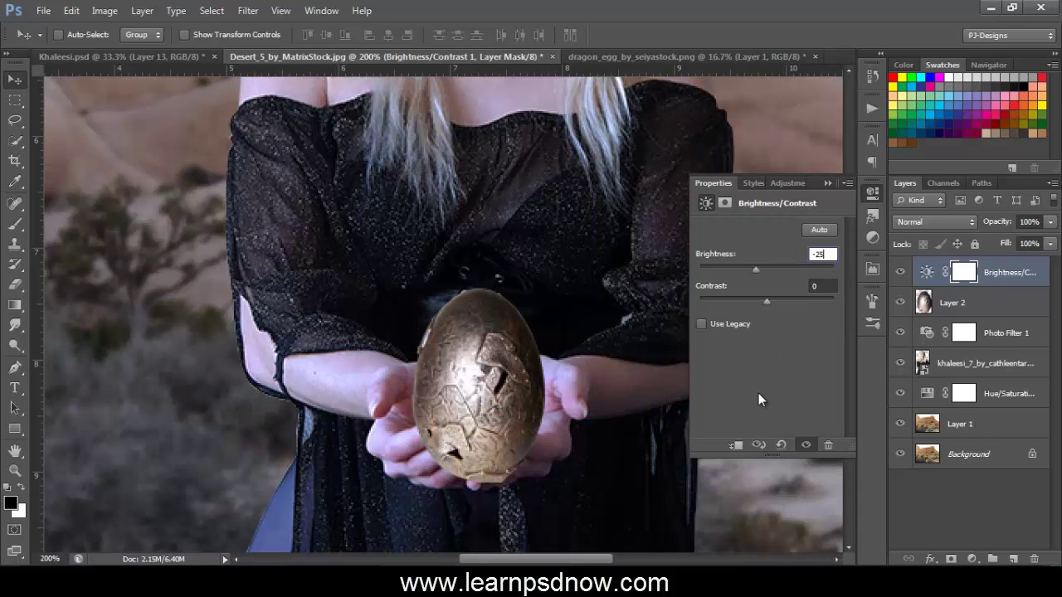
left_click(736, 446)
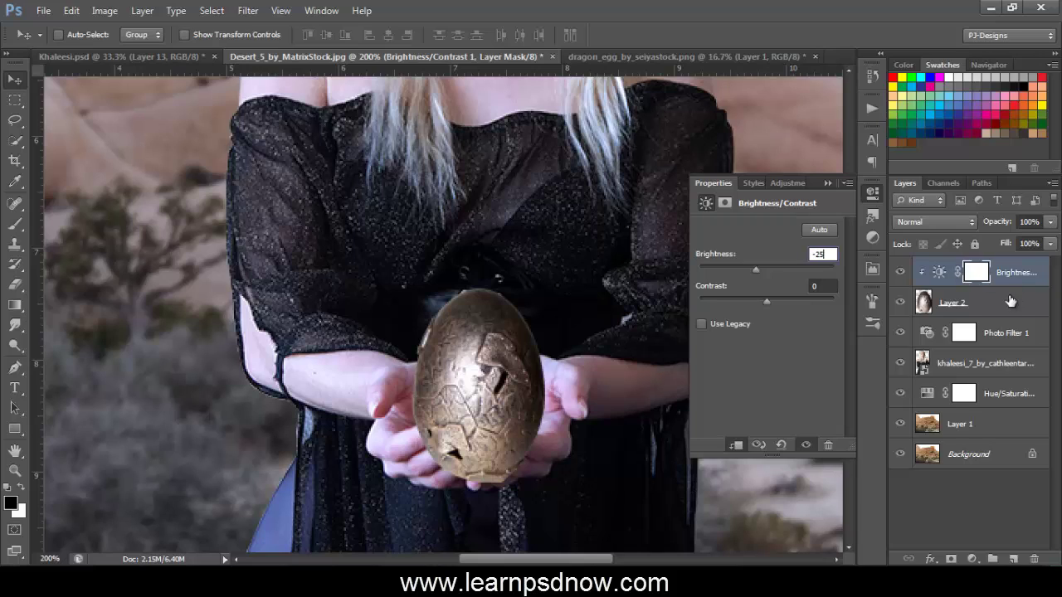
left_click(826, 288)
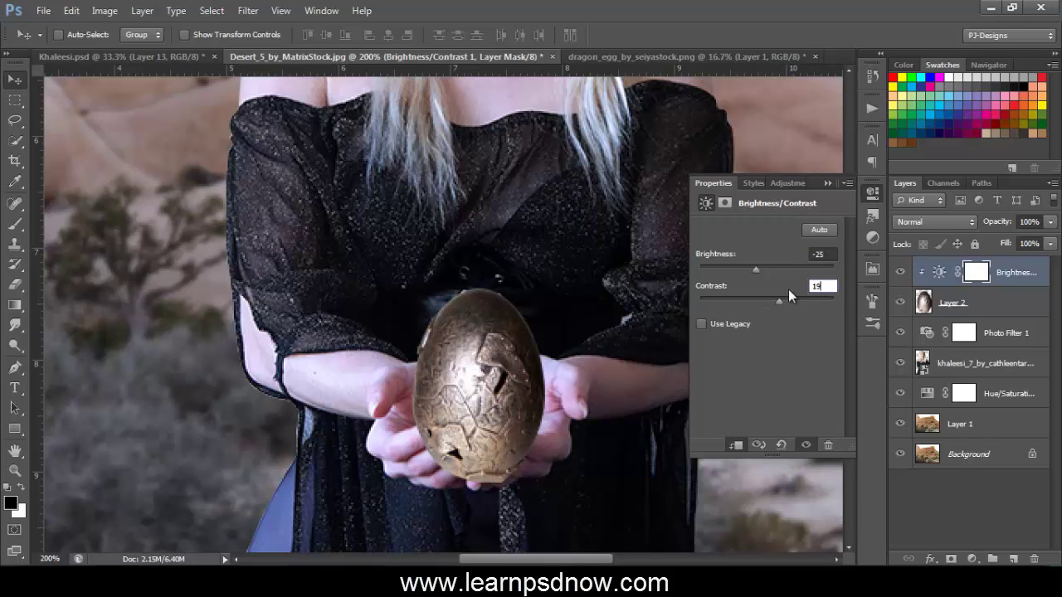
left_click(827, 181)
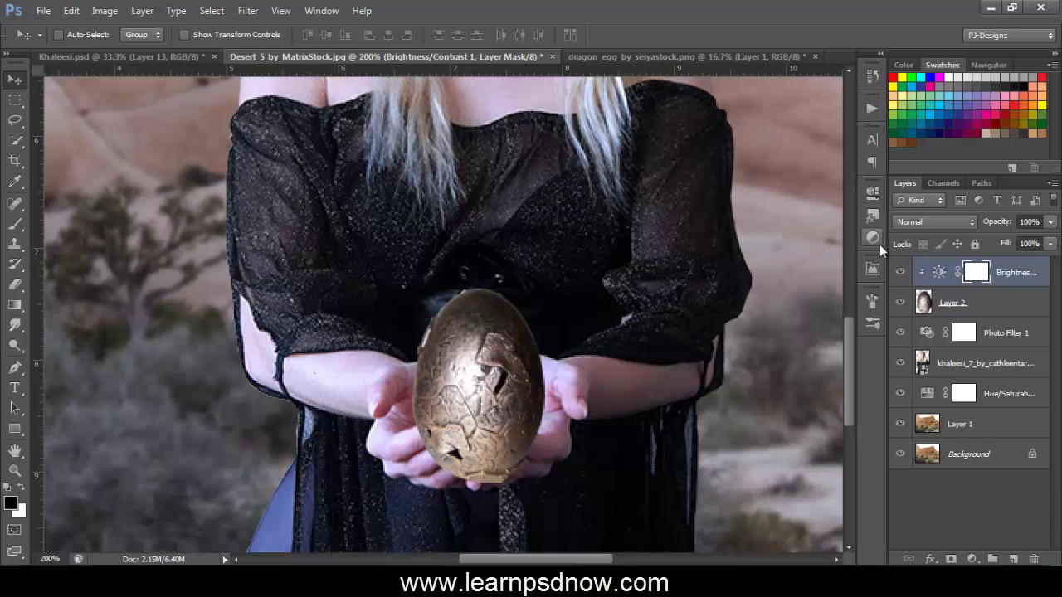
Step: Add a Vibrance adjustment layer clipped to the egg, with the vibrance lowered to its minimum
left_click(972, 559)
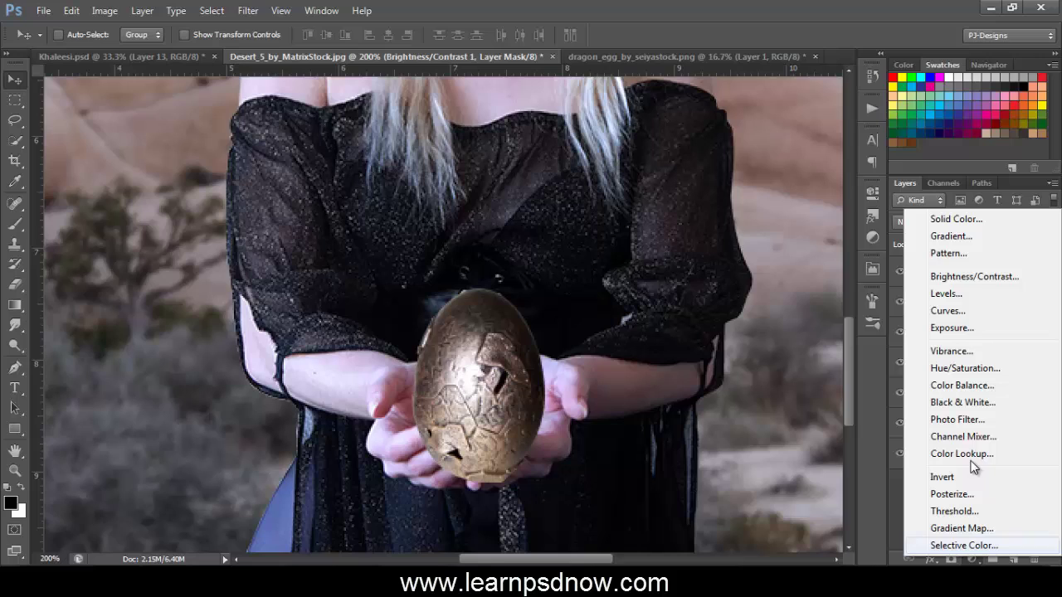
left_click(958, 351)
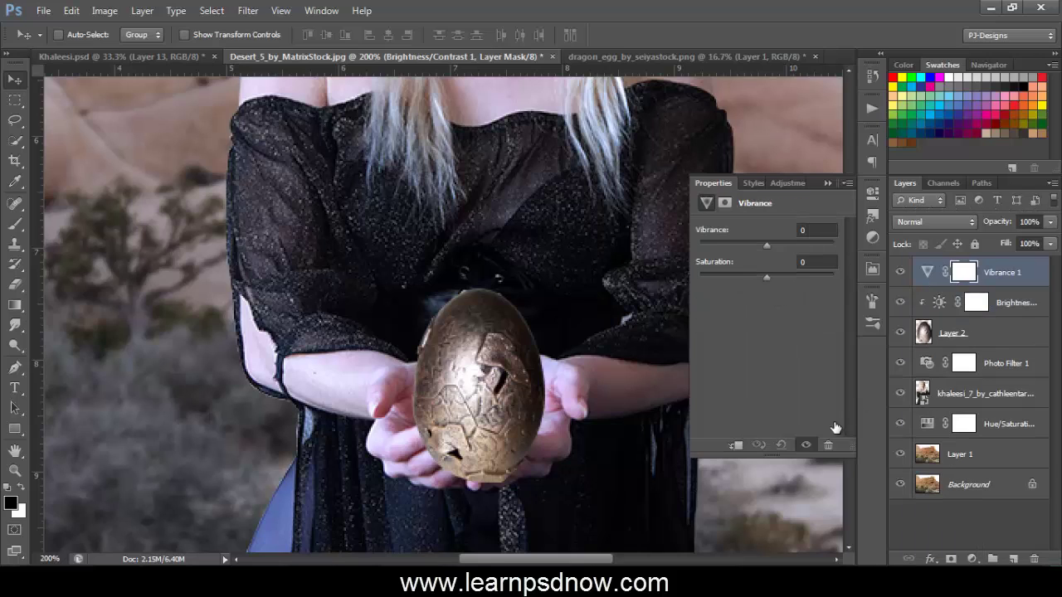
left_click(735, 447)
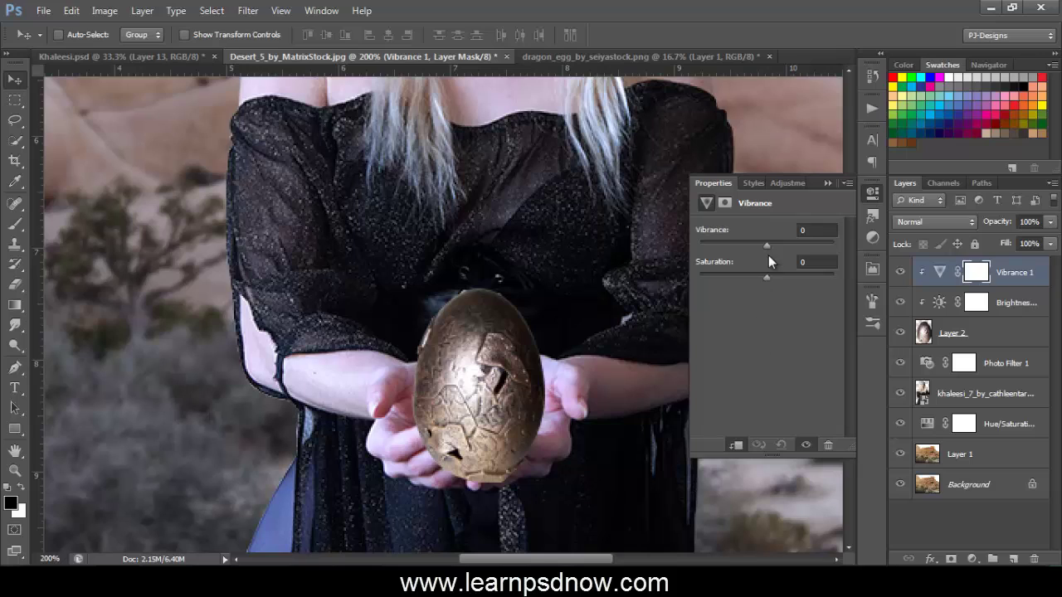
left_click_drag(768, 246, 697, 247)
left_click(826, 183)
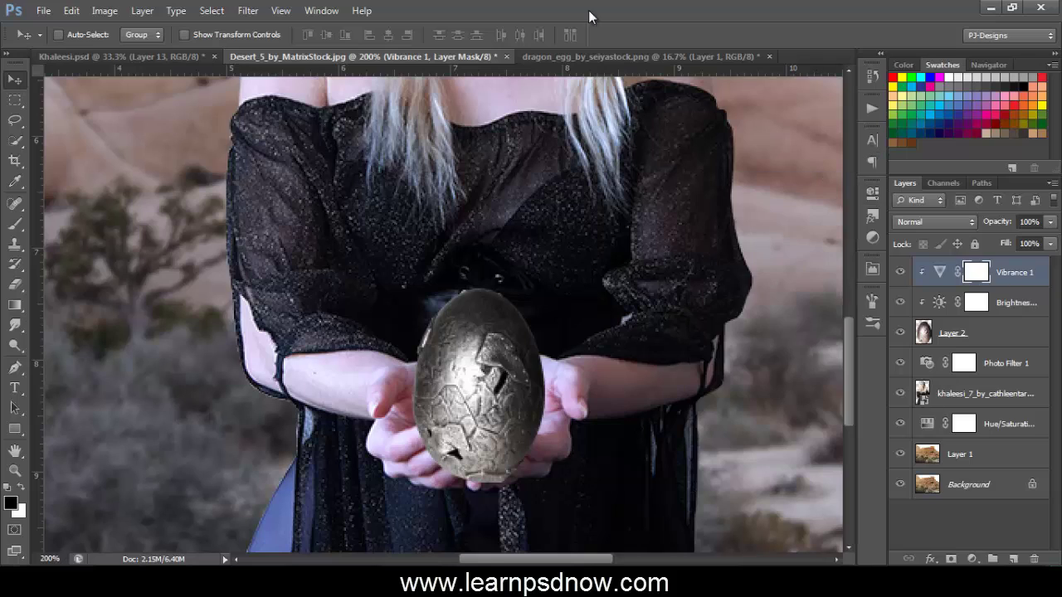
Step: Add a layer mask to the egg layer and lower the layer's opacity to 39%
left_click(975, 334)
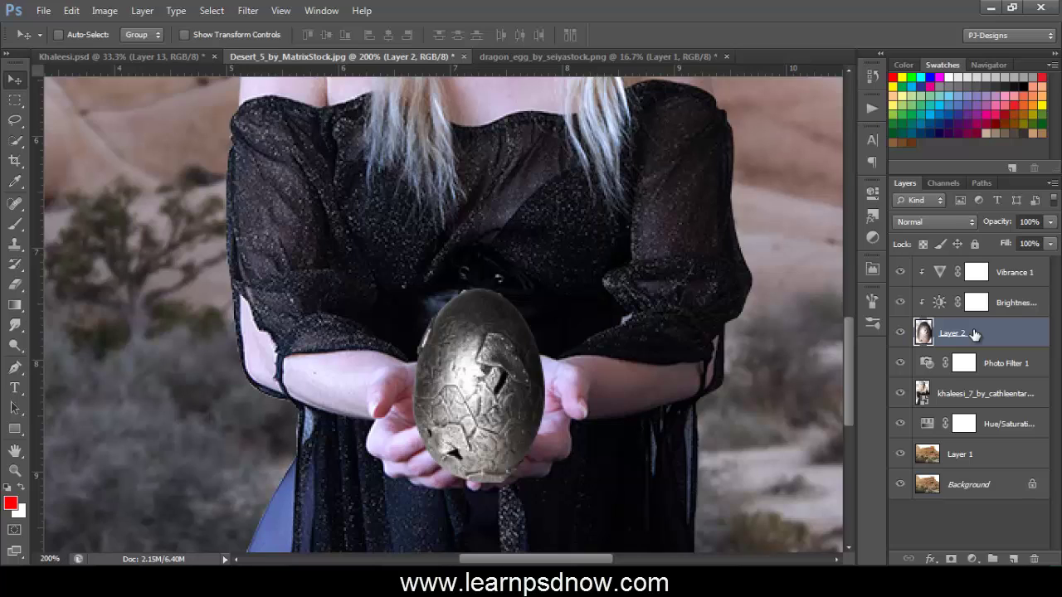
left_click(952, 560)
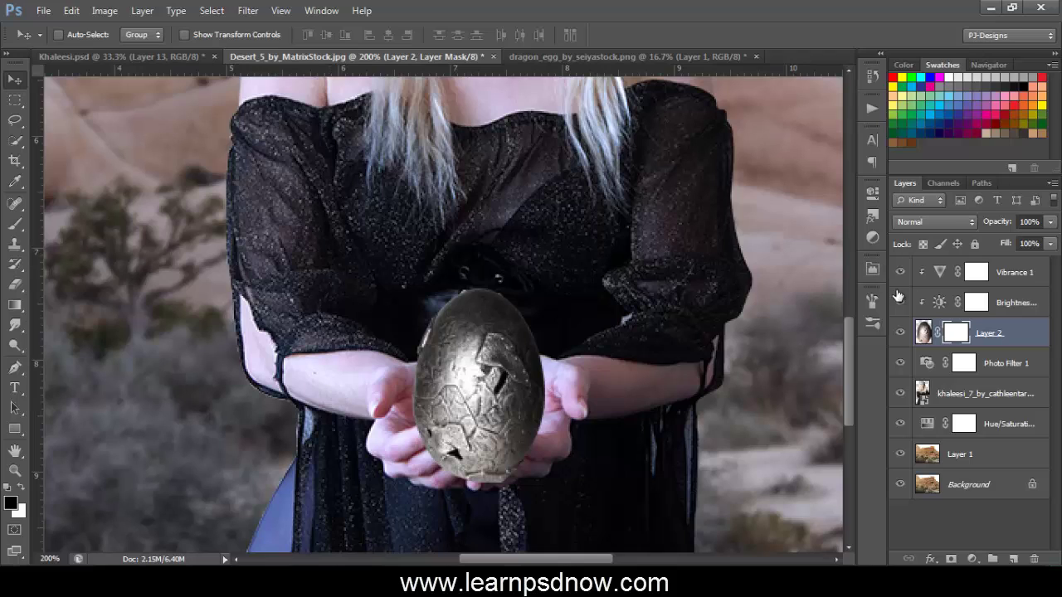
left_click(1050, 243)
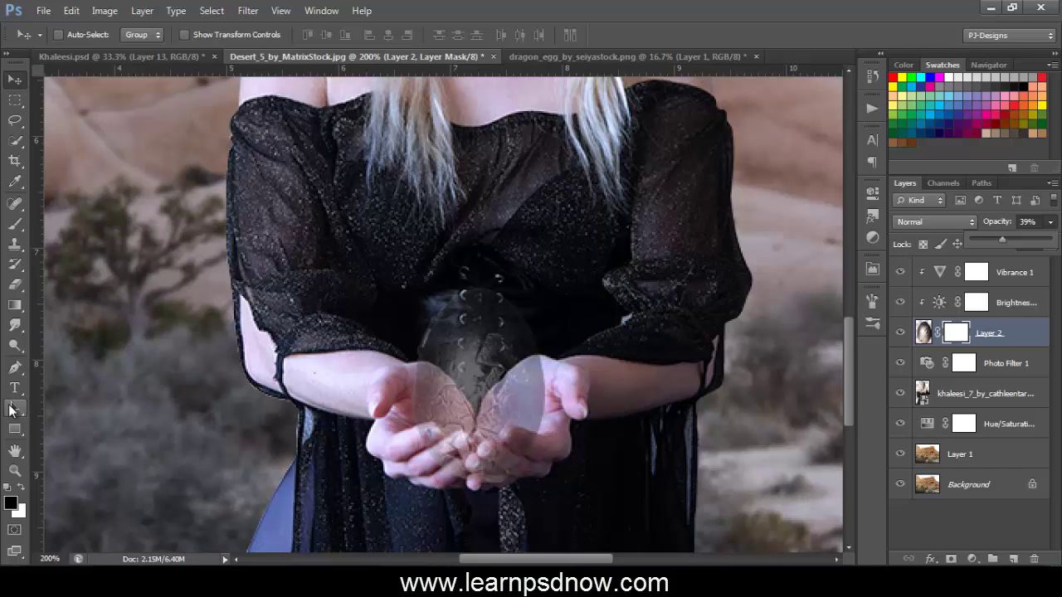
Step: Paint black on the egg's mask over the overlapping fingers with a soft 9 px brush at 100% opacity, bringing the fingers in front
left_click(15, 224)
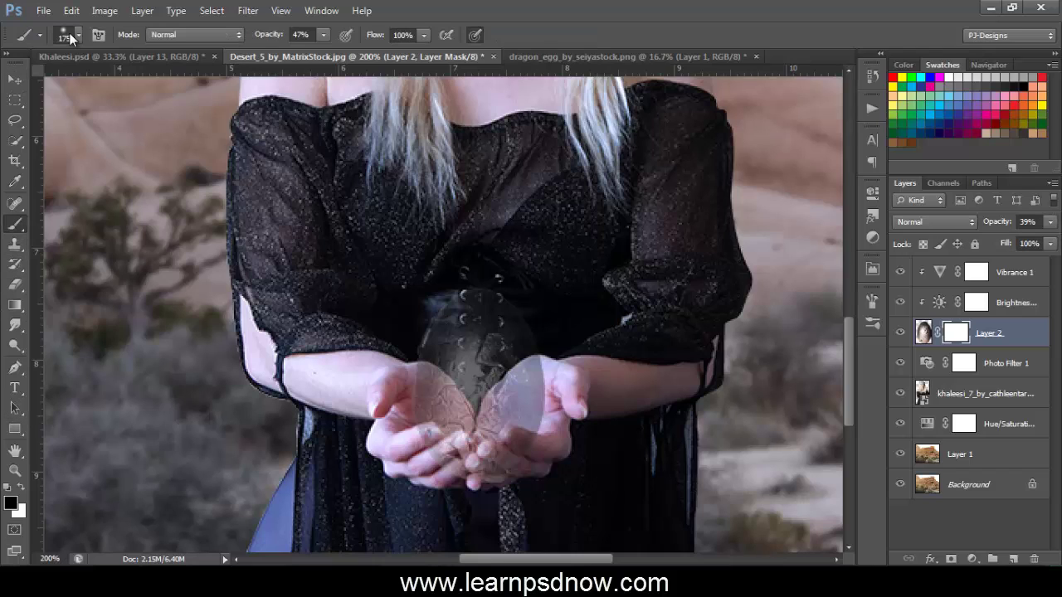
left_click(79, 35)
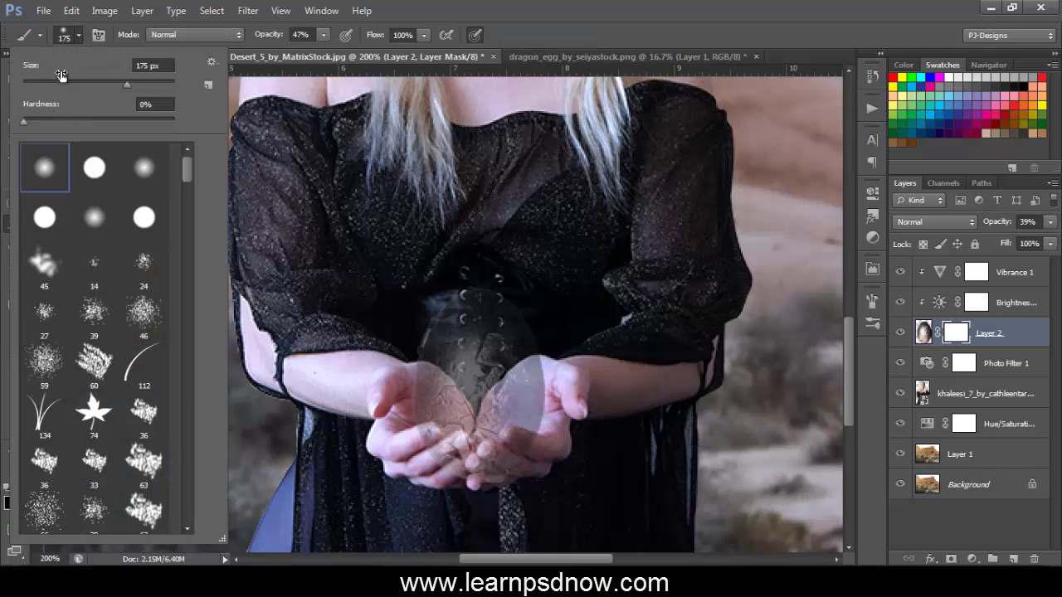
left_click(78, 35)
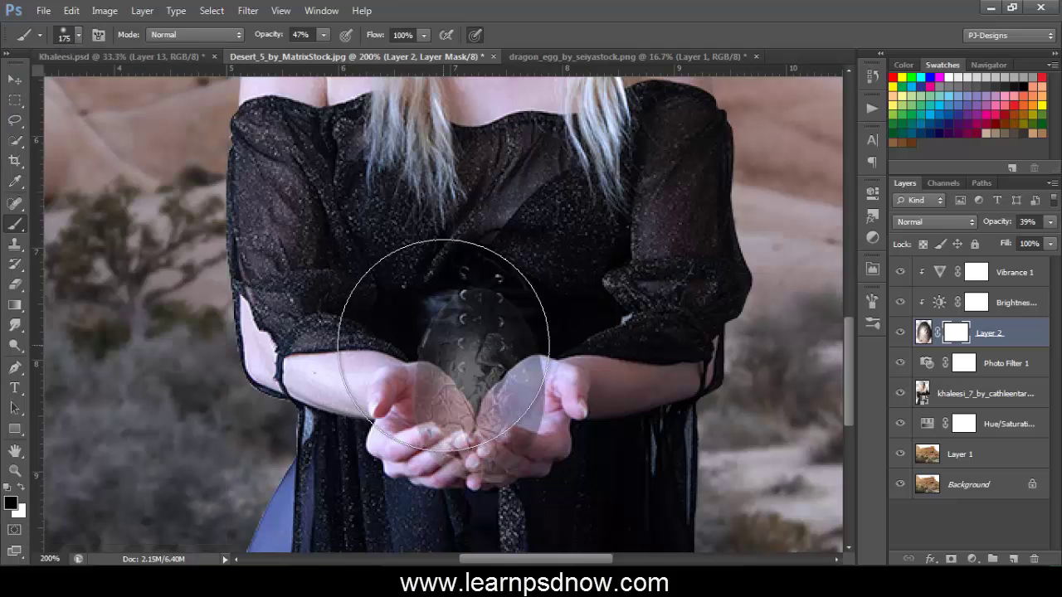
key("ctrl+plus")
key("ctrl+plus")
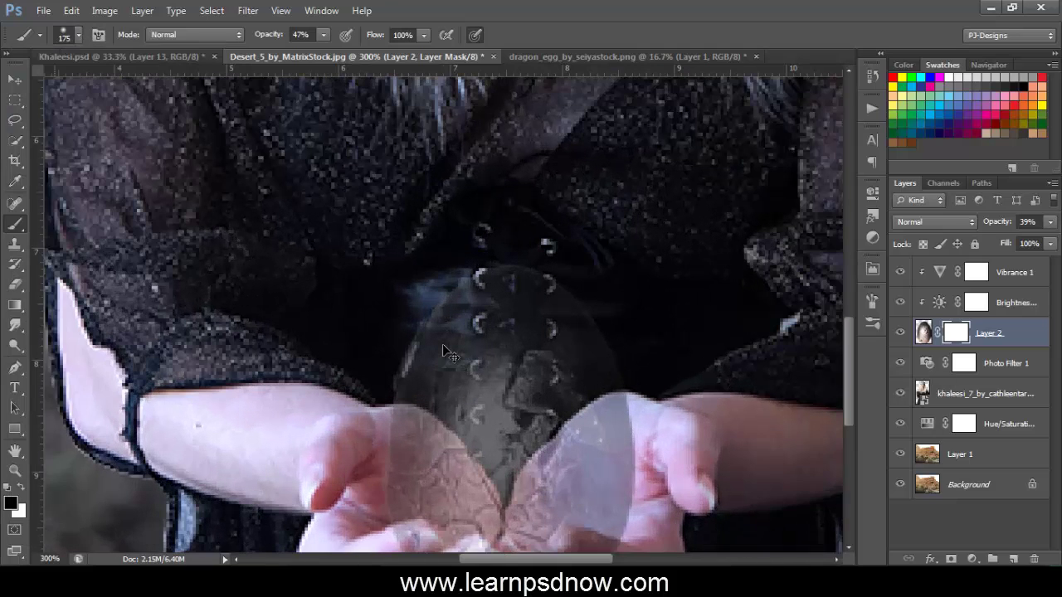
left_click_drag(850, 360, 853, 416)
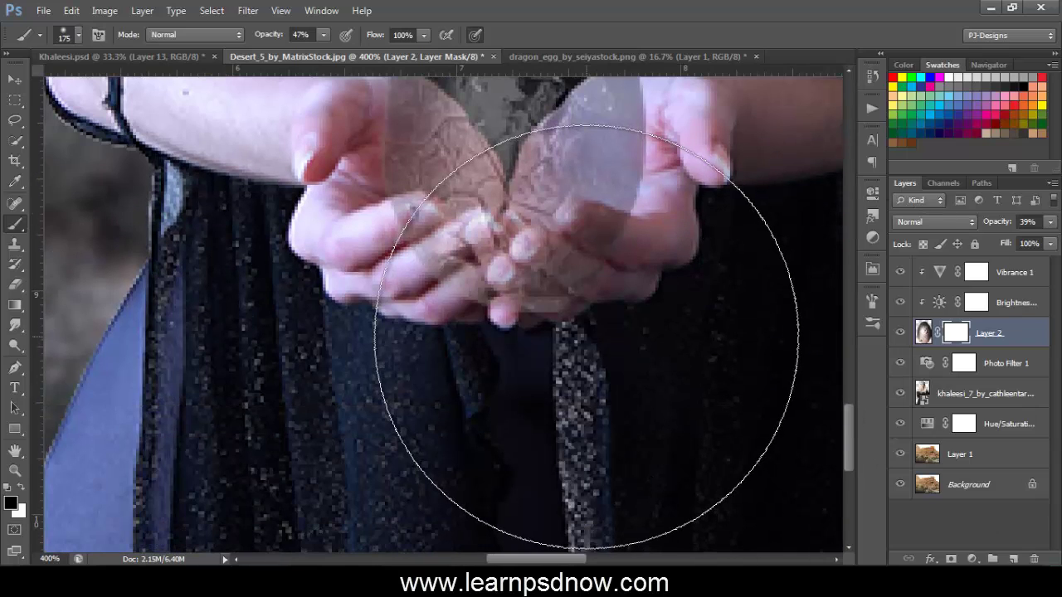
key("bracketleft")
key("bracketleft")
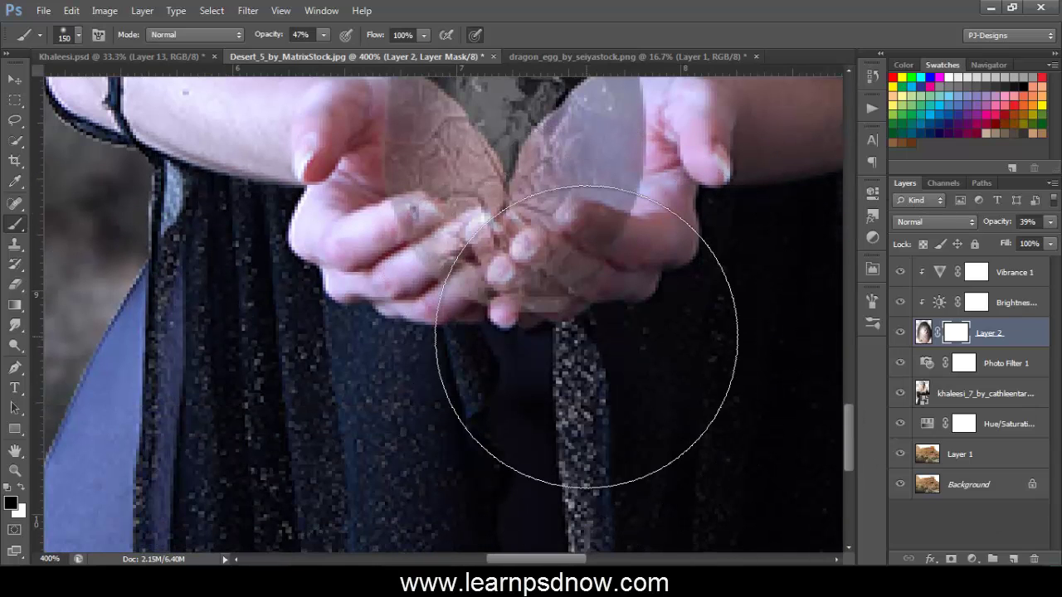
key("bracketleft")
key("bracketleft")
key("bracketleft")
key("bracketleft")
key("bracketleft")
key("bracketleft")
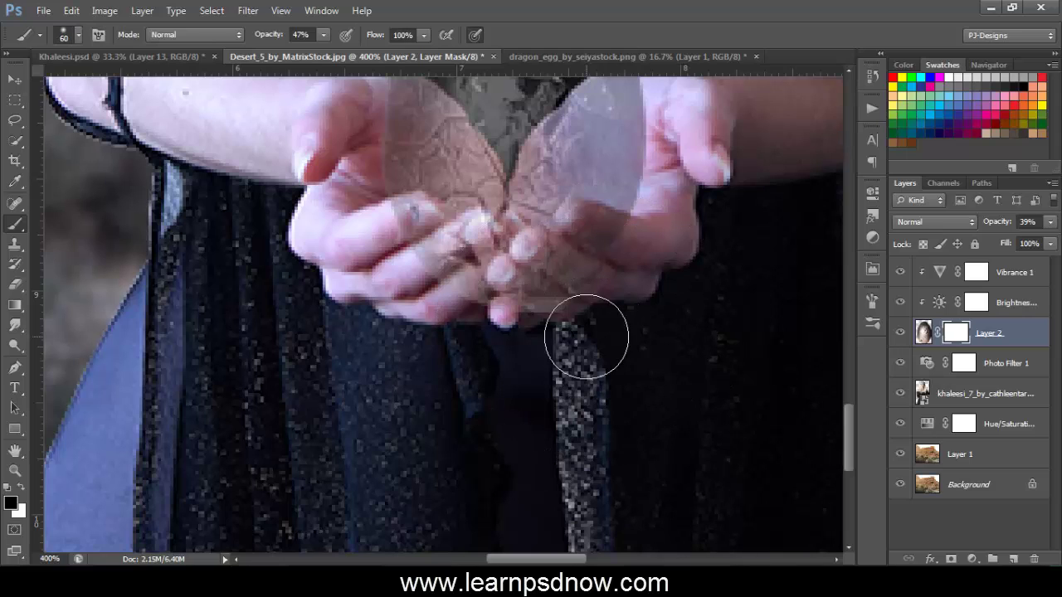
key("bracketleft")
key("bracketleft")
key("bracketleft")
key("bracketleft")
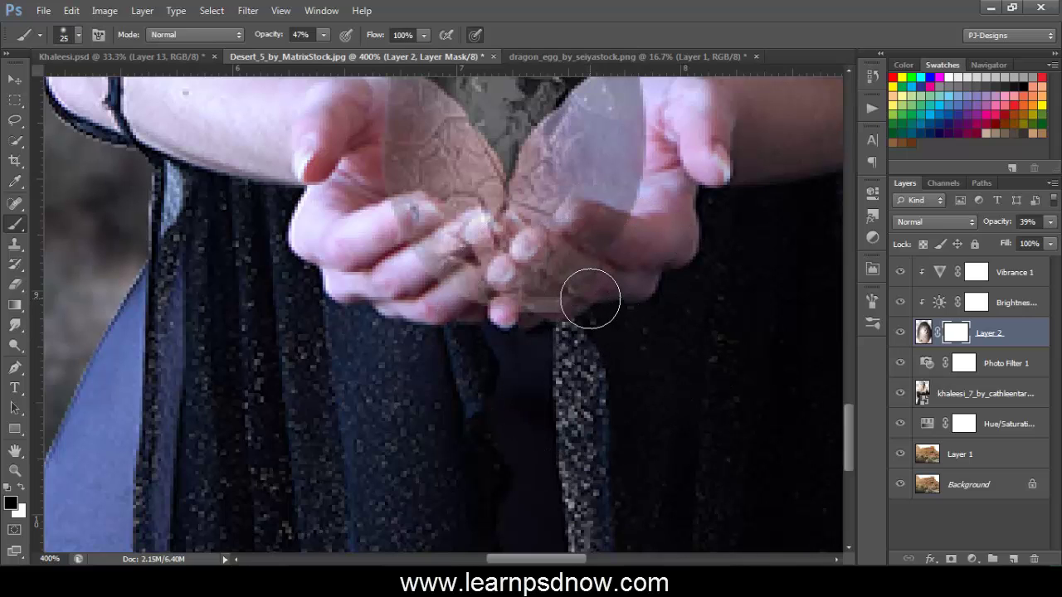
key("bracketleft")
key("bracketleft")
key("bracketleft")
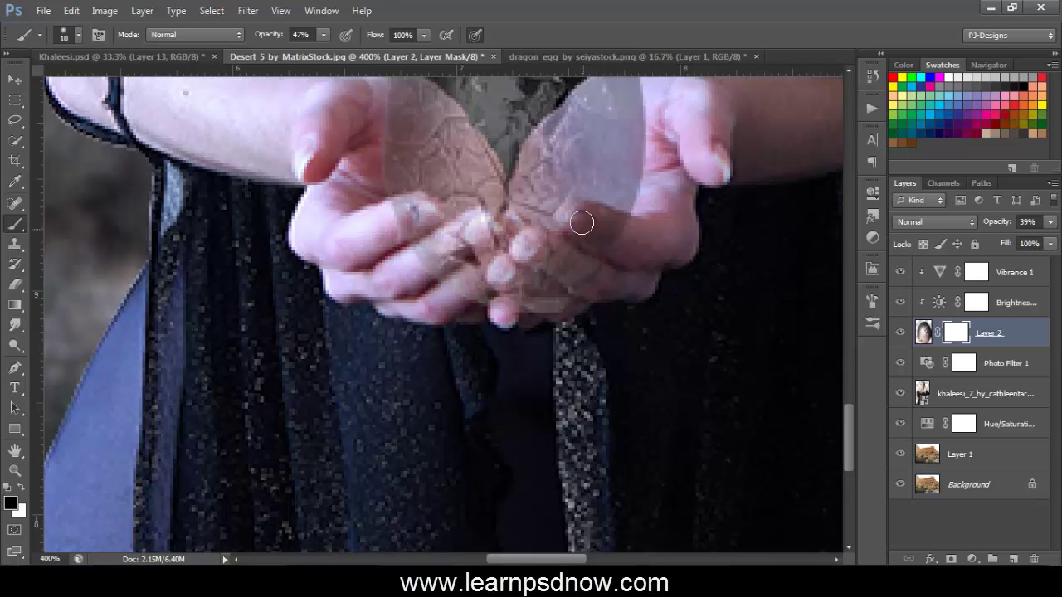
key("ctrl+plus")
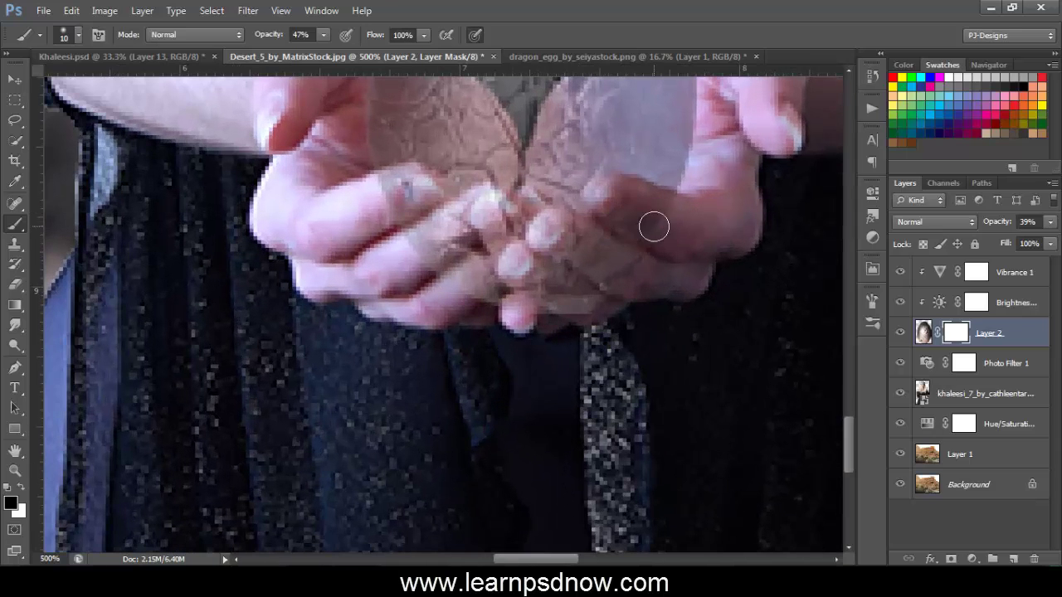
key("0")
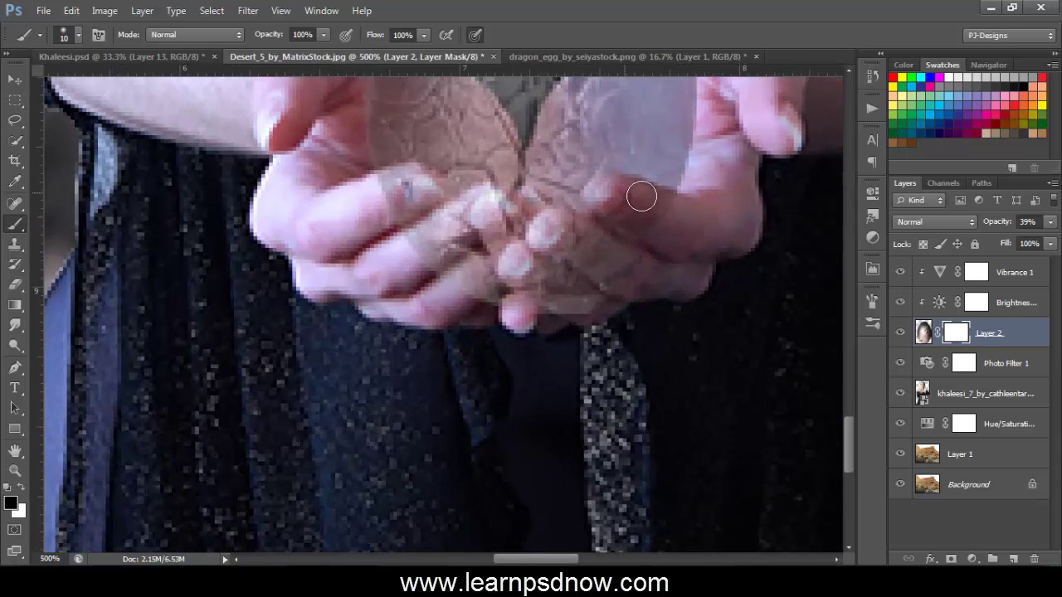
key("bracketleft")
mouse_move(593, 200)
left_mouse_down()
mouse_move(648, 217)
mouse_move(619, 222)
mouse_move(616, 267)
mouse_move(599, 242)
mouse_move(552, 225)
mouse_move(545, 244)
mouse_move(635, 292)
mouse_move(610, 257)
mouse_move(633, 285)
mouse_move(513, 264)
mouse_move(596, 334)
mouse_move(571, 281)
mouse_move(515, 319)
mouse_move(472, 275)
mouse_move(537, 217)
mouse_move(540, 198)
mouse_move(479, 250)
mouse_move(396, 272)
mouse_move(503, 202)
mouse_move(422, 239)
mouse_move(426, 201)
mouse_move(389, 184)
mouse_move(379, 197)
mouse_move(498, 236)
mouse_move(430, 209)
mouse_move(606, 305)
left_mouse_up()
Step: Restore the egg layer's opacity to 100%
mouse_move(850, 452)
left_mouse_down()
mouse_move(850, 413)
mouse_move(852, 438)
left_mouse_up()
left_click(1050, 221)
left_click_drag(1010, 239, 1055, 240)
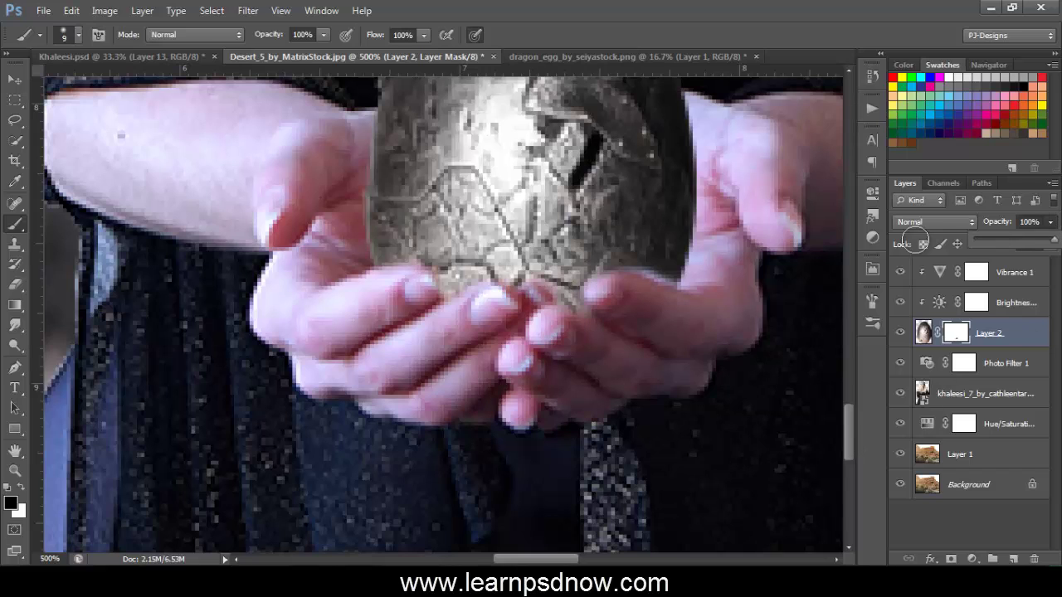
Step: Paint white on the egg's mask along the fingertips with a 4 px brush to bring back the egg's missing edges
left_click(21, 490)
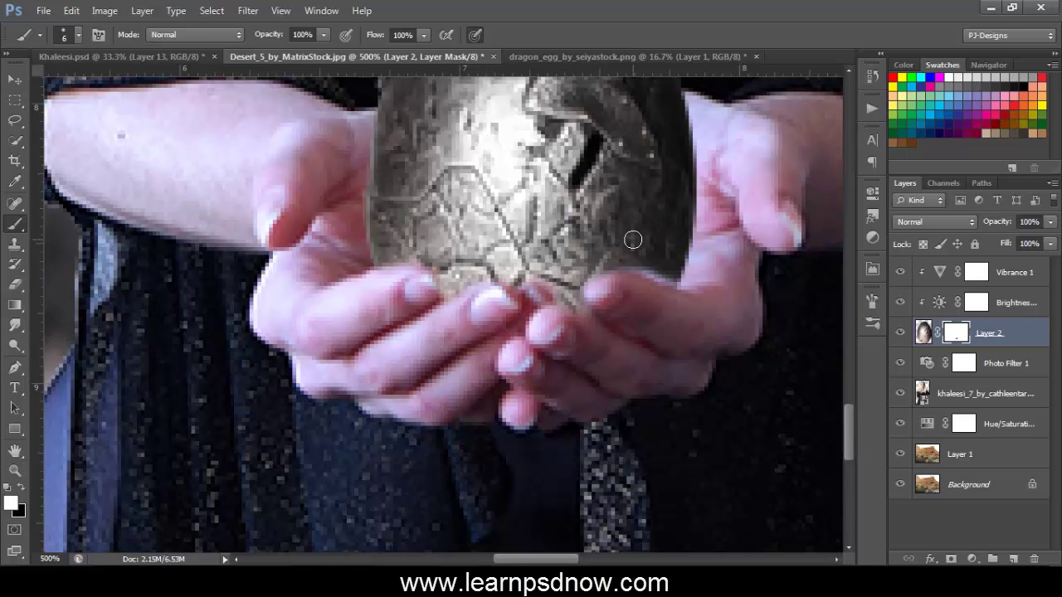
key("bracketleft")
key("bracketleft")
key("bracketleft")
key("bracketleft")
key("bracketleft")
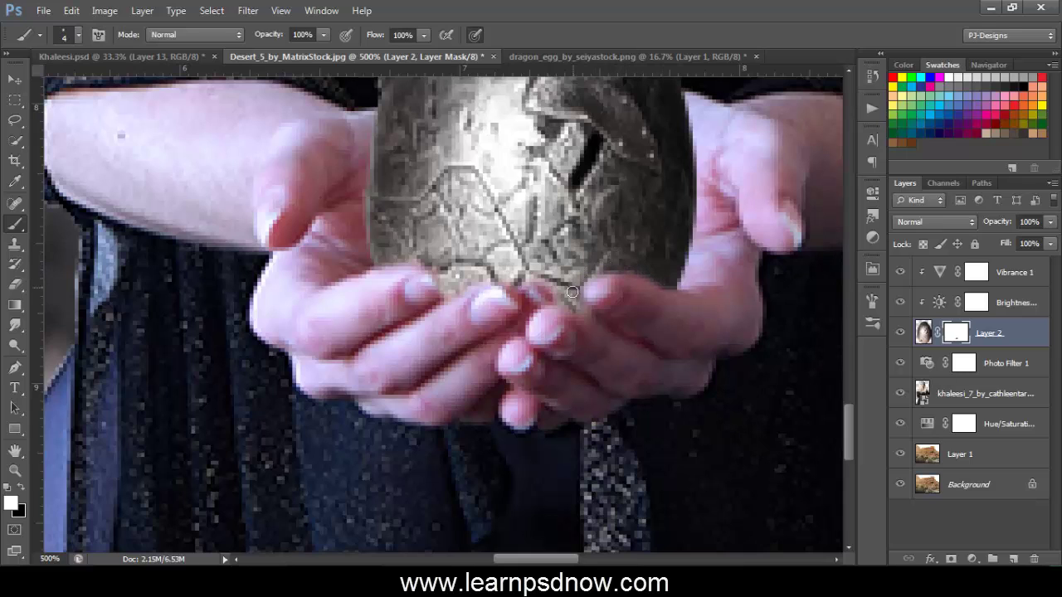
mouse_move(573, 292)
left_mouse_down()
mouse_move(580, 310)
mouse_move(577, 290)
mouse_move(513, 277)
mouse_move(460, 282)
mouse_move(435, 261)
mouse_move(399, 257)
left_mouse_up()
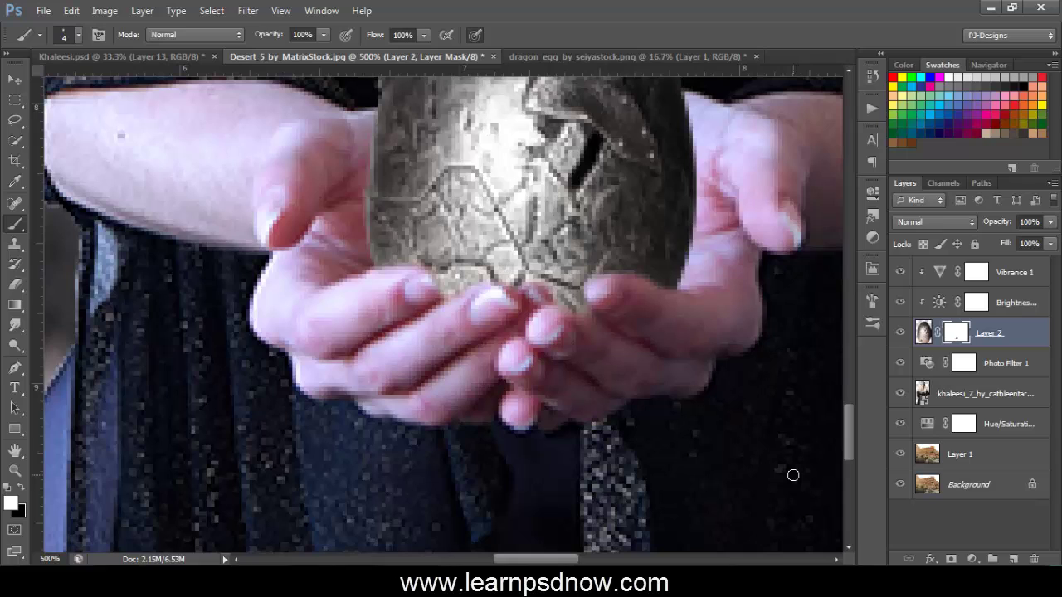
Step: Add a new layer above the Vibrance 1 adjustment and name it "shadow"
left_click(1020, 276)
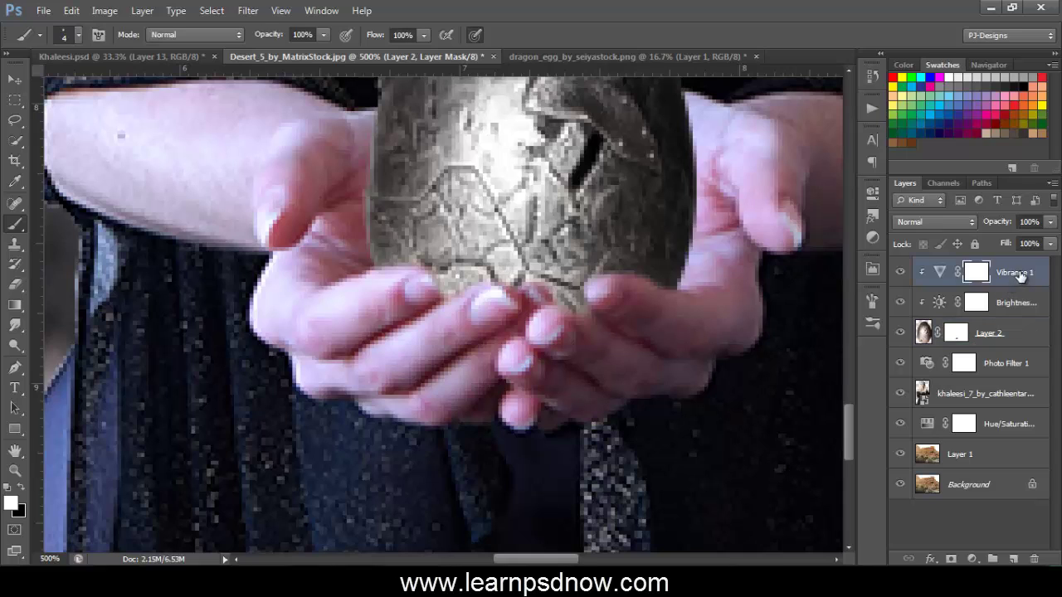
left_click(1012, 557)
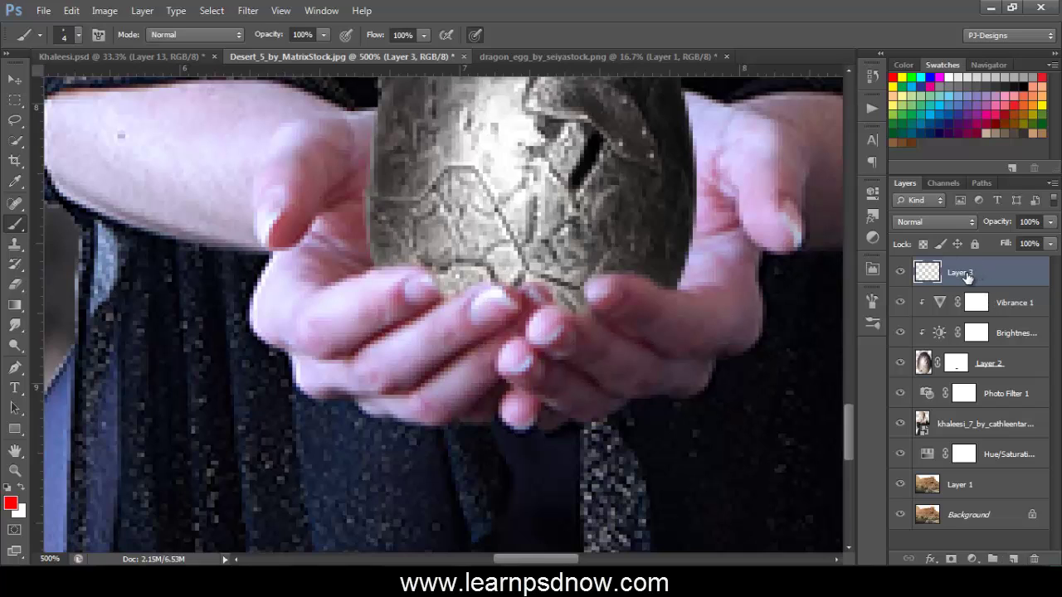
double_click(963, 273)
type("shadow")
key("Return")
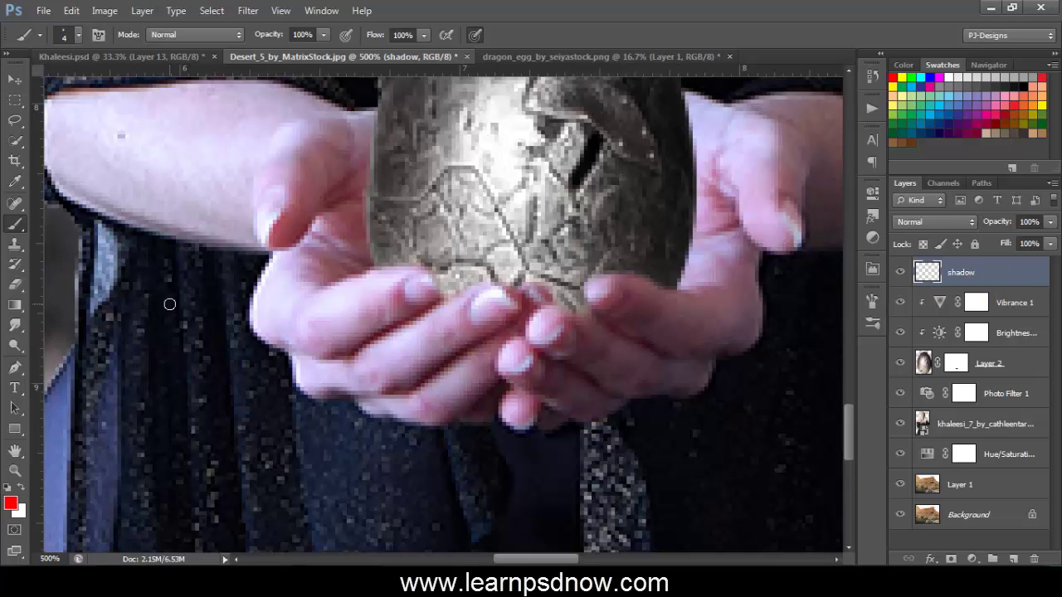
Step: Reset the foreground colour to black, load the egg layer's outline as a selection and subtract its layer mask from it
left_click(7, 488)
left_click_drag(927, 367, 929, 374)
left_click(927, 366, "ctrl")
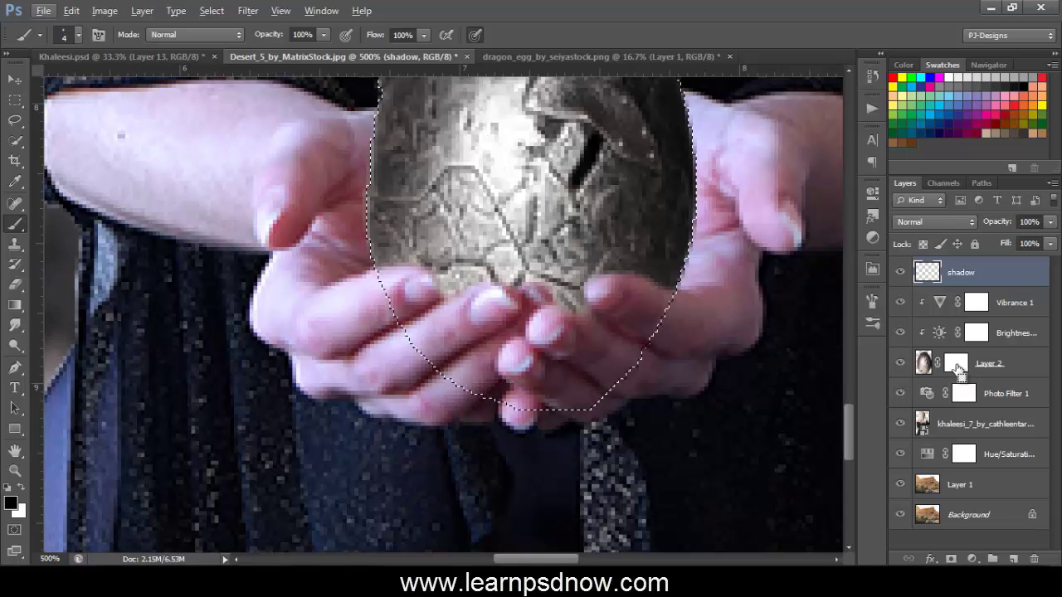
left_click_drag(956, 369, 951, 373)
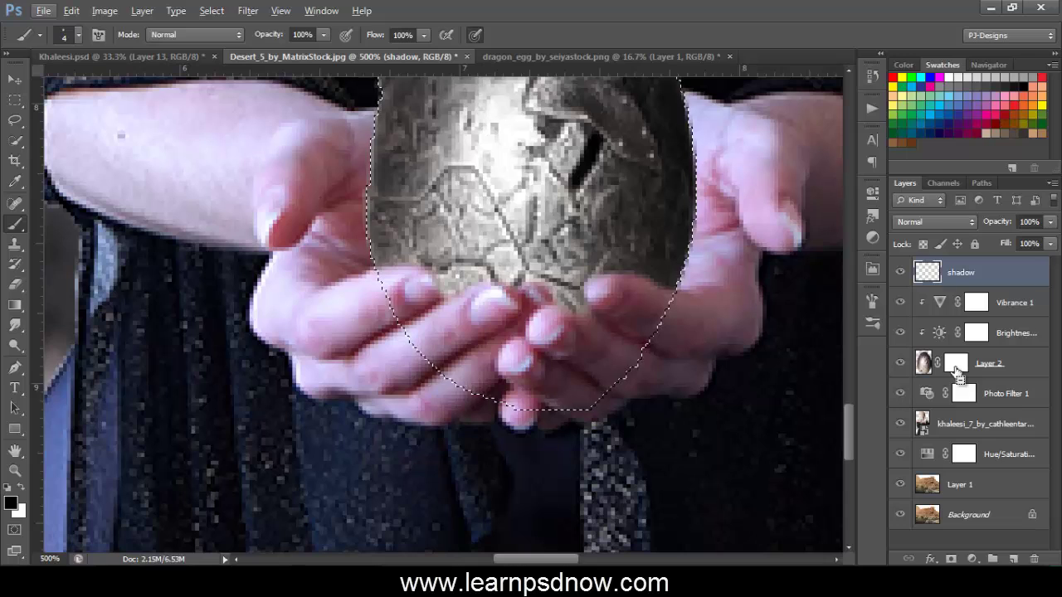
left_click(958, 373, "ctrl+alt")
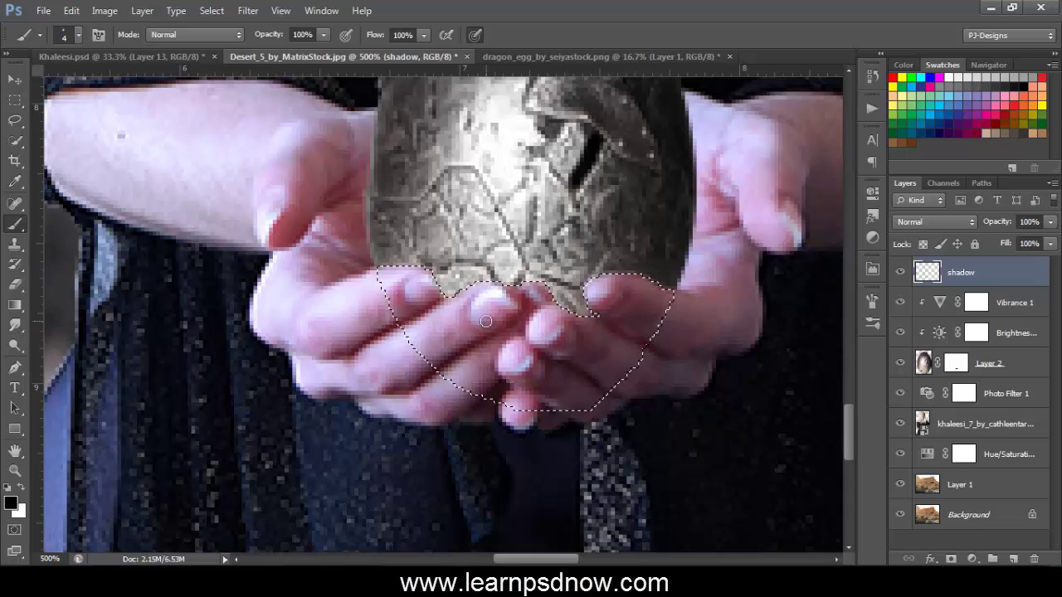
left_click_drag(494, 280, 511, 276)
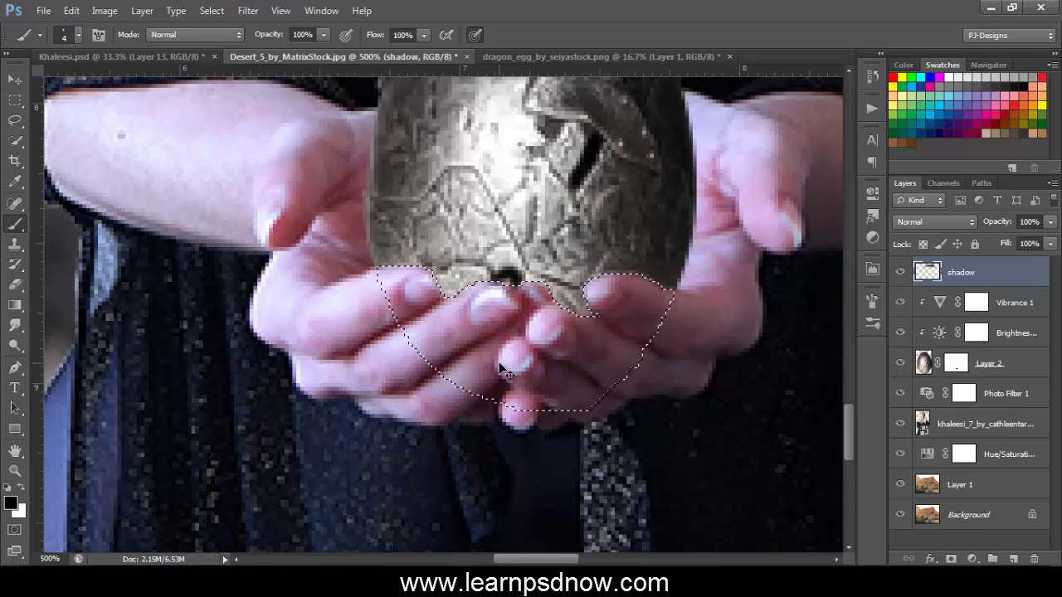
key("ctrl+z")
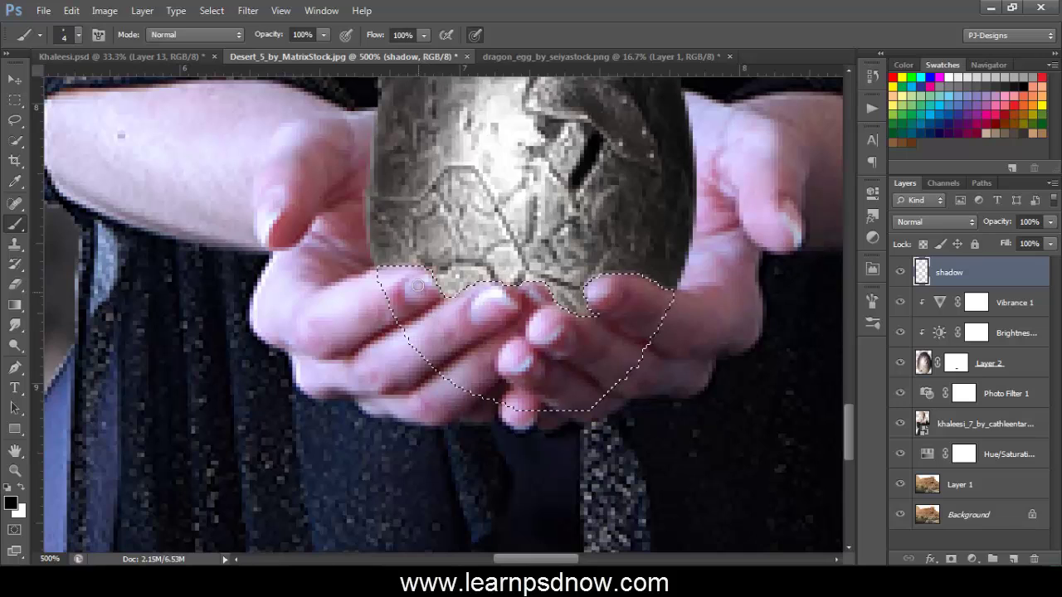
left_click(429, 258)
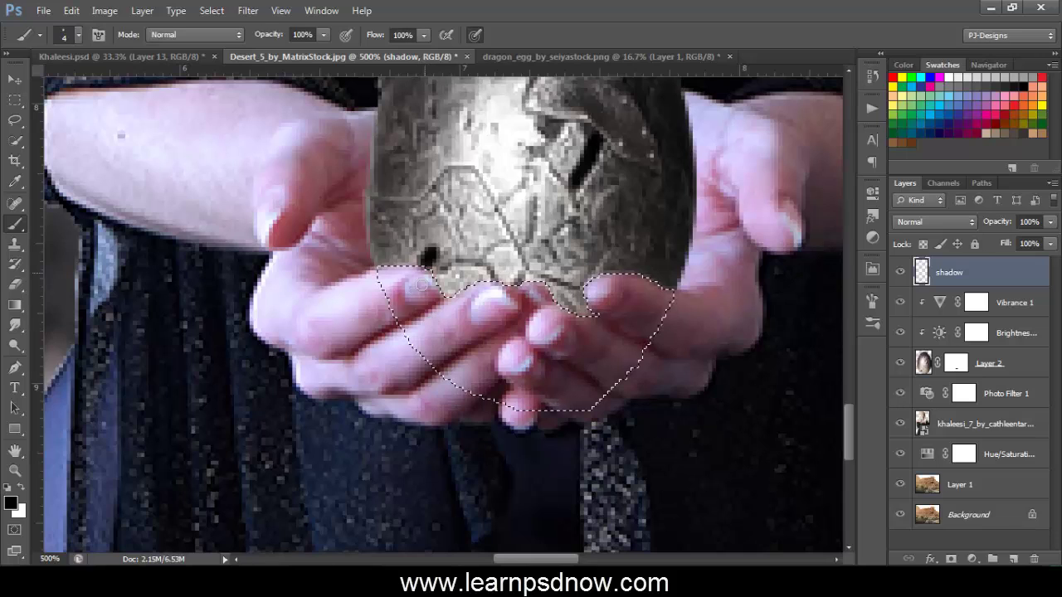
mouse_move(441, 271)
left_mouse_down()
mouse_move(438, 308)
mouse_move(452, 275)
mouse_move(453, 321)
mouse_move(469, 286)
left_mouse_up()
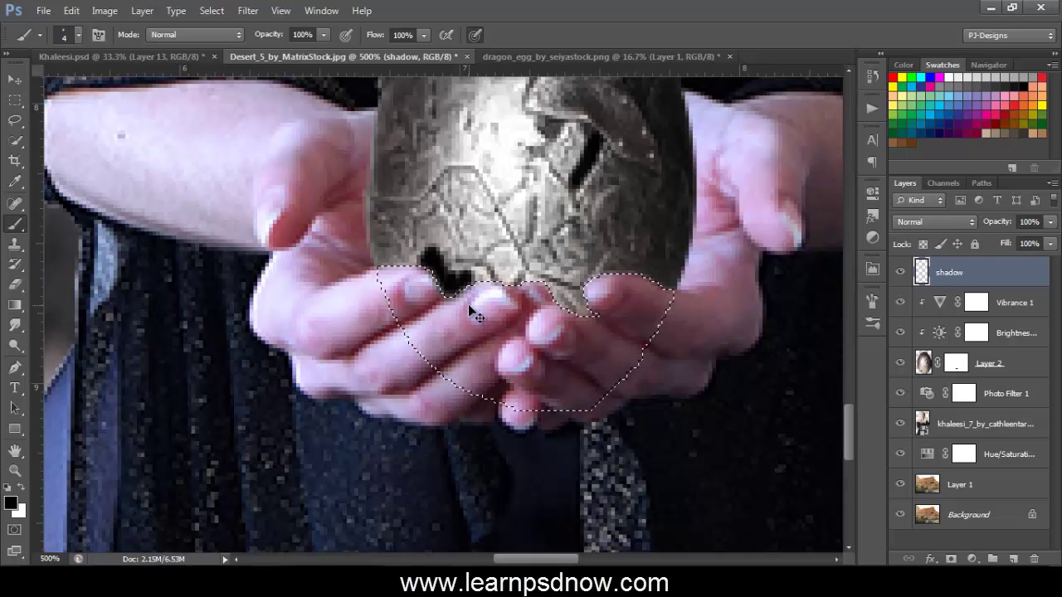
key("ctrl+alt+z")
key("ctrl+alt+z")
Step: Paint a black shadow on the shadow layer along the egg's edge above the fingers, using a 4 px brush at 49% opacity
scroll(467, 303, "up", 1)
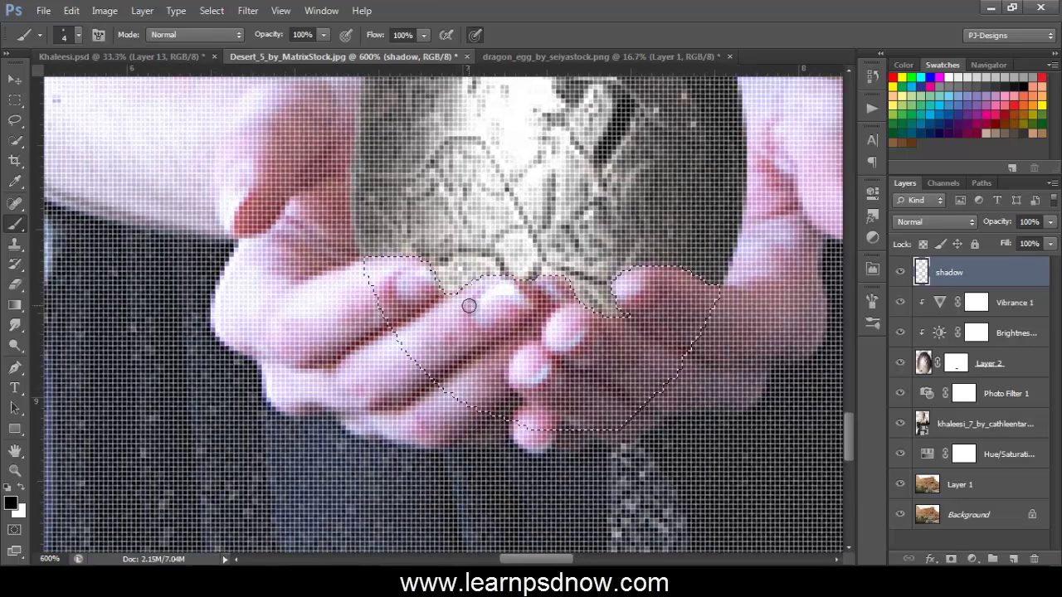
left_click(323, 35)
left_click(286, 53)
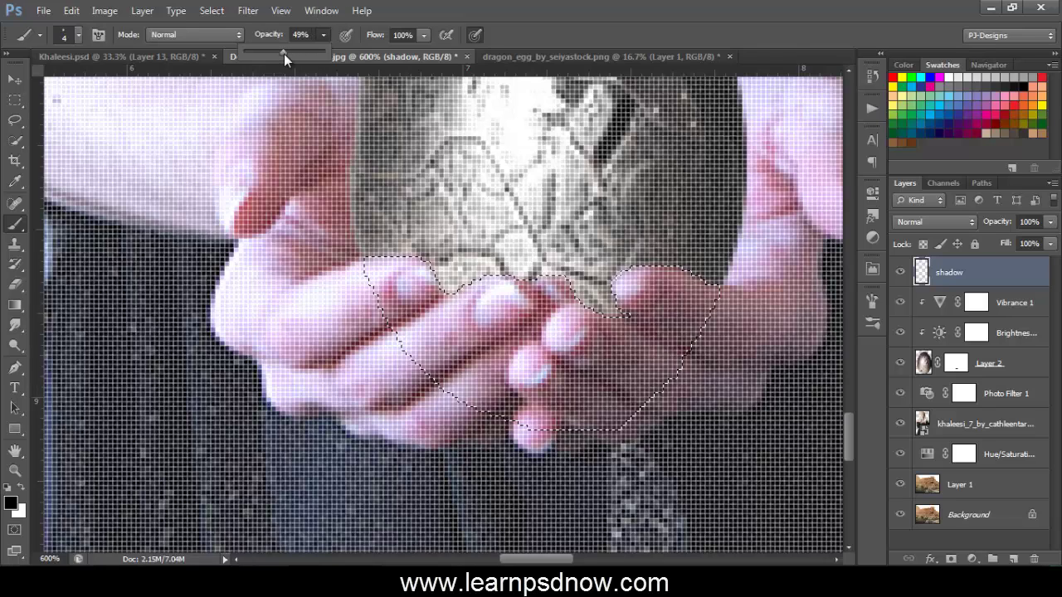
left_click(396, 249)
key("bracketleft")
key("bracketleft")
key("bracketleft")
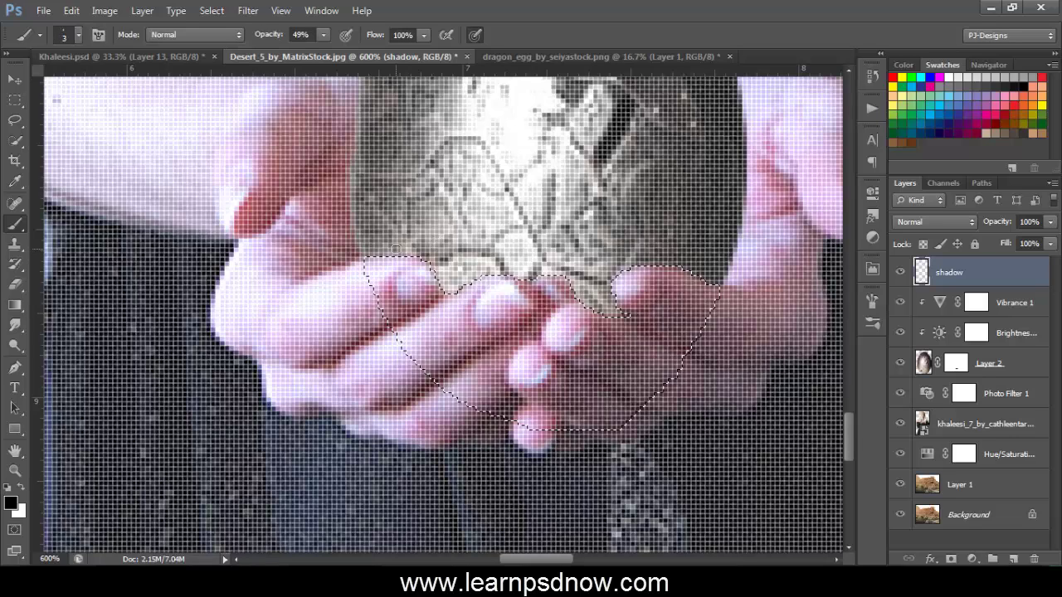
key("bracketright")
key("bracketright")
key("bracketright")
key("ctrl+minus")
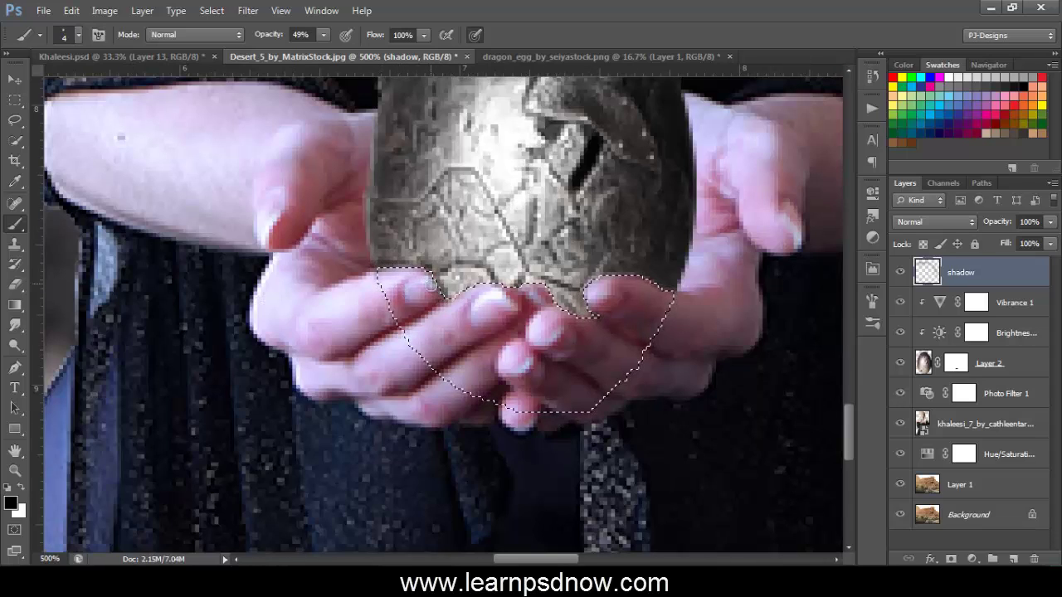
left_click_drag(510, 284, 538, 283)
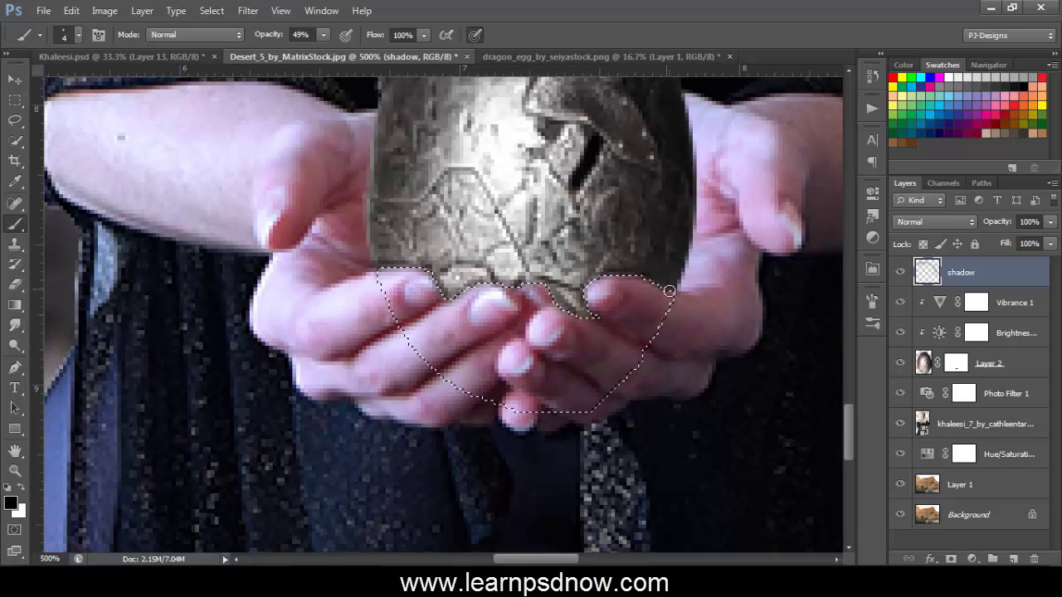
left_click_drag(669, 292, 647, 287)
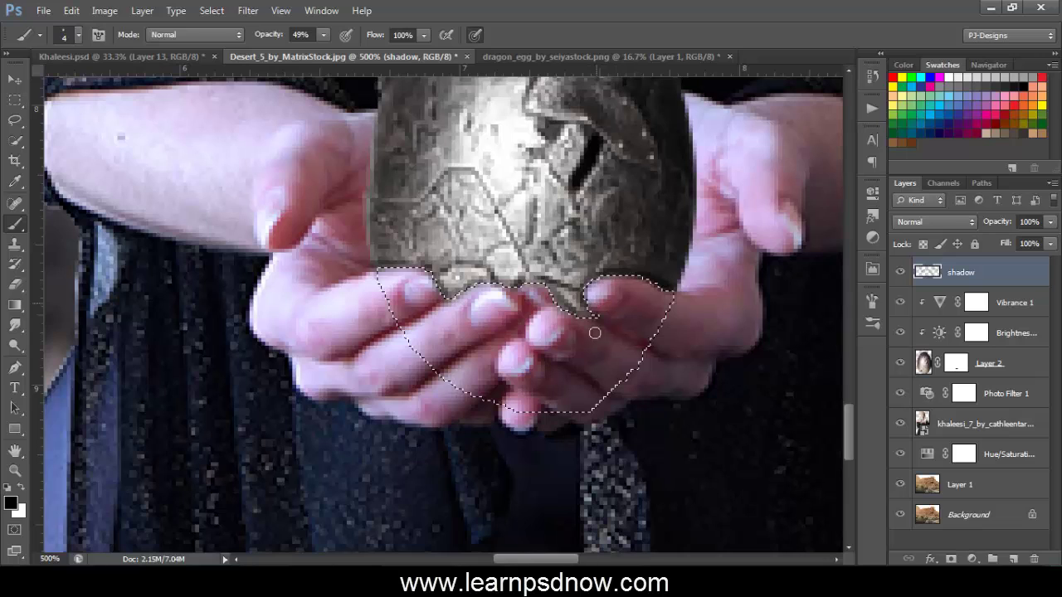
mouse_move(557, 303)
left_mouse_down()
mouse_move(515, 287)
mouse_move(446, 292)
mouse_move(404, 271)
mouse_move(441, 292)
mouse_move(510, 290)
mouse_move(578, 319)
mouse_move(601, 280)
mouse_move(664, 291)
left_mouse_up()
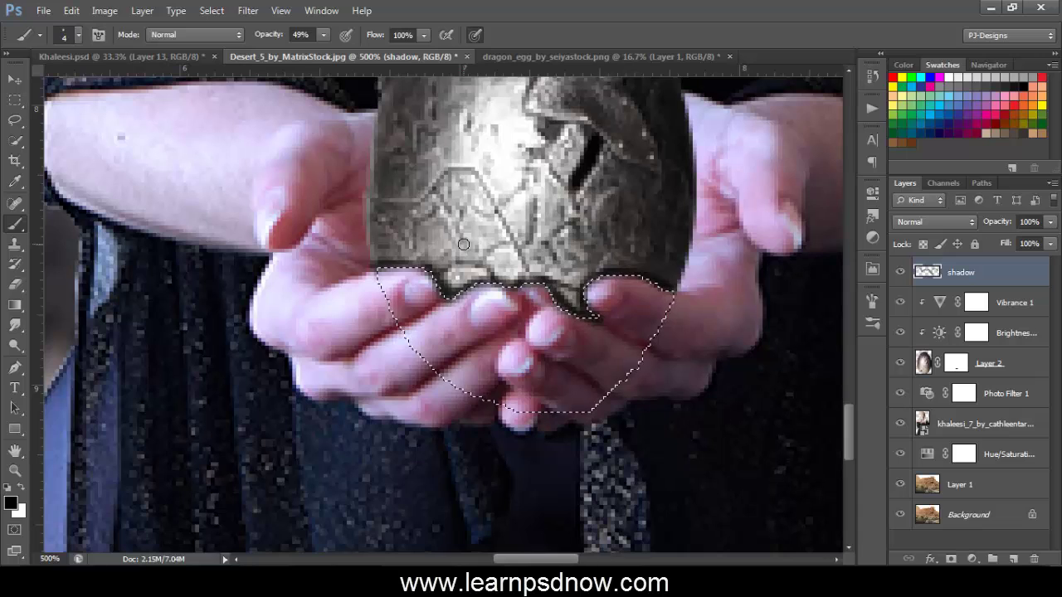
Step: Deselect the egg outline and soften the shadow layer with a 1 px Gaussian Blur
key("ctrl+d")
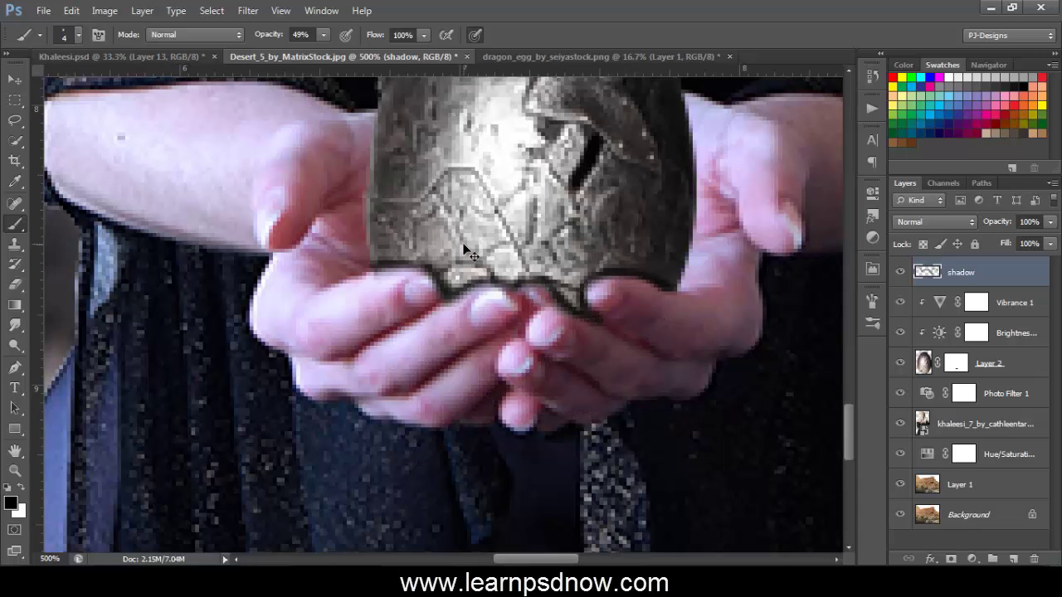
key("ctrl+minus")
key("ctrl+minus")
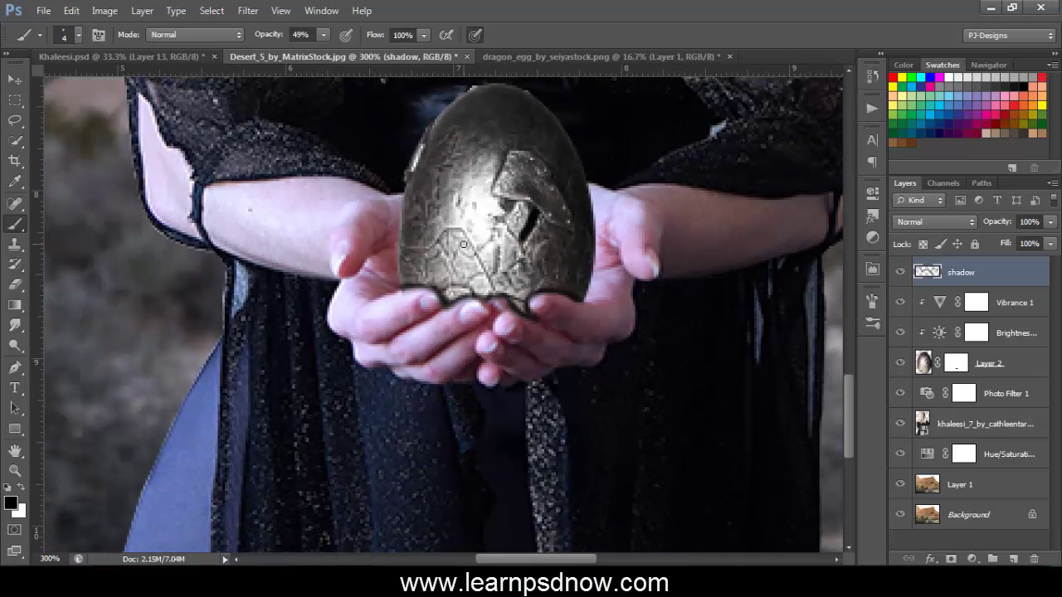
left_click(248, 11)
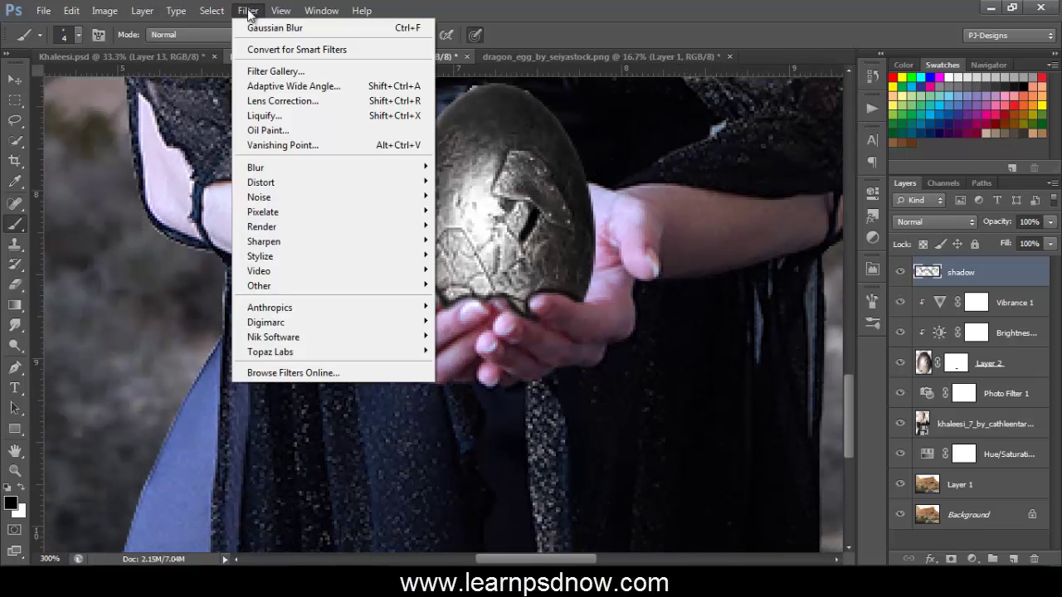
mouse_move(284, 167)
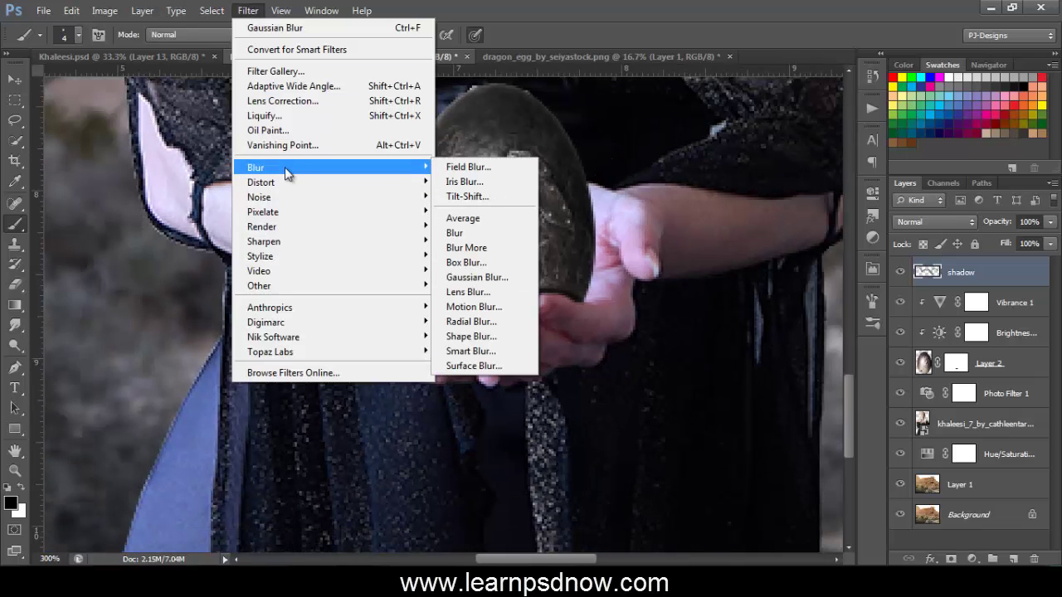
left_click(513, 277)
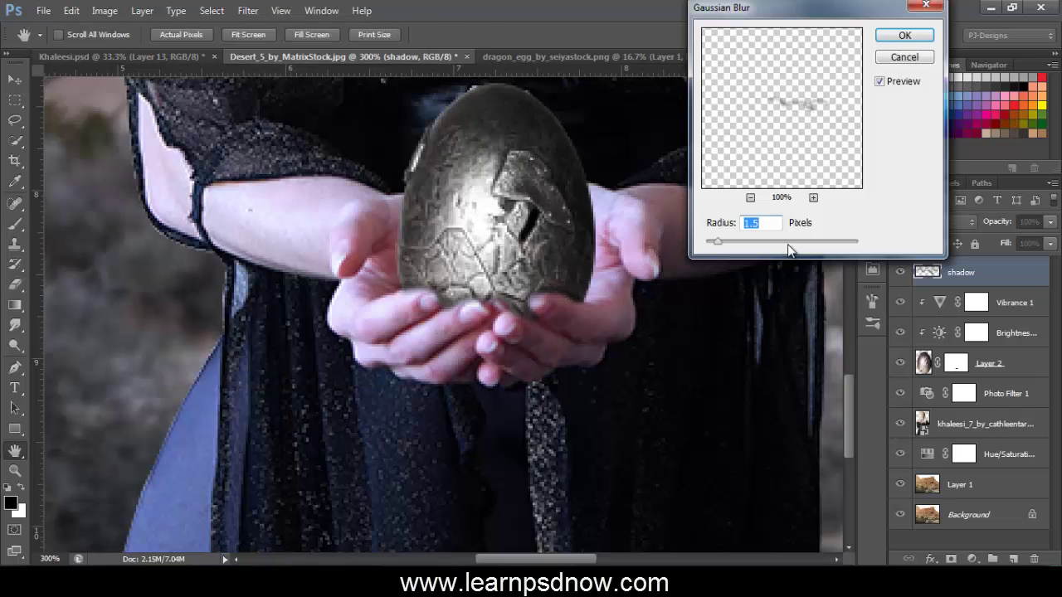
type("1")
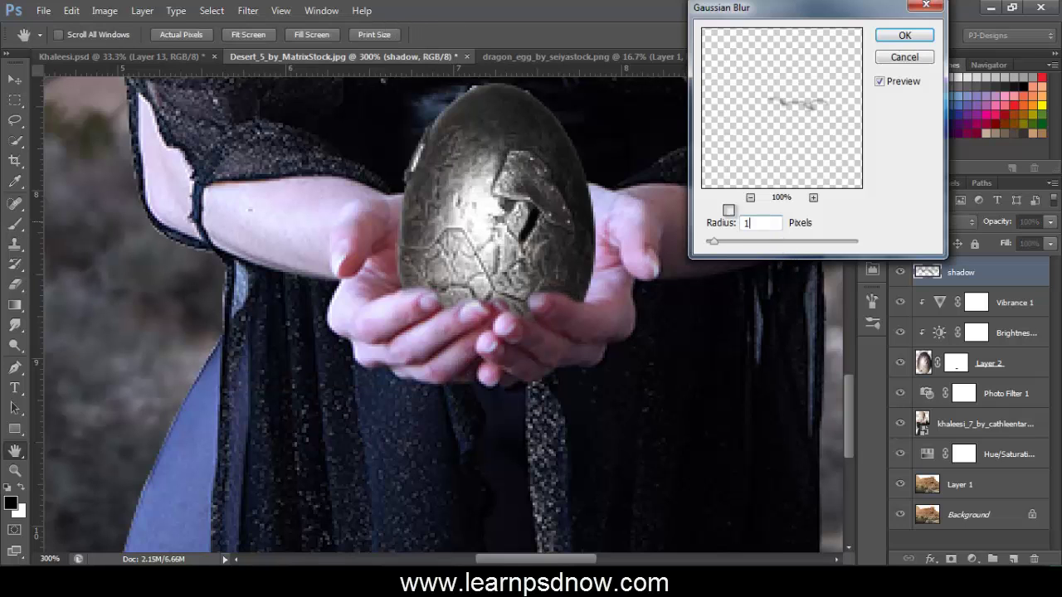
left_click(904, 34)
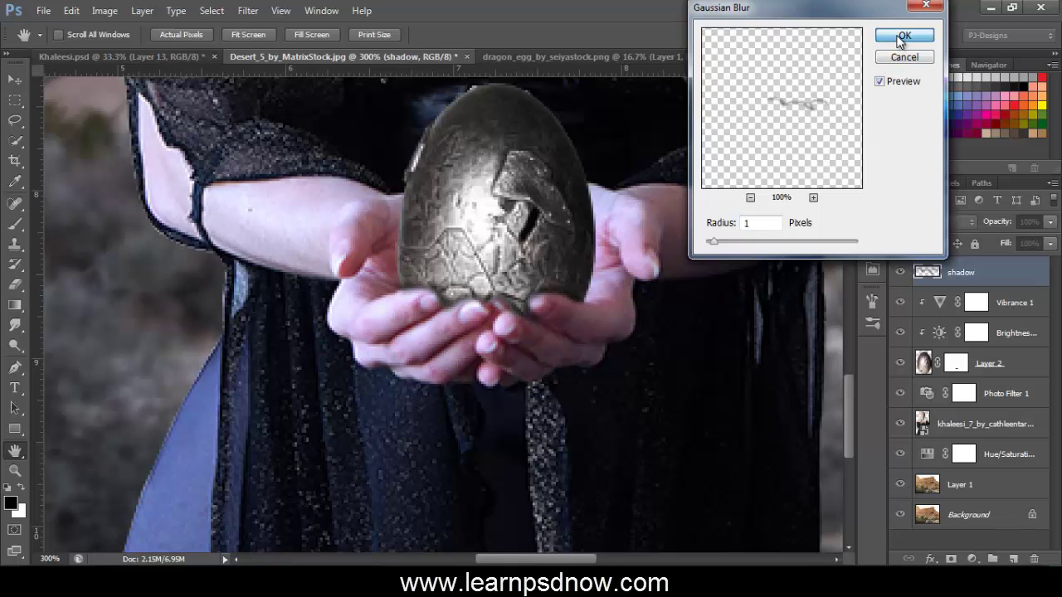
Step: Burn the egg's lower edge on Layer 2 along the fingers, using a 7 px brush on midtones at 16% exposure
scroll(491, 336, "up", 1)
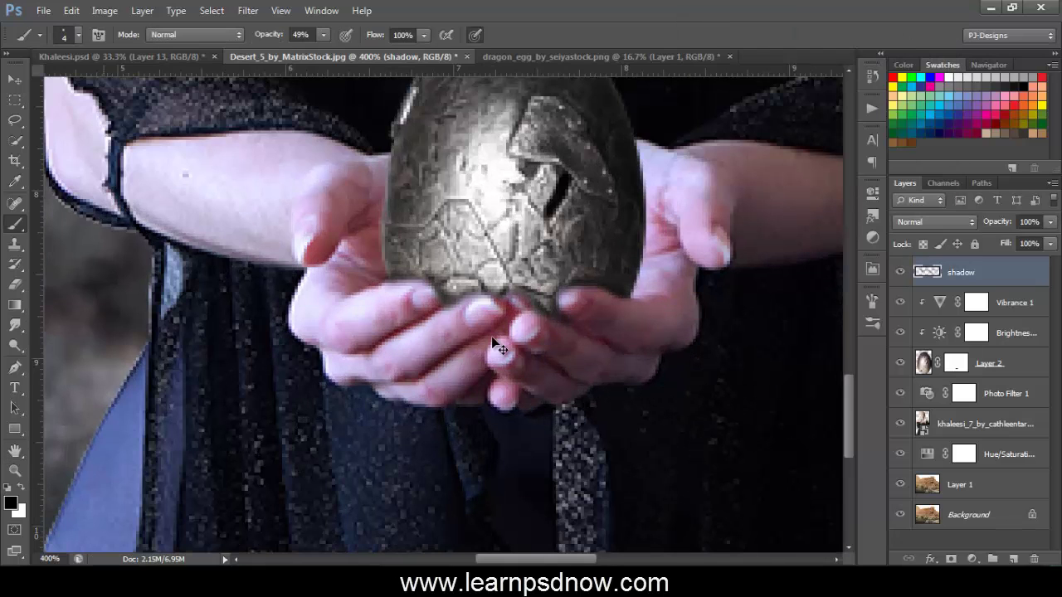
scroll(492, 337, "up", 1)
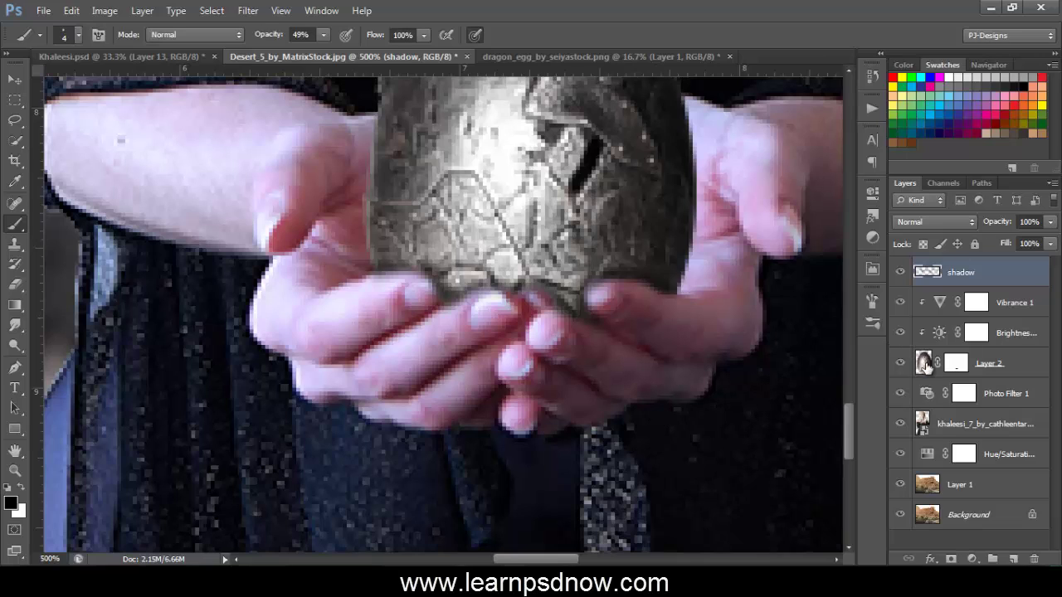
left_click(924, 364)
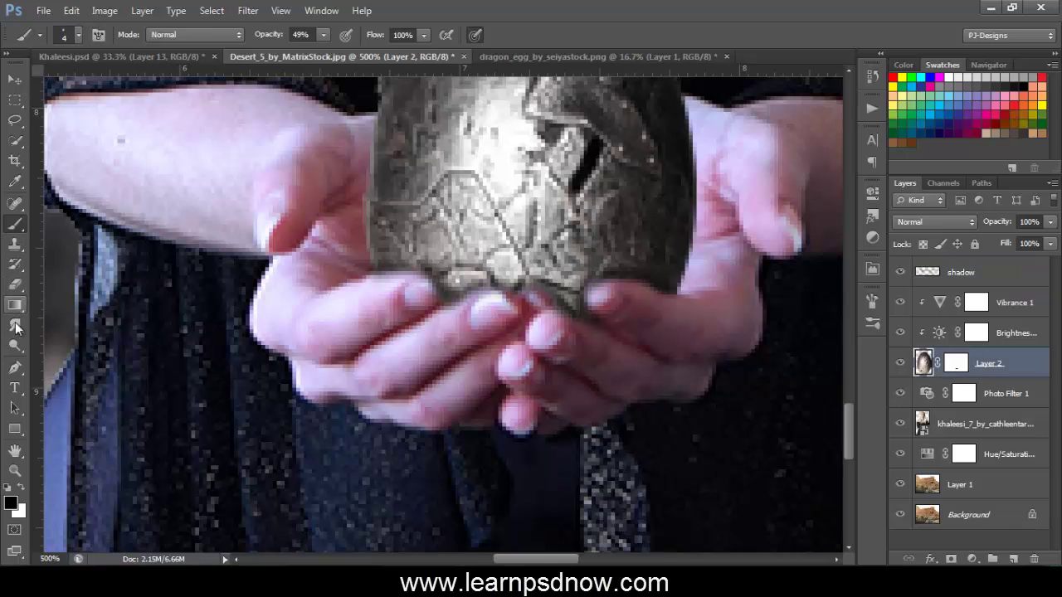
left_click(16, 350)
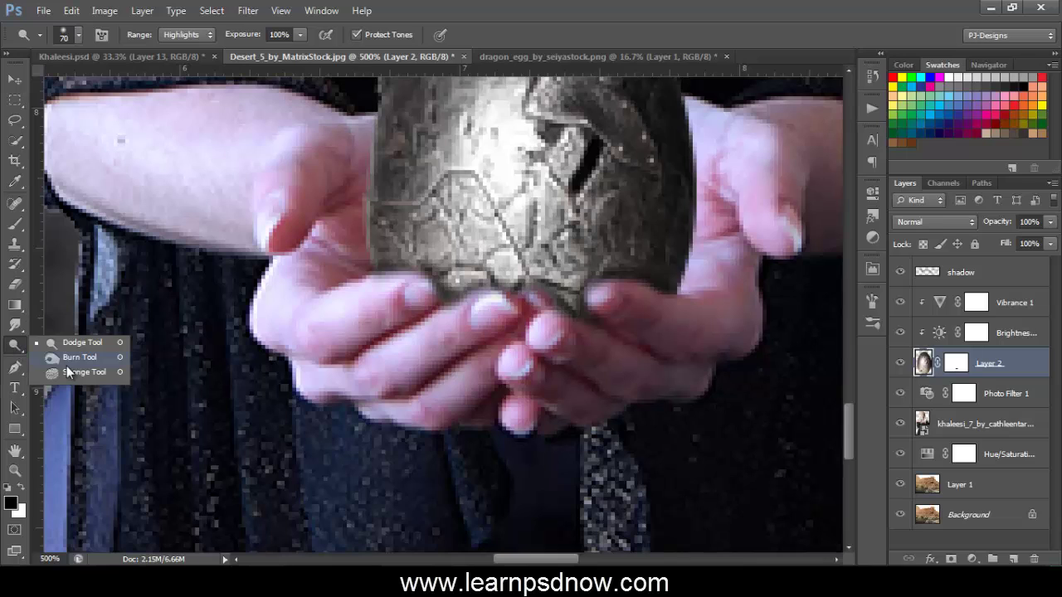
left_click(76, 355)
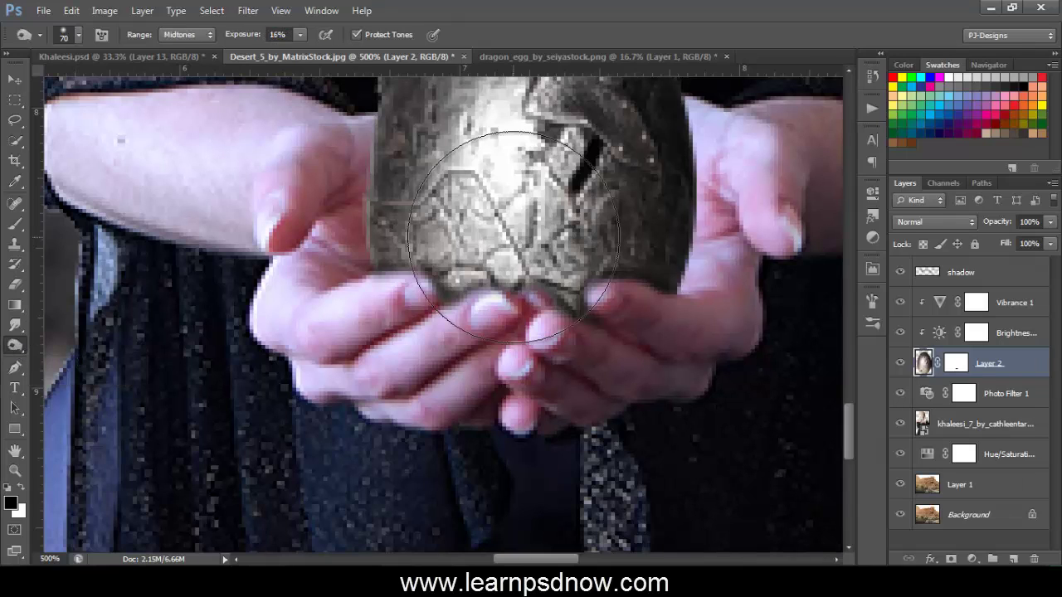
key("bracketleft")
key("bracketleft")
key("bracketleft")
key("bracketleft")
key("bracketleft")
key("bracketleft")
key("bracketleft")
key("bracketleft")
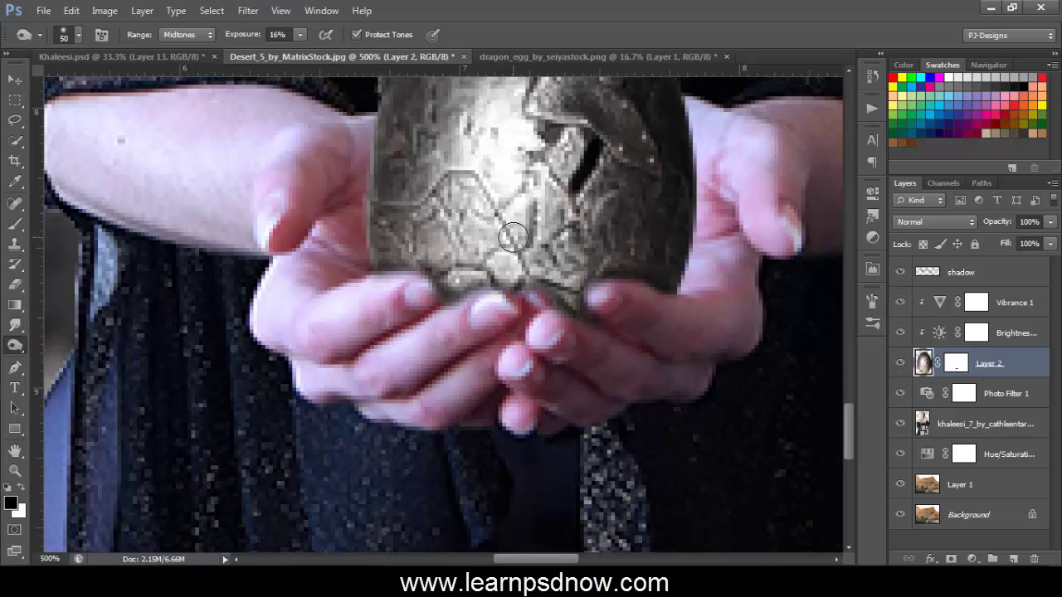
key("ctrl+plus")
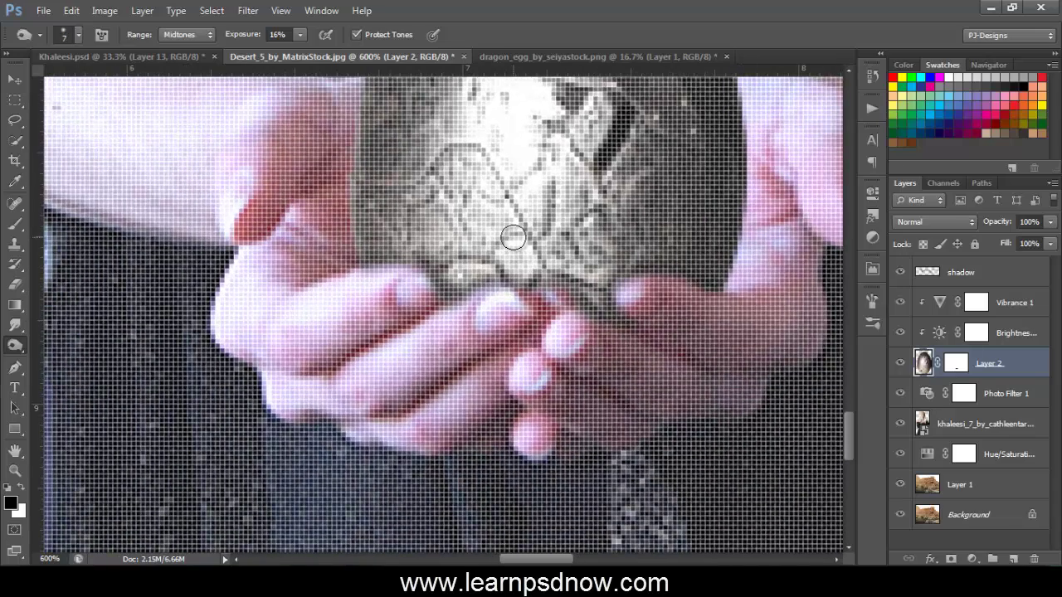
key("ctrl+minus")
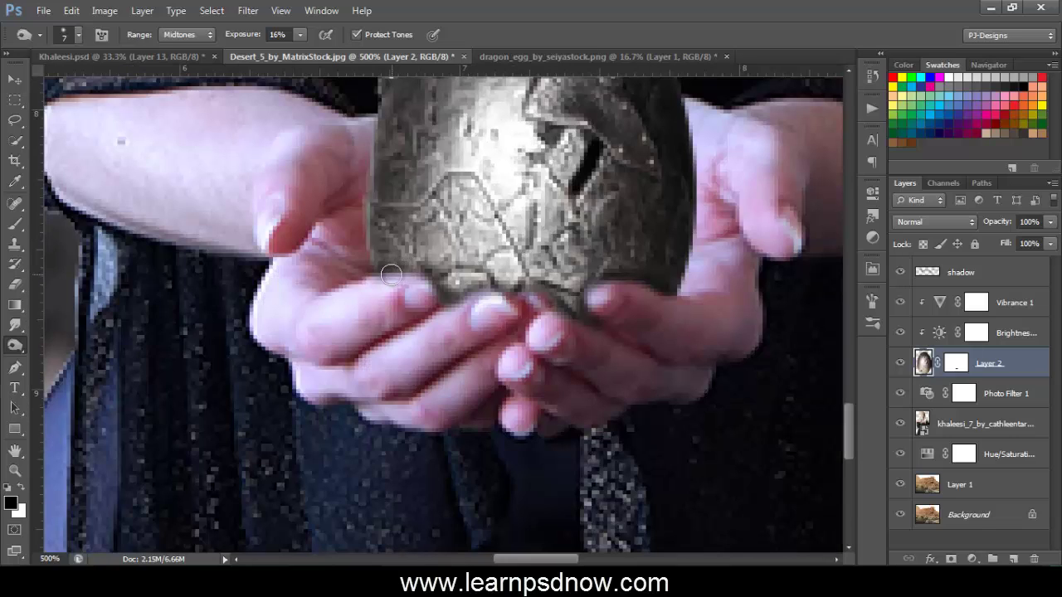
mouse_move(391, 275)
left_mouse_down()
mouse_move(438, 299)
mouse_move(385, 281)
mouse_move(416, 283)
mouse_move(443, 307)
mouse_move(515, 305)
mouse_move(473, 313)
mouse_move(540, 293)
mouse_move(528, 298)
mouse_move(561, 315)
left_mouse_up()
Step: Rasterize the khaleesi layer and burn the fingertips where they meet the egg, using a 4 px brush at 16% exposure
key("bracketleft")
key("bracketleft")
key("bracketleft")
left_click(941, 426)
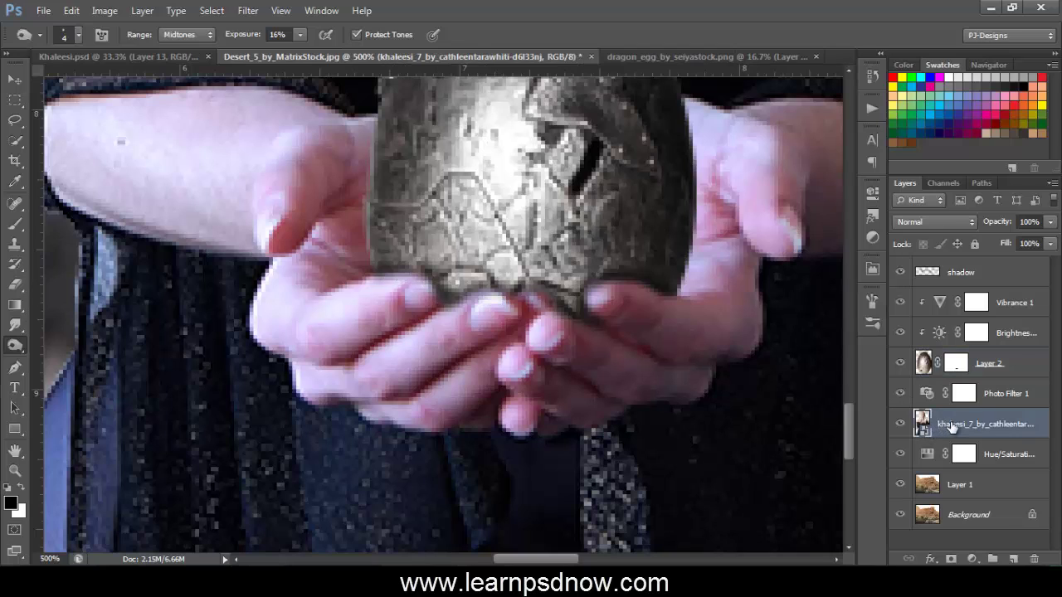
right_click(990, 423)
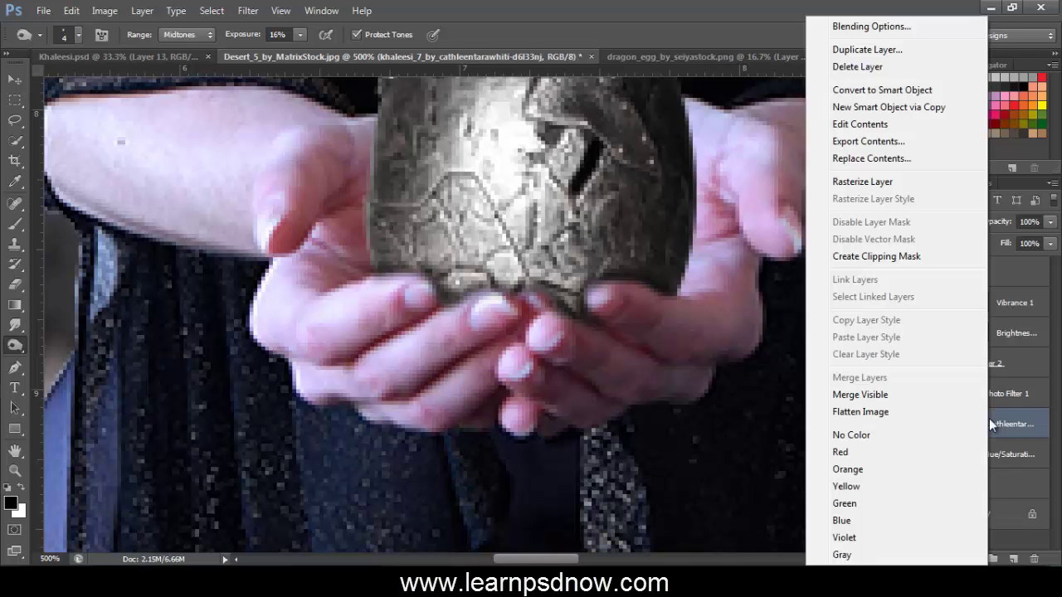
left_click(901, 182)
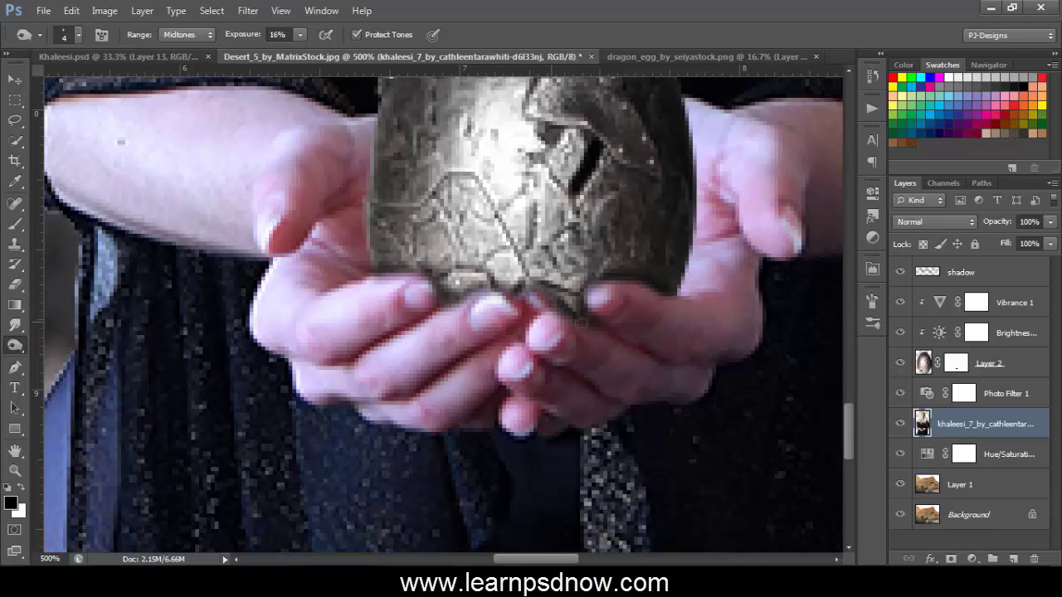
left_click(594, 295)
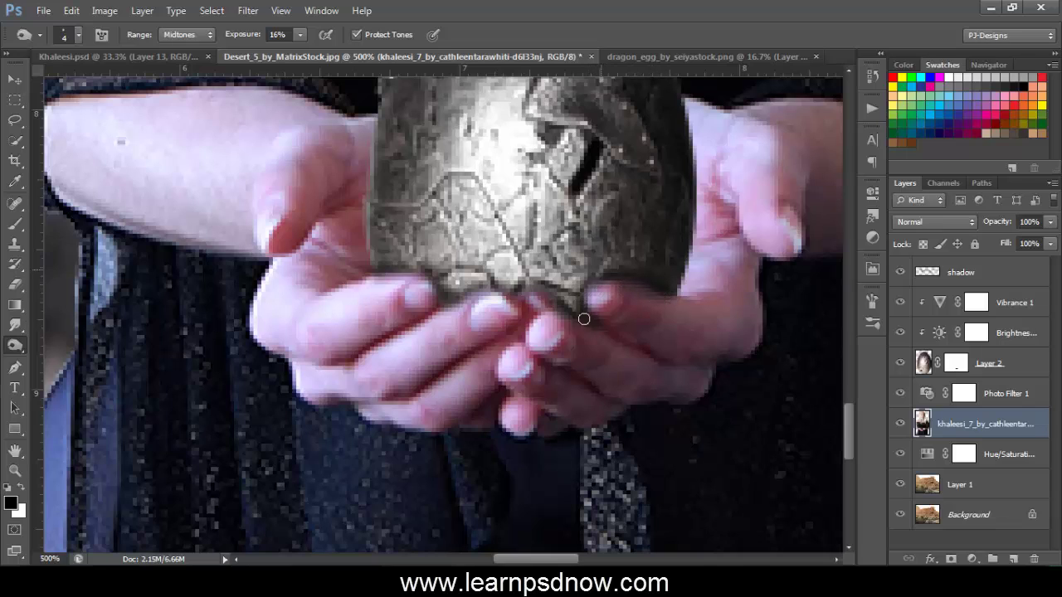
mouse_move(460, 300)
left_mouse_down()
mouse_move(404, 276)
mouse_move(418, 269)
mouse_move(376, 275)
mouse_move(416, 277)
mouse_move(379, 277)
mouse_move(429, 300)
mouse_move(553, 313)
mouse_move(592, 336)
mouse_move(611, 286)
left_mouse_up()
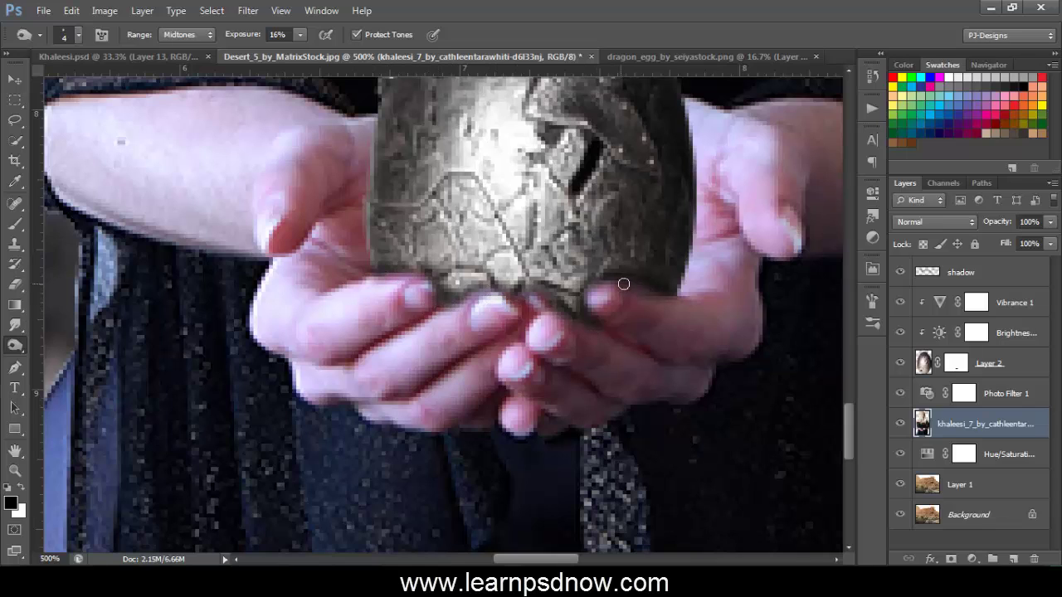
Step: Lower the shadow layer's opacity to 80%
left_click(1000, 270)
left_click(1050, 243)
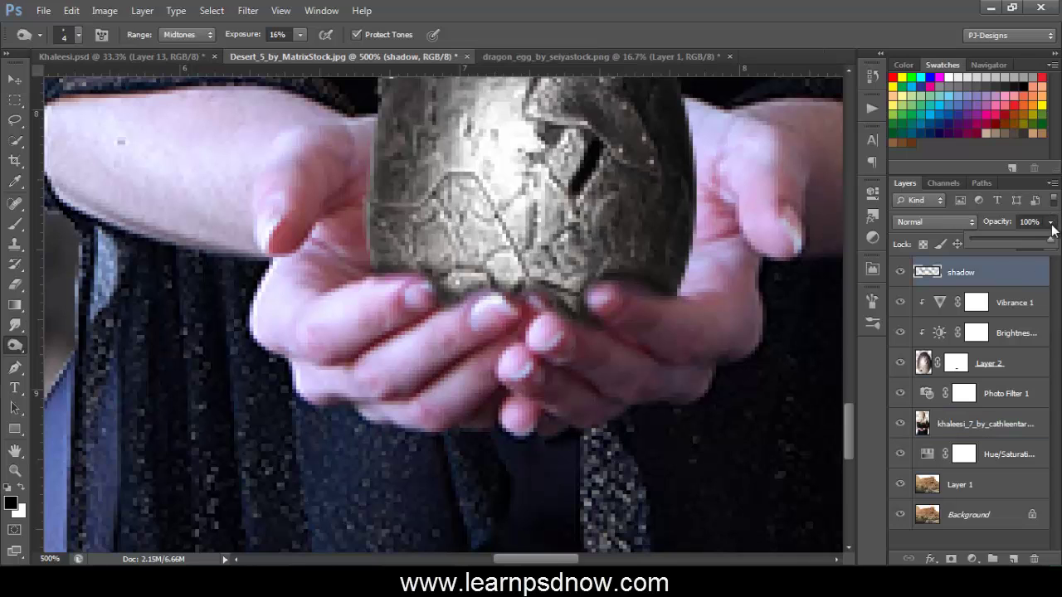
left_click(1034, 241)
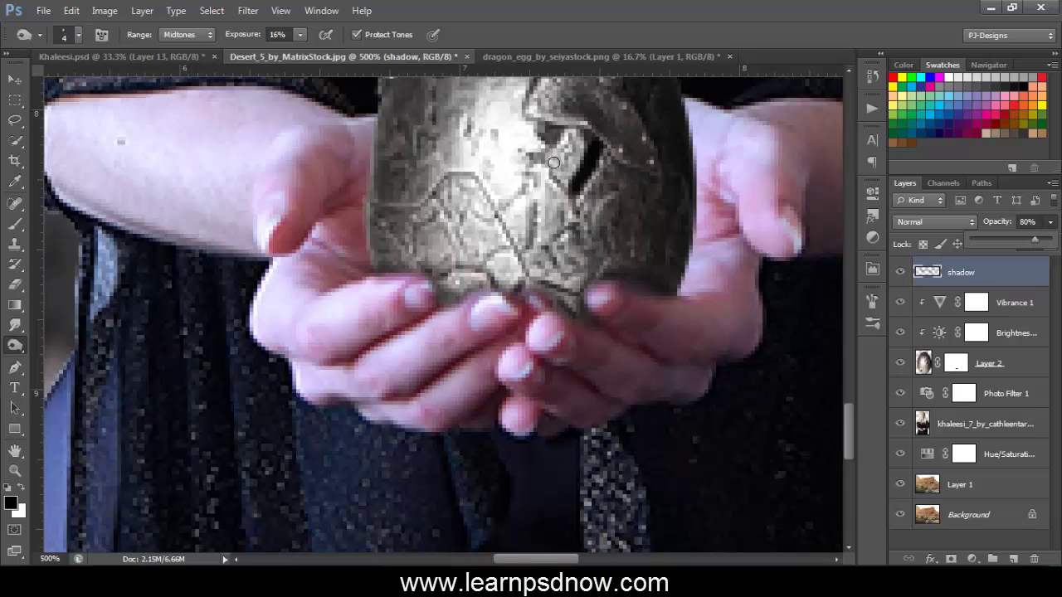
Step: Add a new layer above the Hue/Saturation adjustment and fill it with the Clouds render filter
left_click(18, 80)
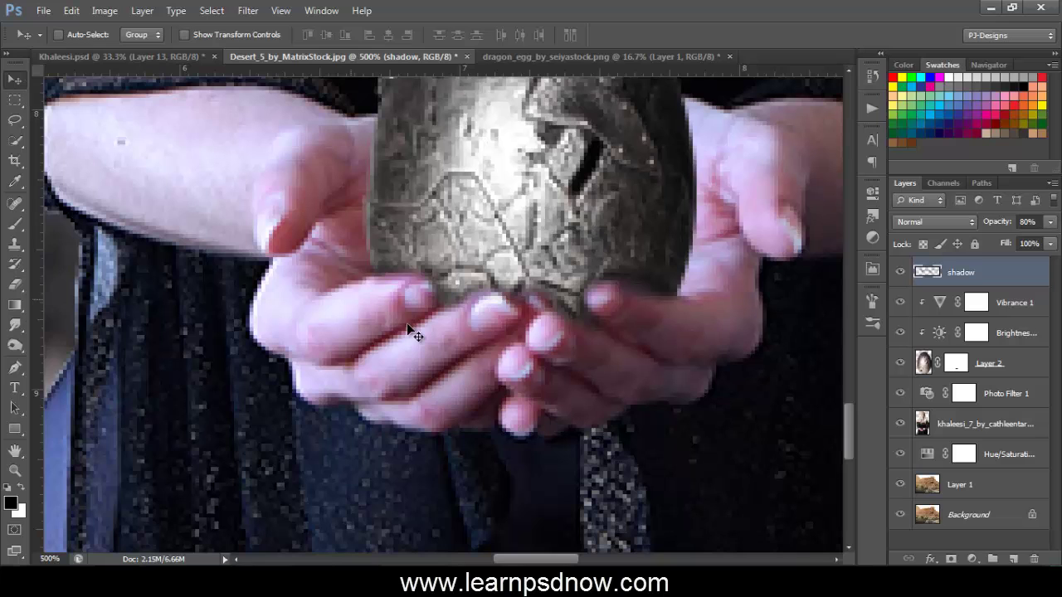
key("ctrl+0")
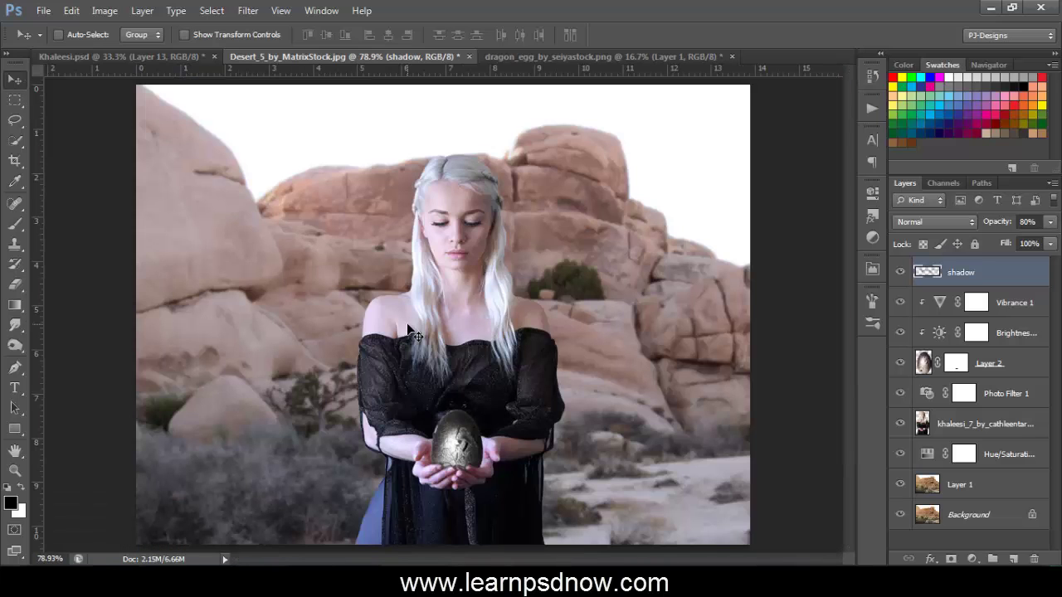
left_click(996, 458)
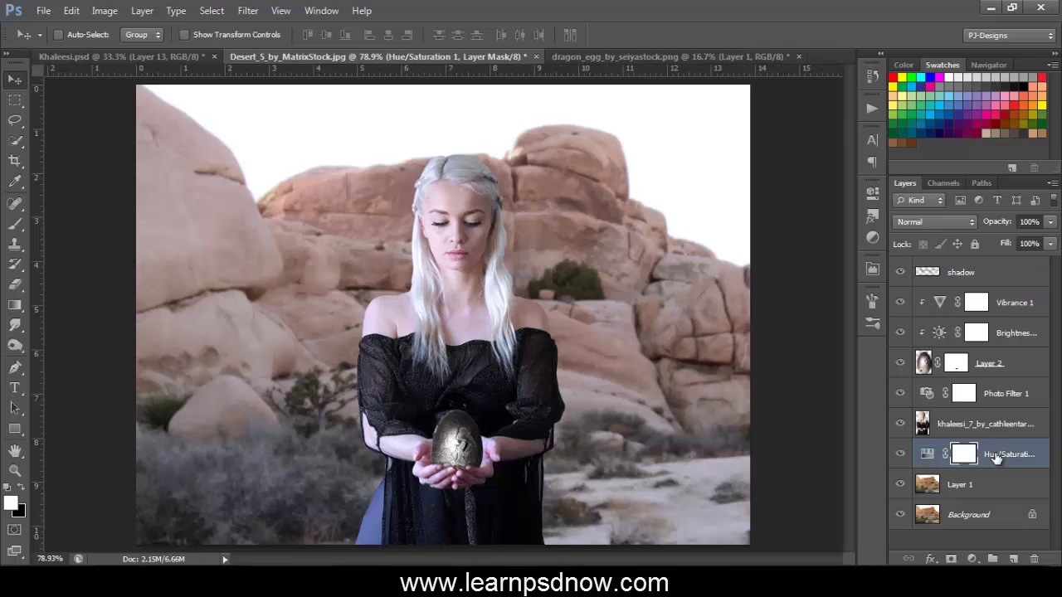
left_click(1013, 559)
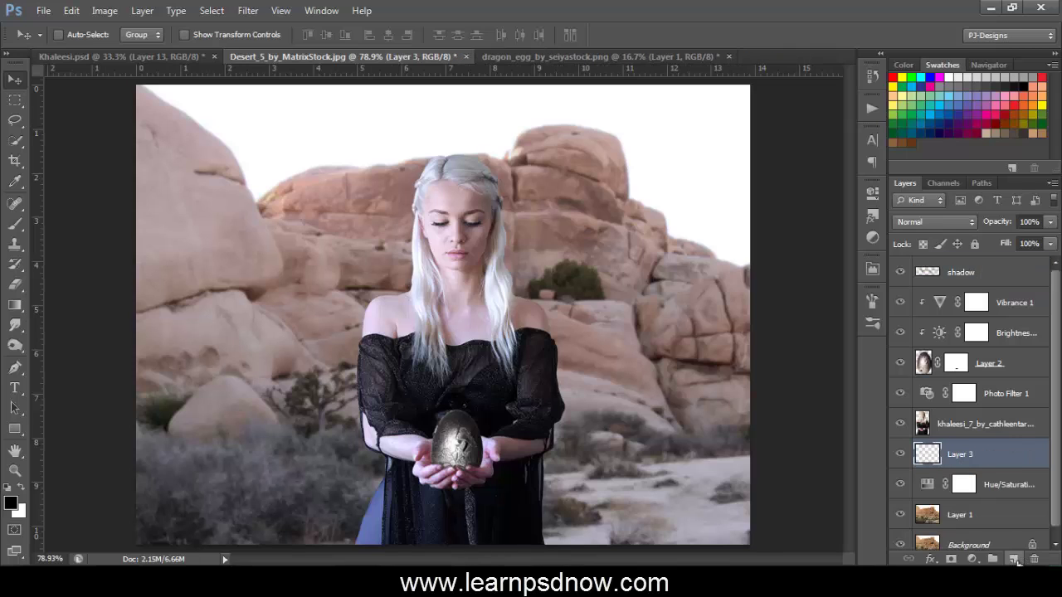
left_click(248, 11)
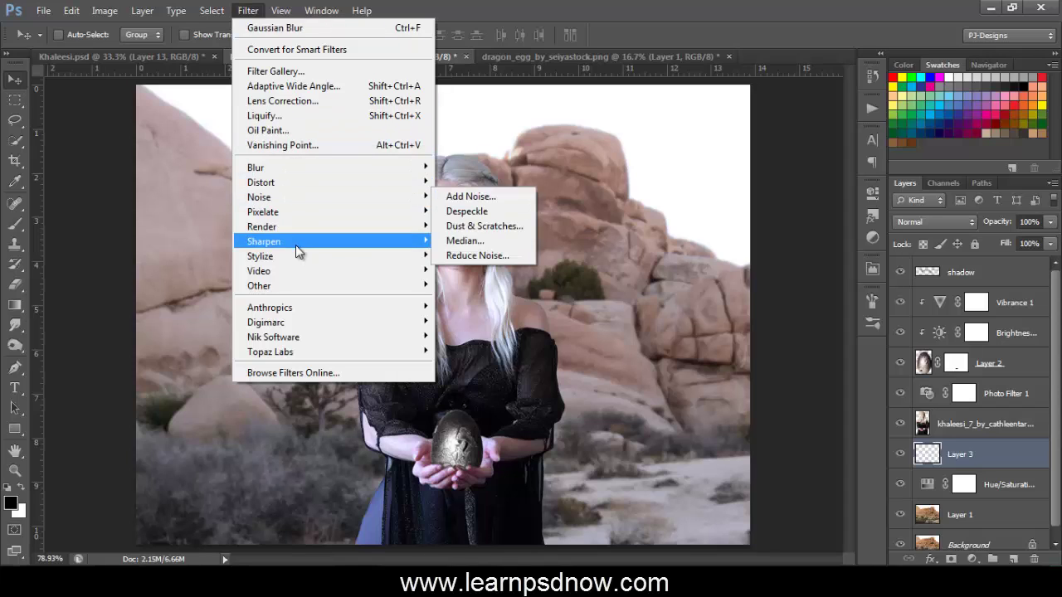
mouse_move(314, 232)
left_click(467, 226)
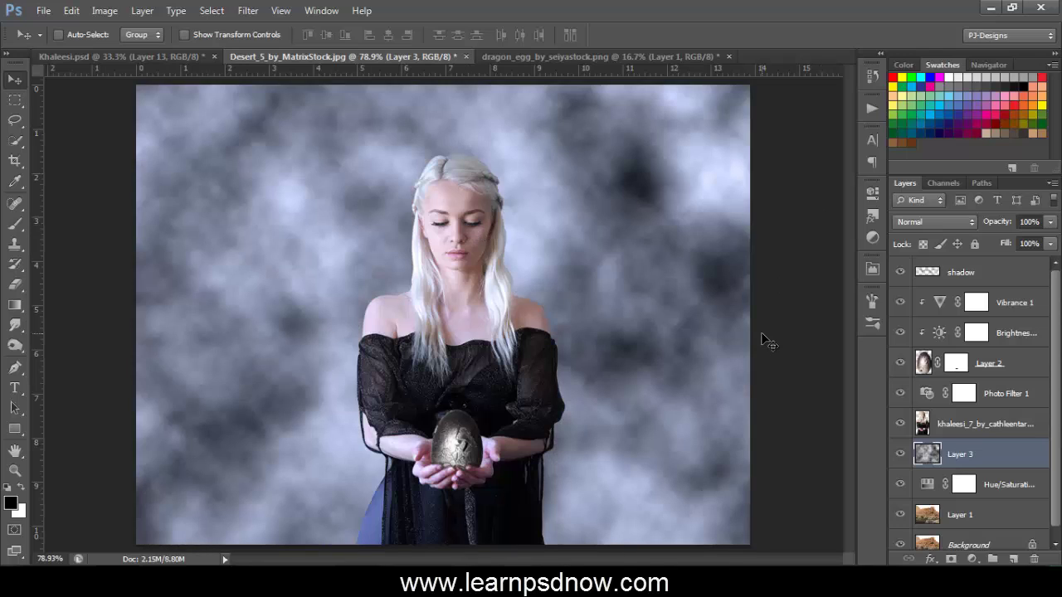
Step: Blend the clouds layer into the desert background with Soft Light mode at 75% opacity
left_click(915, 224)
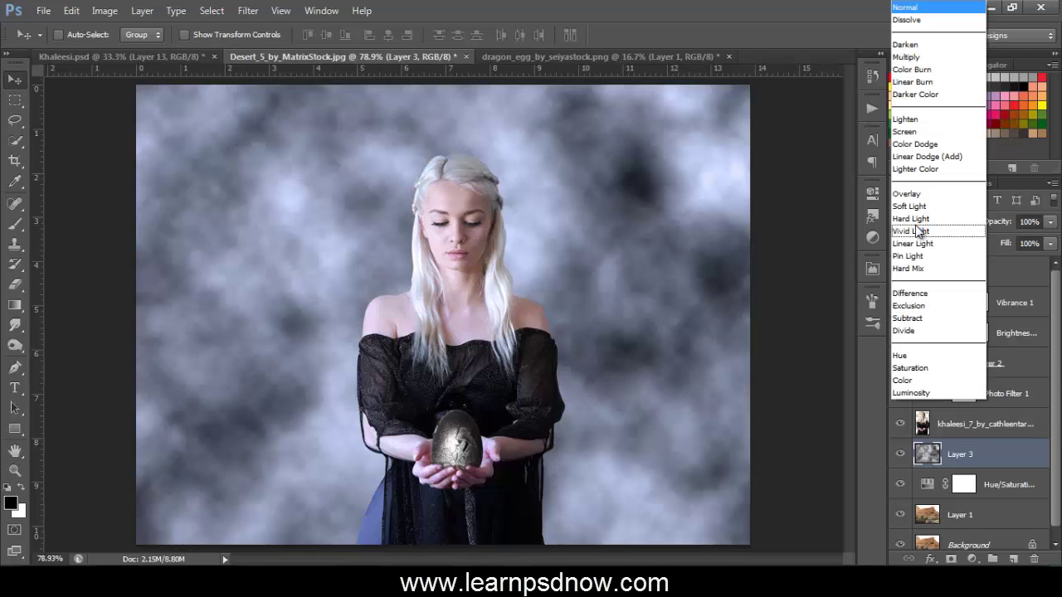
left_click(913, 205)
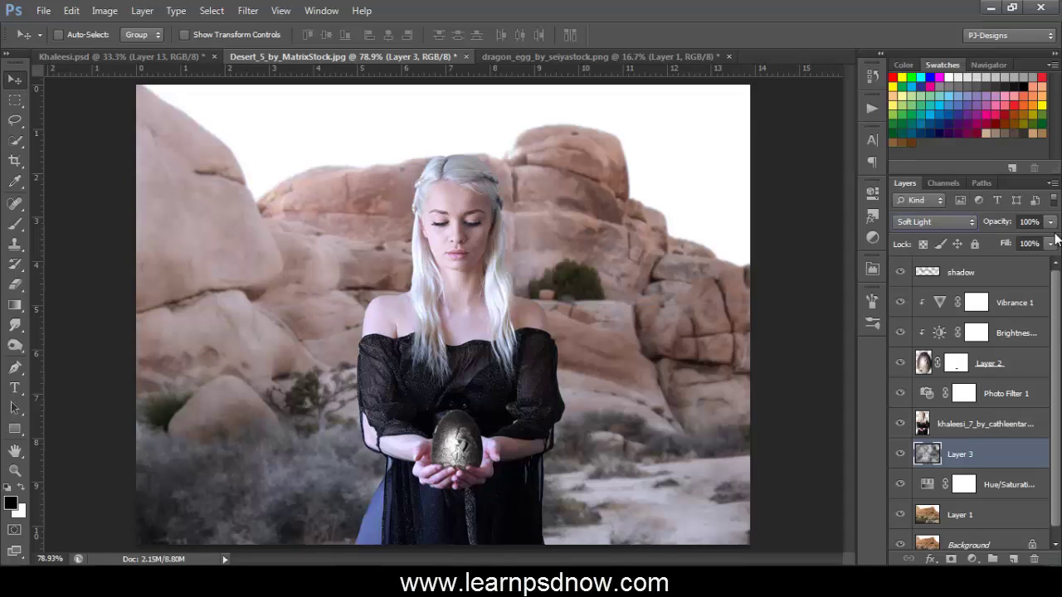
left_click_drag(1050, 221, 1033, 244)
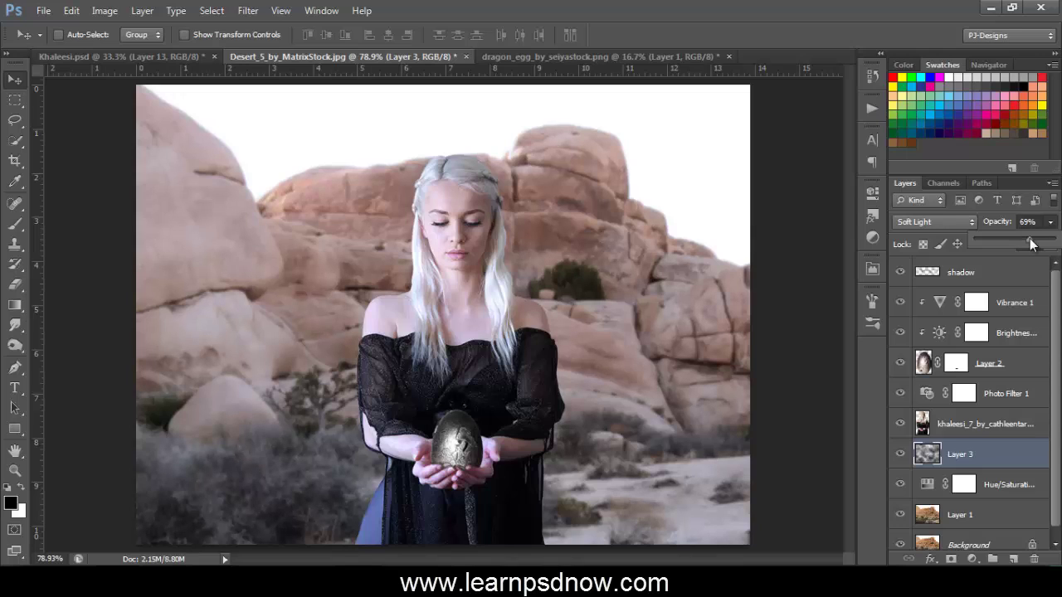
left_click_drag(1029, 238, 1034, 242)
left_click(479, 519)
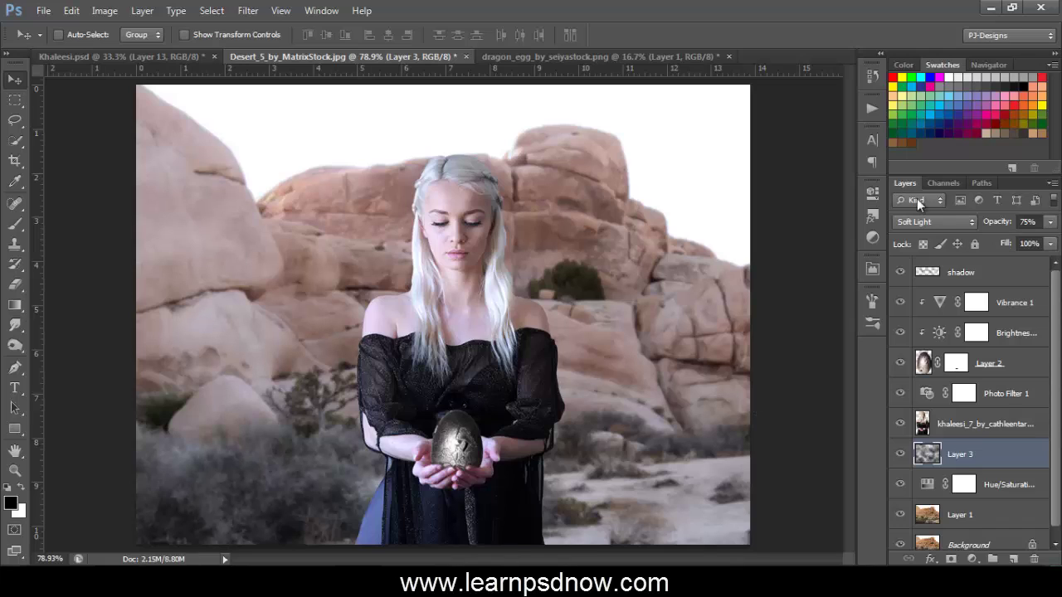
Step: Add a new layer above the shadow layer and draw a black-to-transparent linear gradient across it from the image's right edge to its left edge
key("shift+alt+n")
left_click(1009, 282)
left_click(1013, 558)
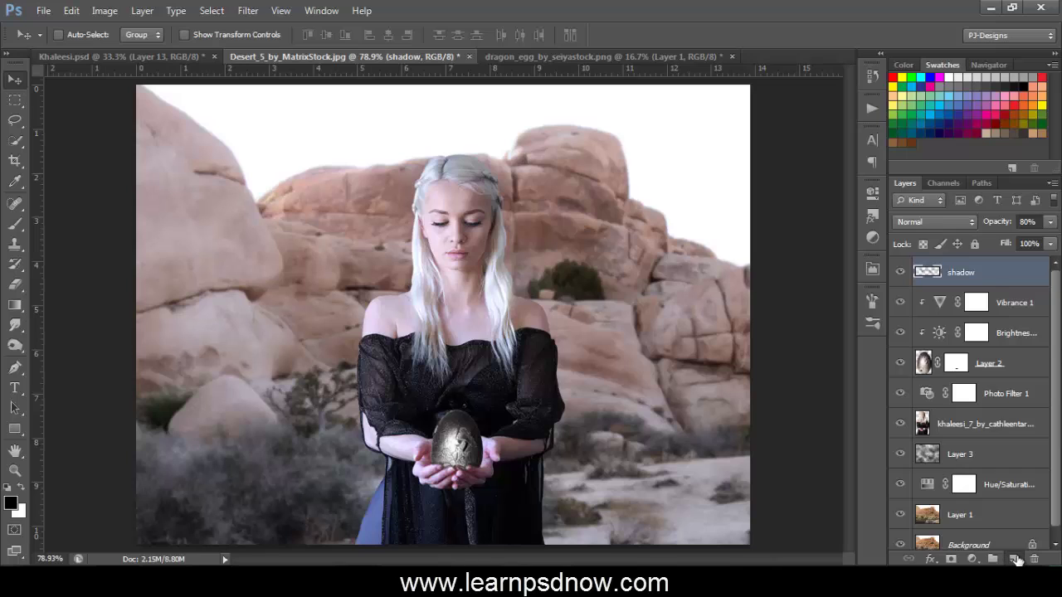
left_click(15, 305)
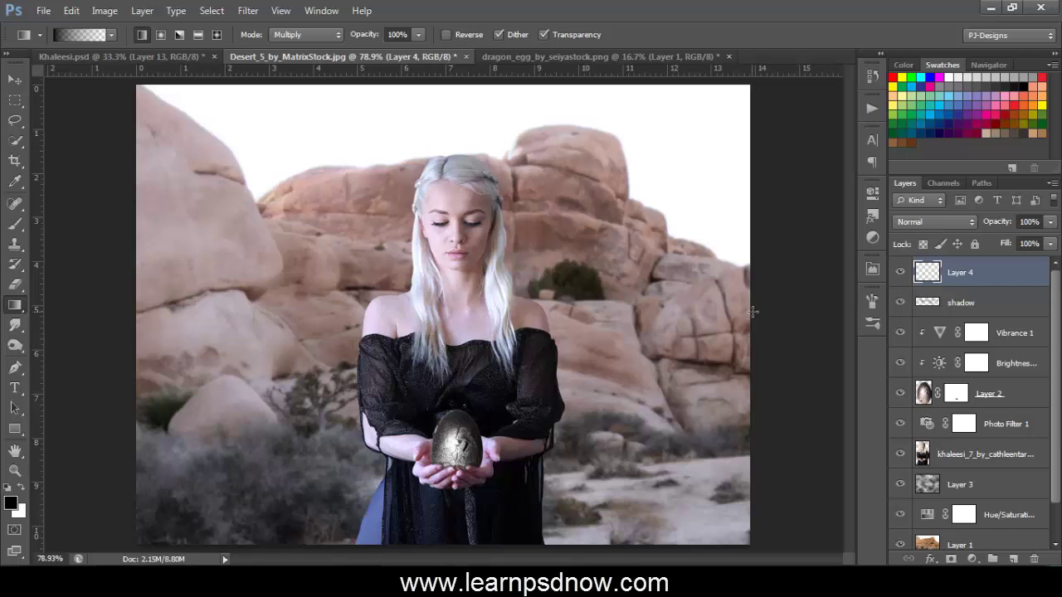
left_click_drag(753, 321, 135, 321)
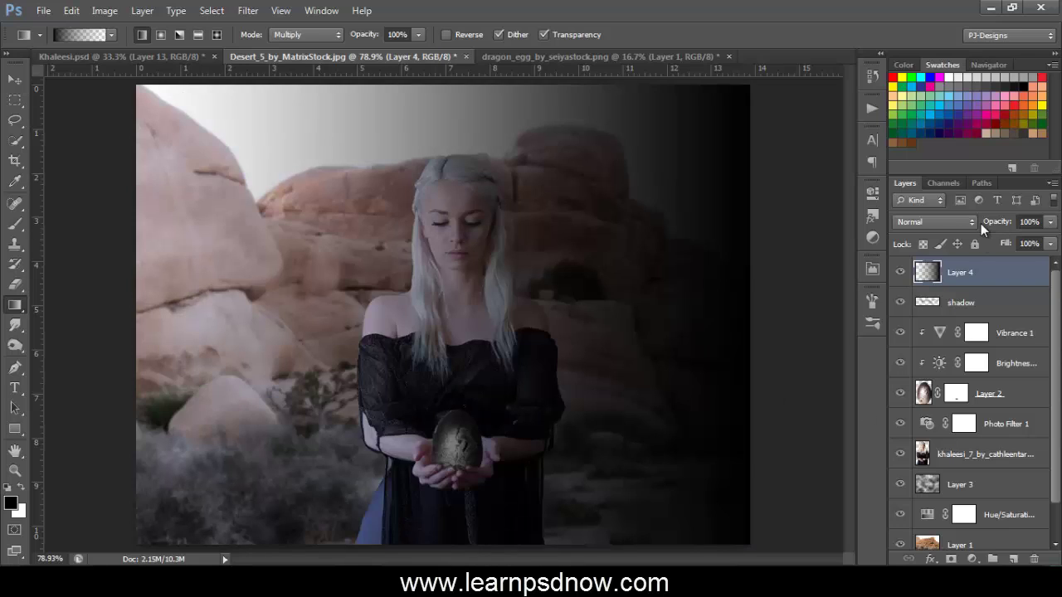
Step: Blend the black gradient layer into the image with Soft Light mode at 49% opacity
left_click(959, 226)
left_click(950, 209)
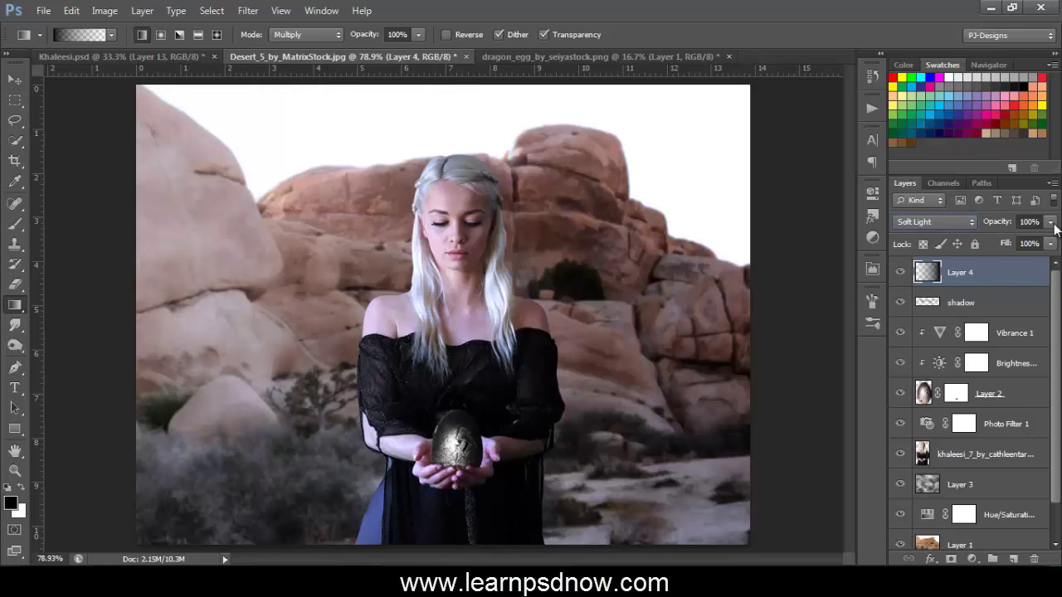
left_click(1050, 222)
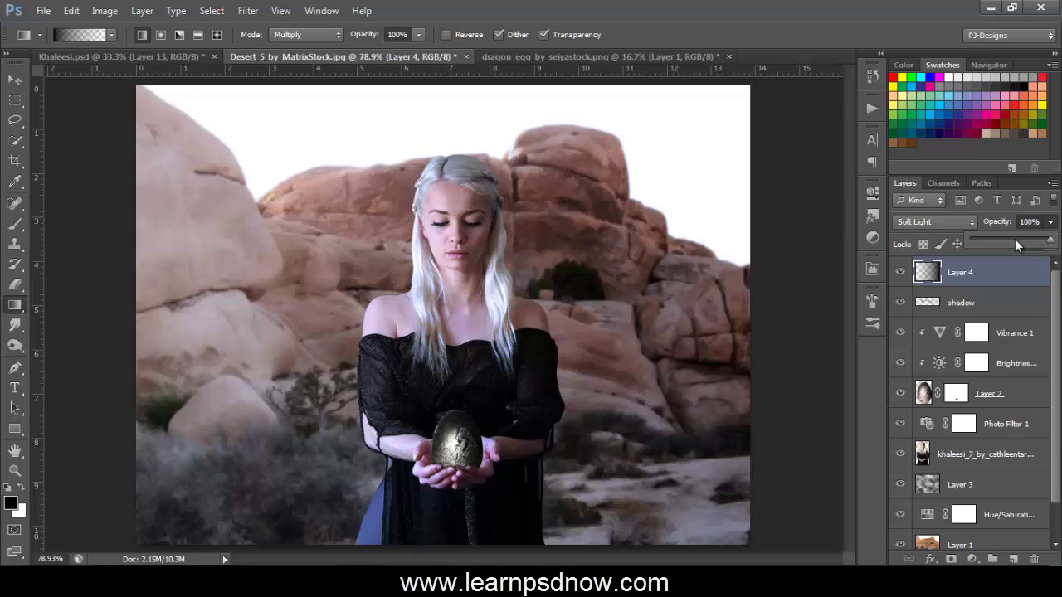
left_click(1015, 239)
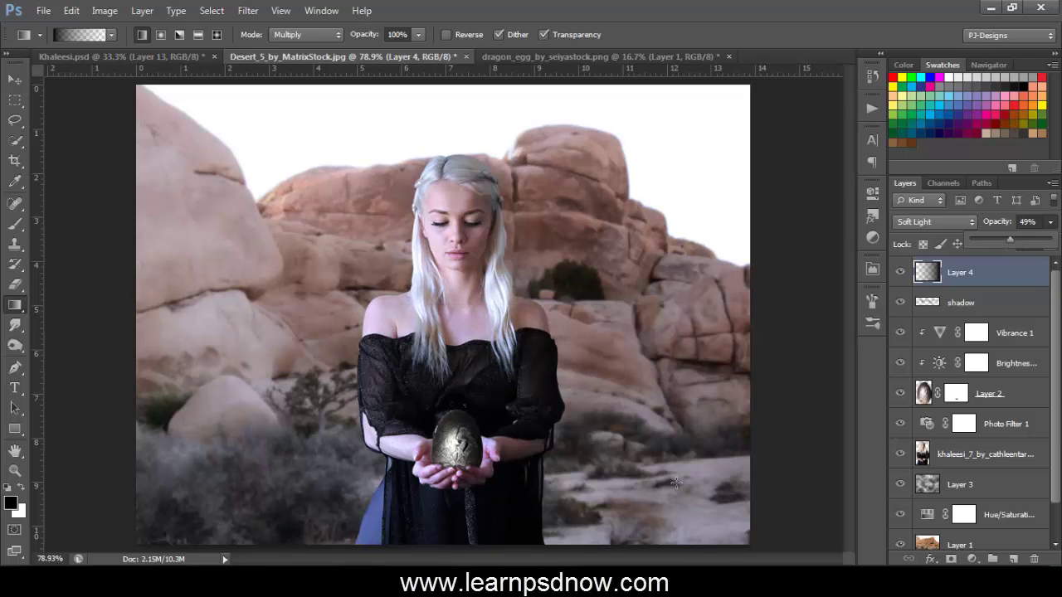
left_click(591, 7)
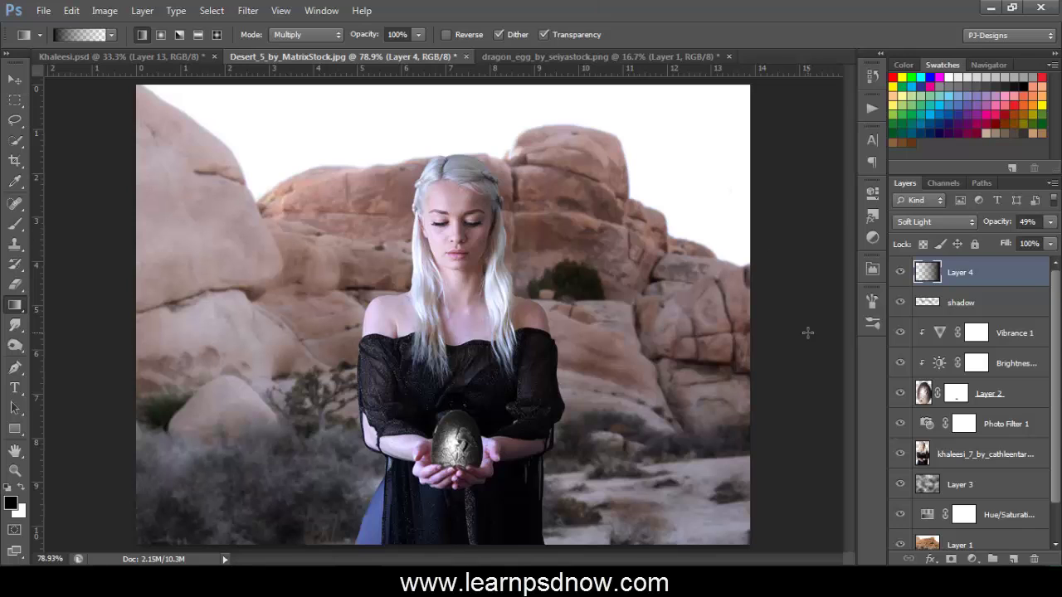
Step: Add a Selective Color adjustment layer on top with the Reds set to Cyan +100% and Magenta +20%
left_click(972, 559)
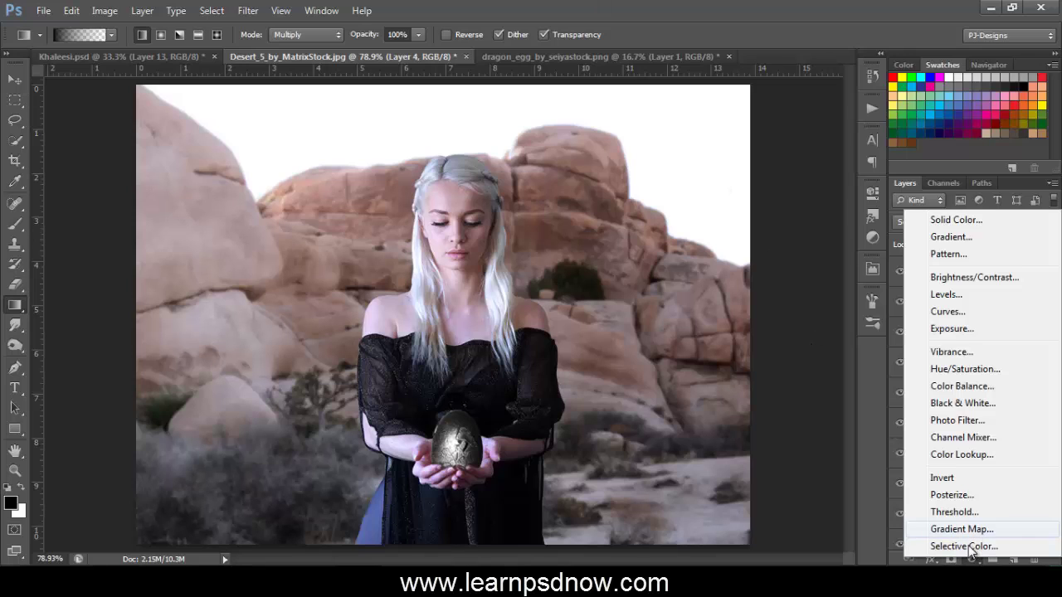
left_click(966, 547)
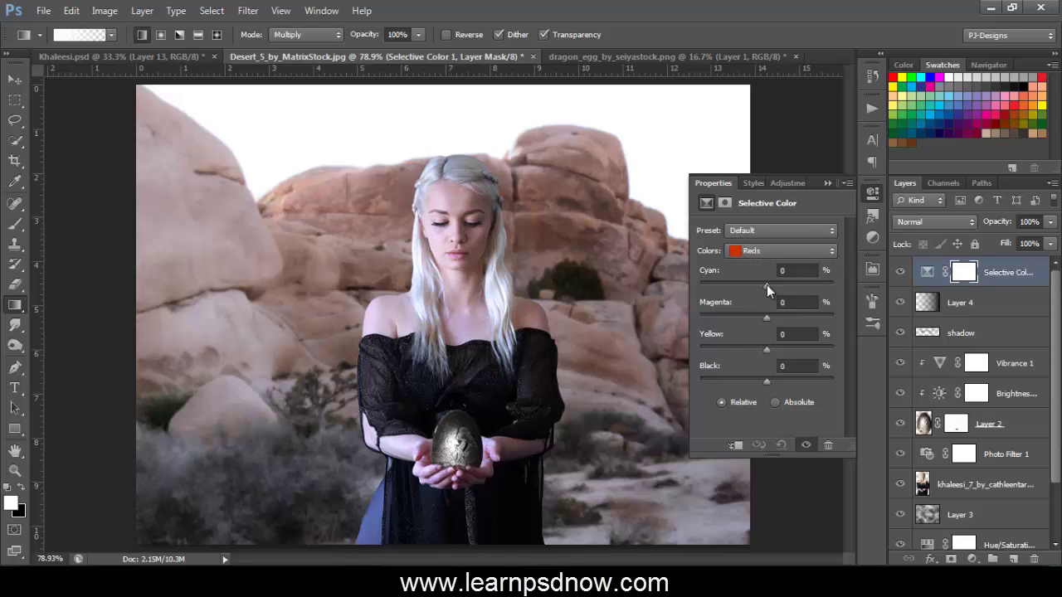
left_click_drag(767, 287, 853, 290)
type("20")
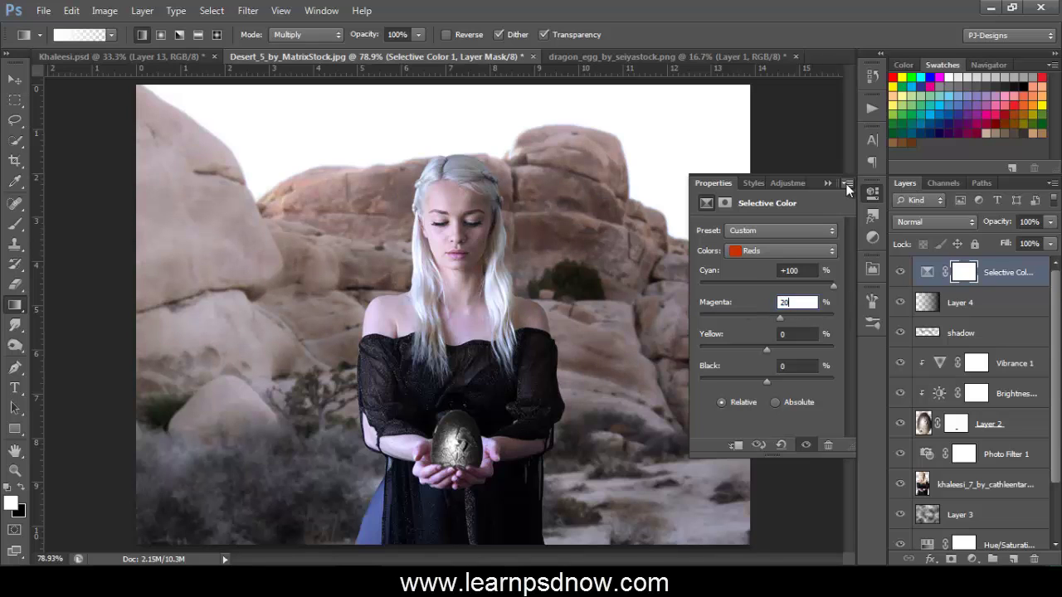
left_click(828, 183)
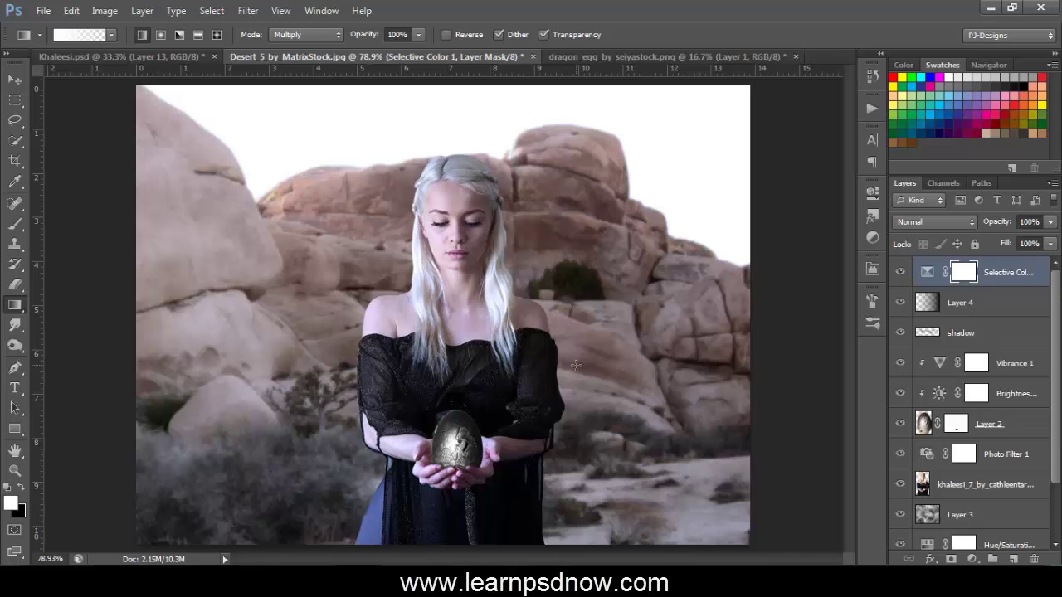
Step: Place the Zombie_Dragon_003 image from the tutorial folder, scaled to about 11.85%, in the sky area to the left of the woman
key("alt+Tab")
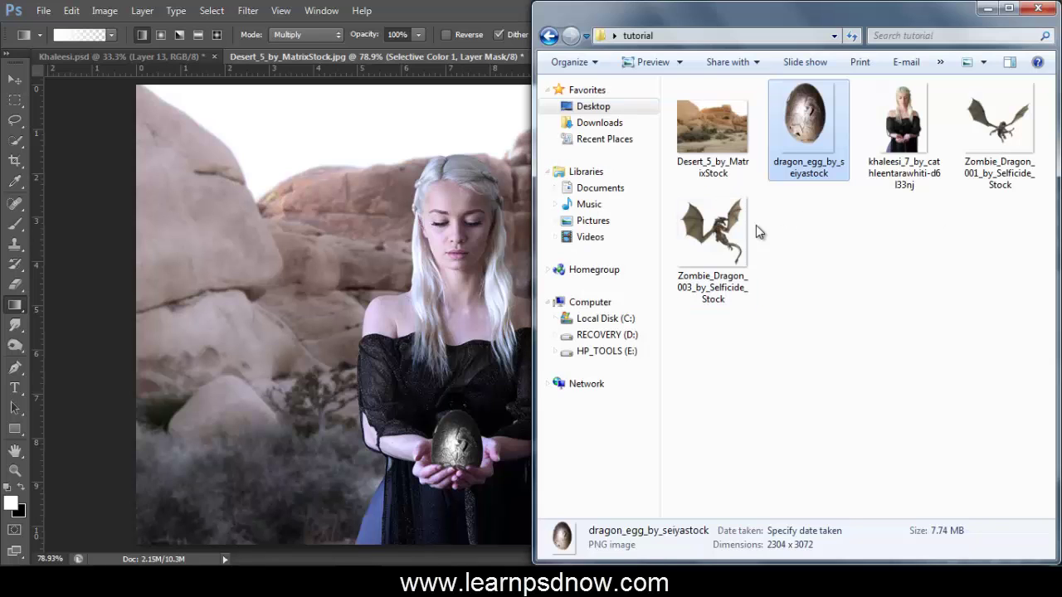
left_click_drag(738, 241, 339, 281)
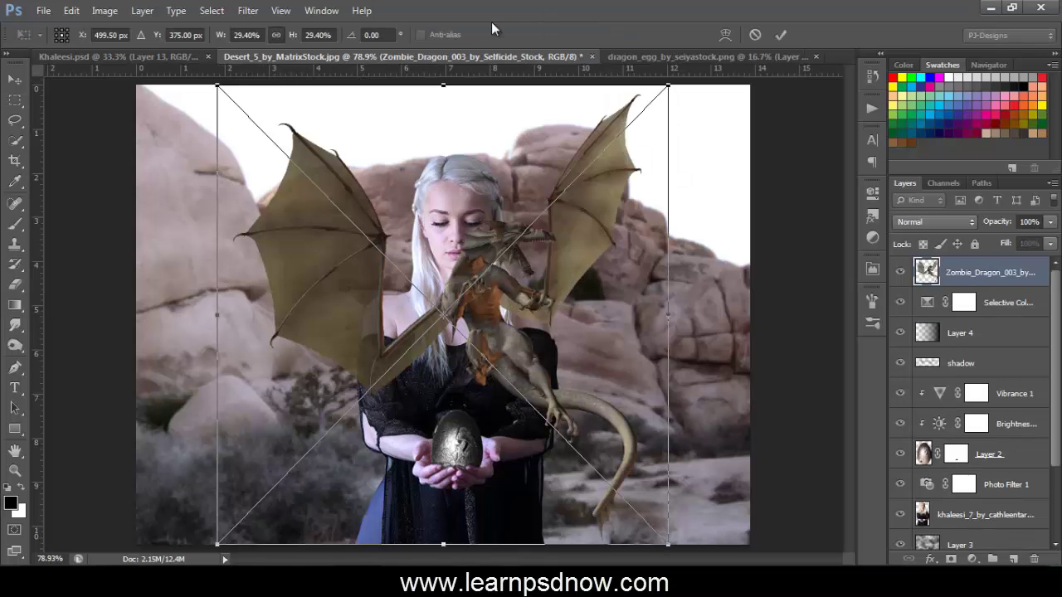
left_click_drag(668, 85, 391, 344)
left_click_drag(367, 467, 319, 213)
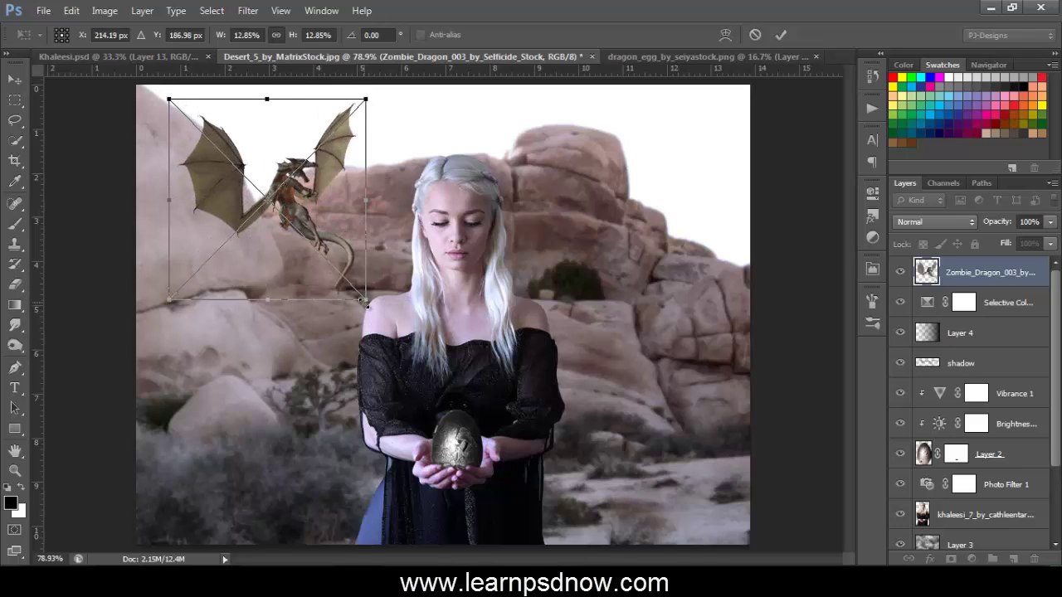
left_click_drag(365, 302, 350, 284)
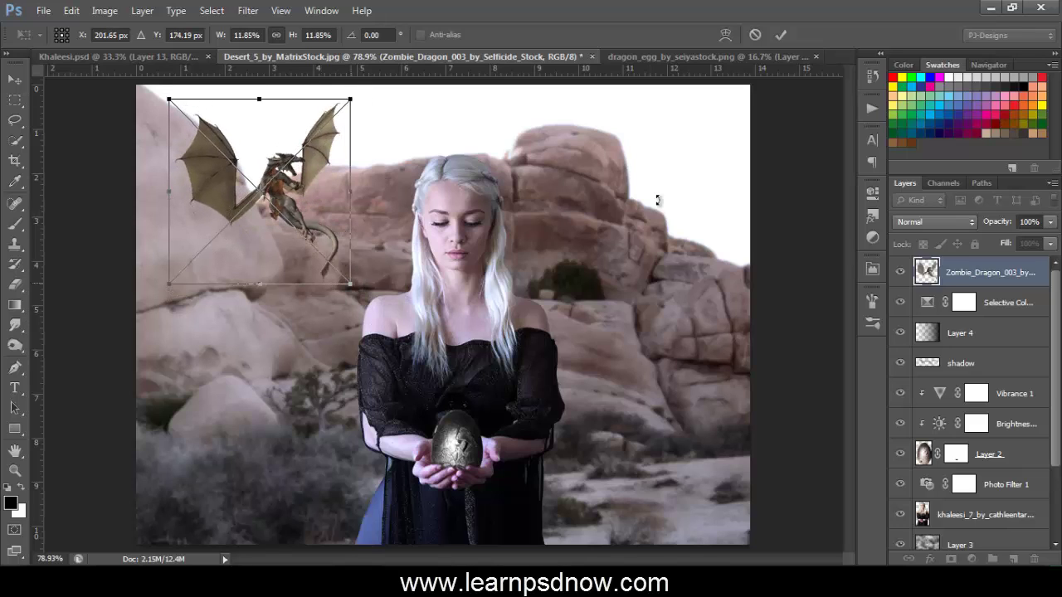
left_click(781, 35)
Step: Move the placed dragon layer down the stack to between Layer 3 and the desert's Hue/Saturation adjustment
key("g")
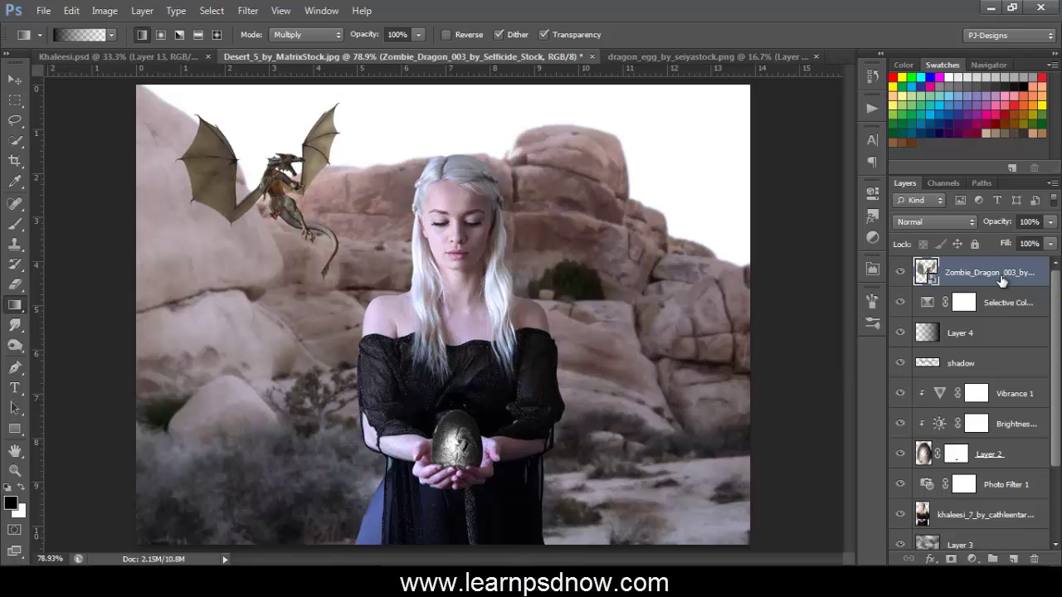
scroll(1059, 355, "down", 1)
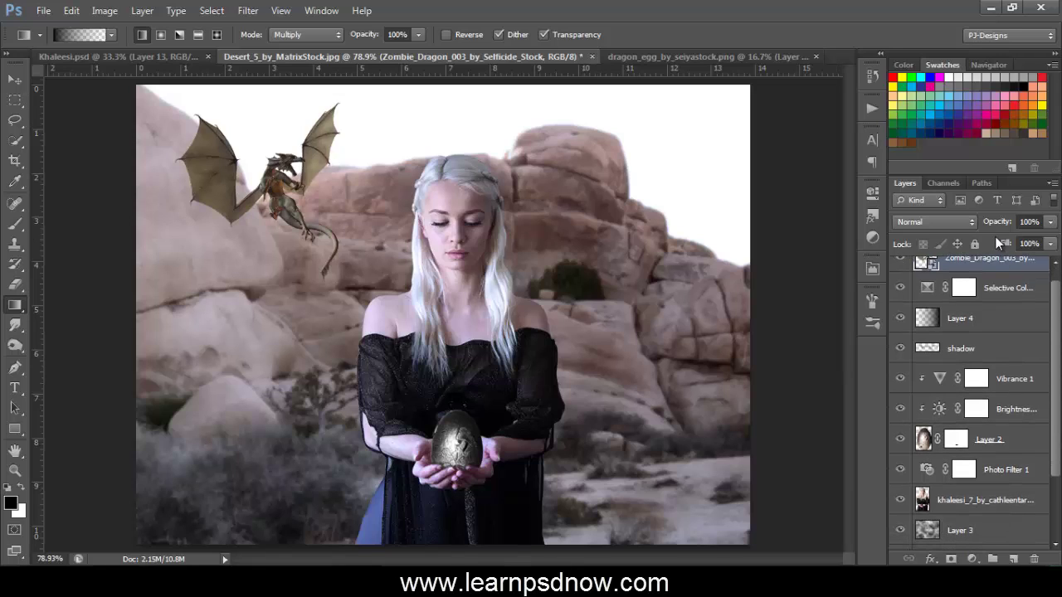
left_click_drag(996, 260, 999, 530)
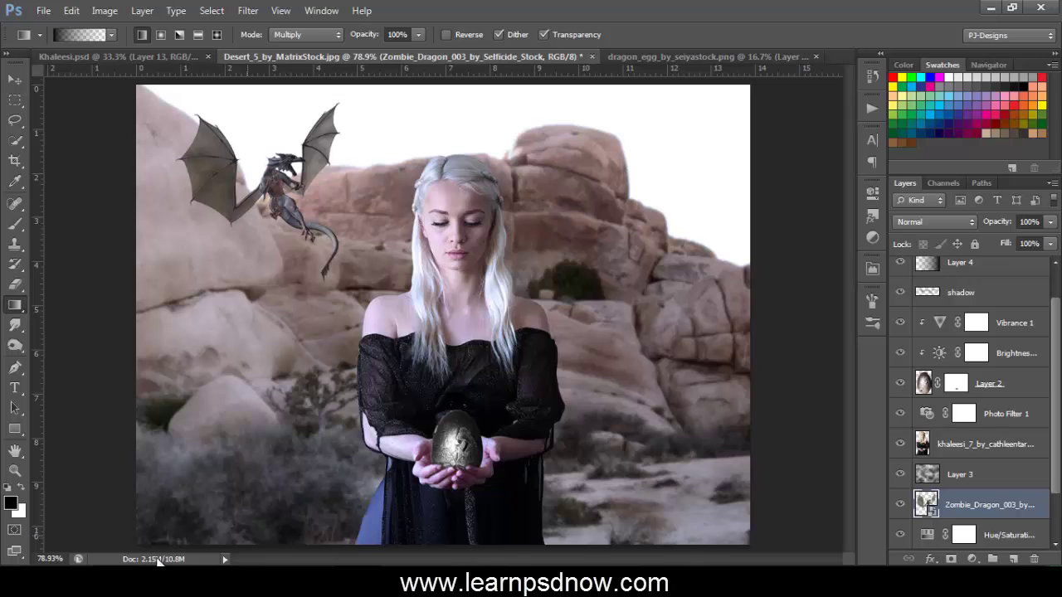
Step: Place the Zombie_Dragon_001 image from the tutorial folder, scaled to about 12.95%, over the rocks to the right of the woman
mouse_move(166, 584)
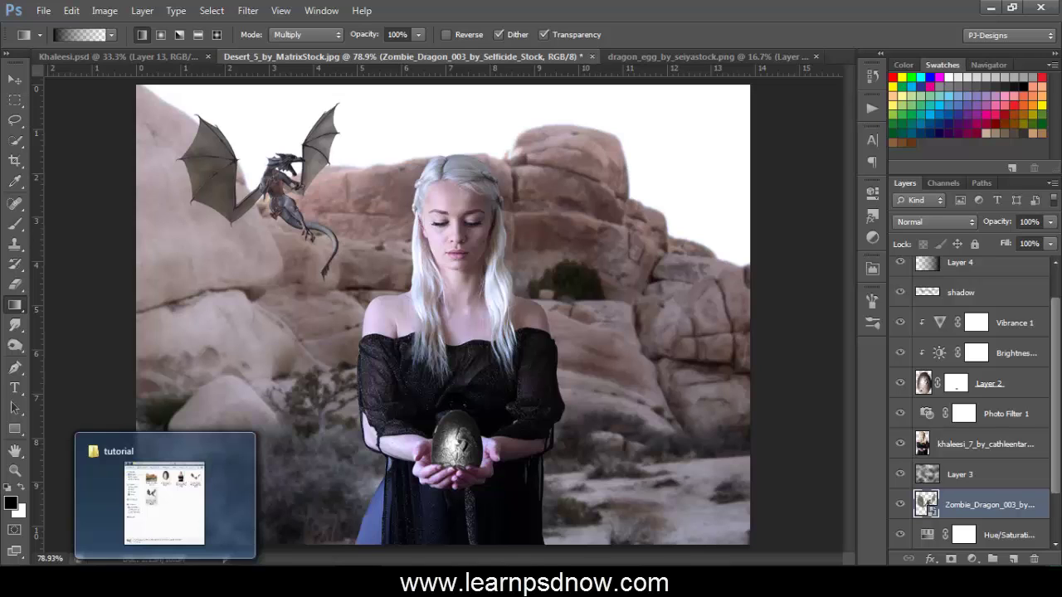
left_click(165, 497)
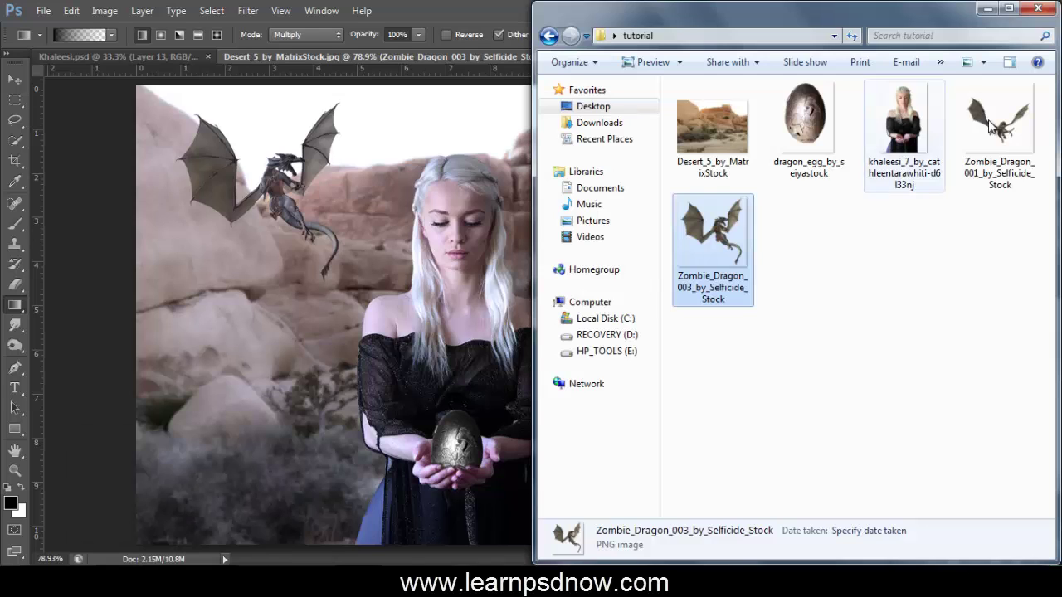
left_click(445, 233)
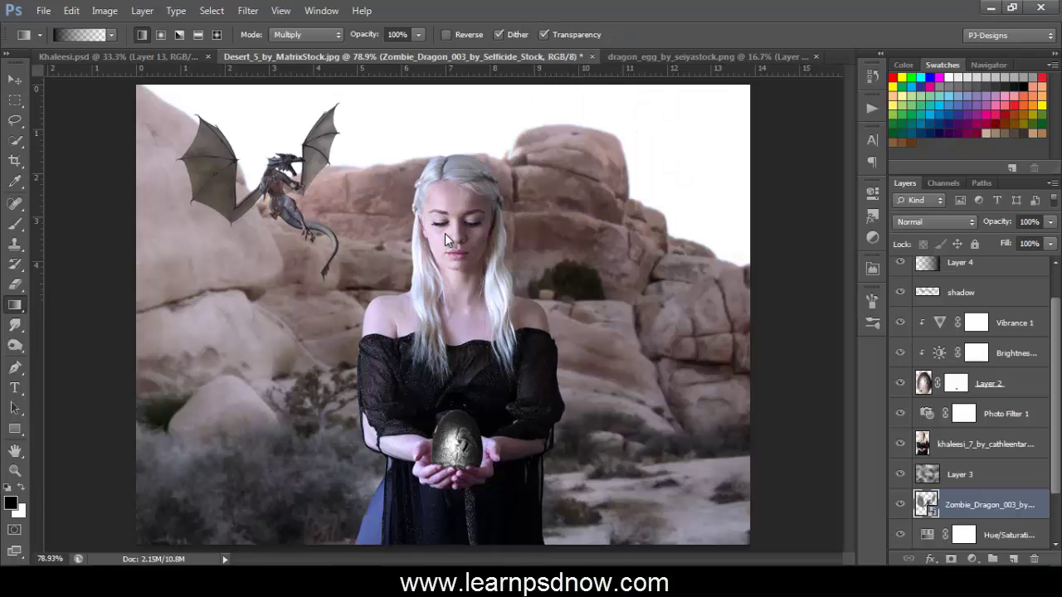
left_click_drag(218, 544, 498, 292)
left_click_drag(581, 238, 635, 238)
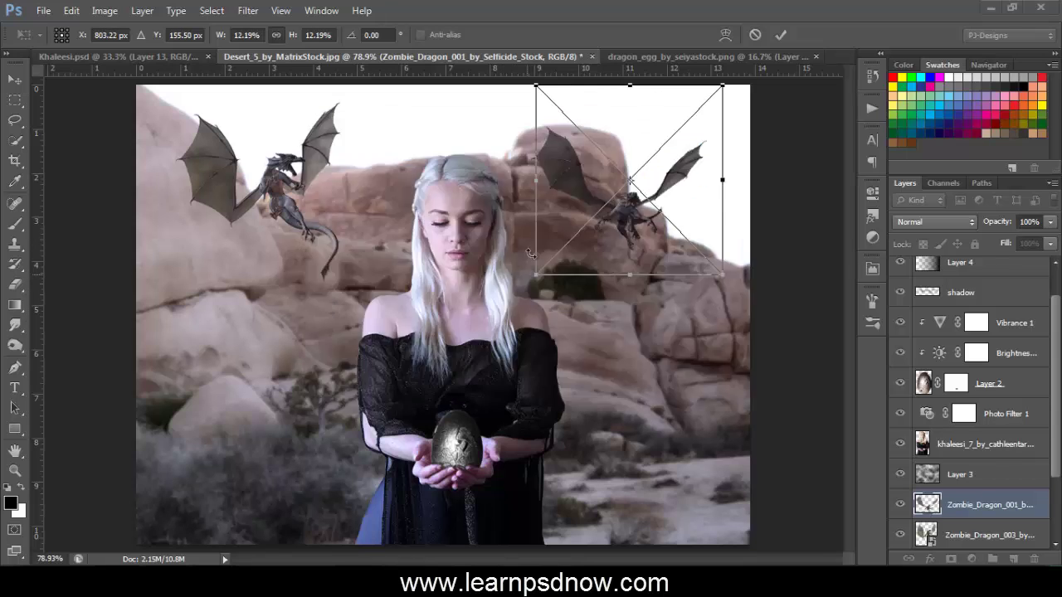
left_click_drag(536, 274, 524, 287)
left_click_drag(610, 233, 615, 234)
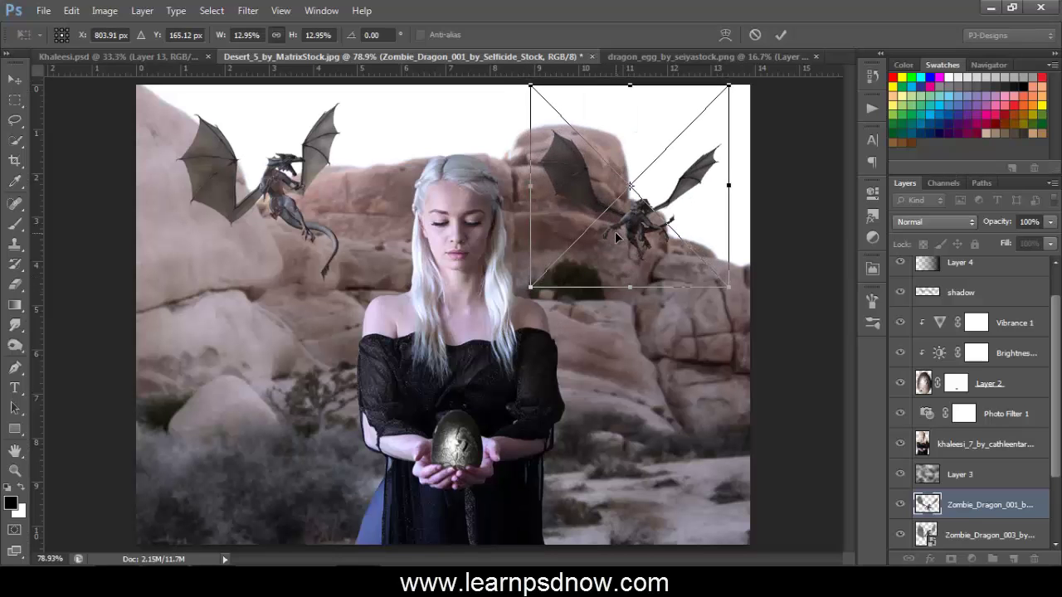
left_click(779, 35)
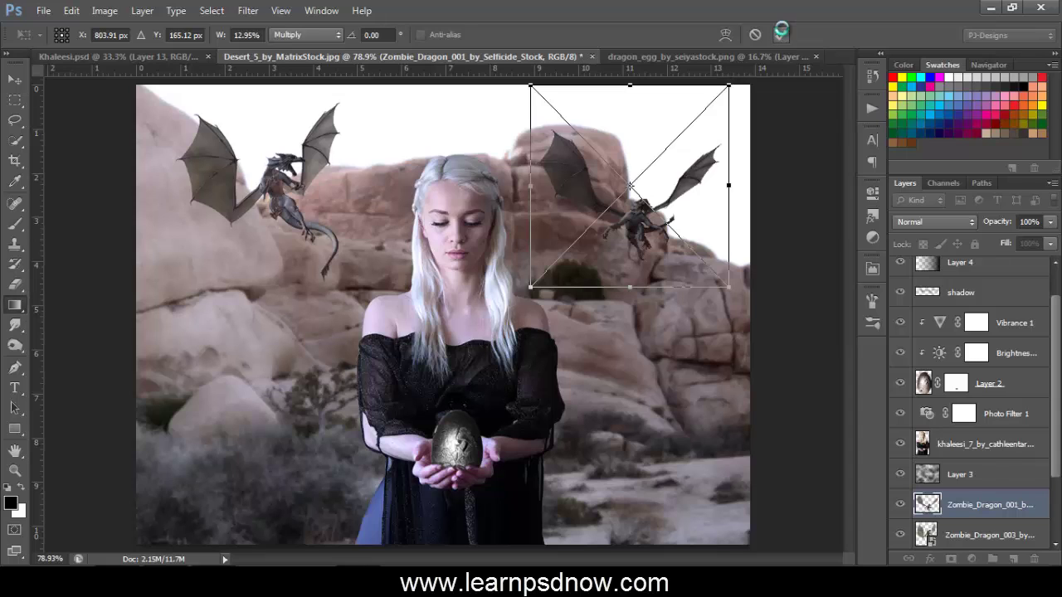
Step: Rasterize both the Zombie_Dragon_001 and Zombie_Dragon_003 layers
key("o")
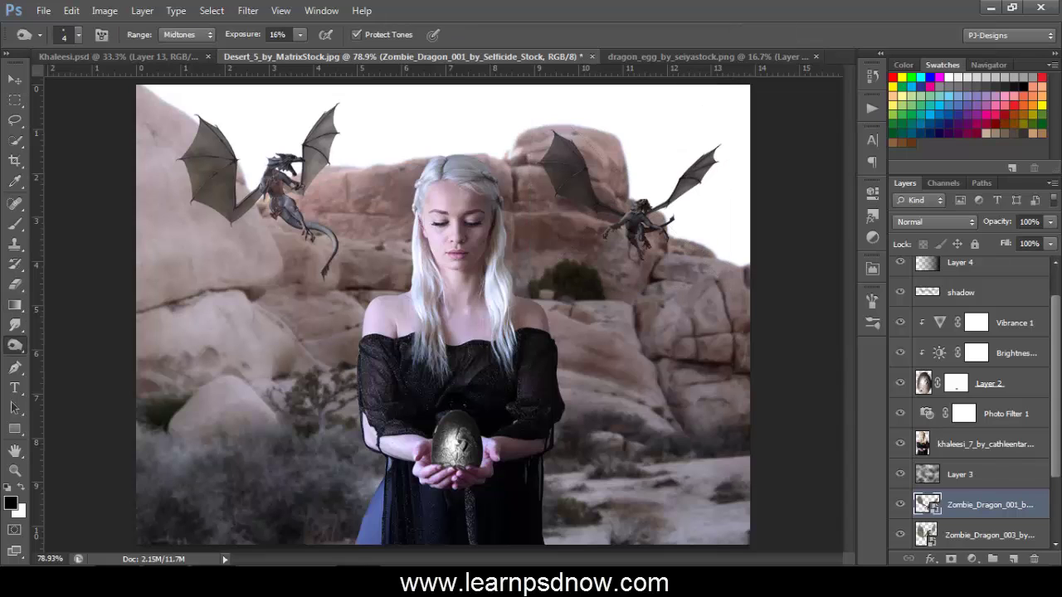
left_click_drag(1056, 320, 1058, 354)
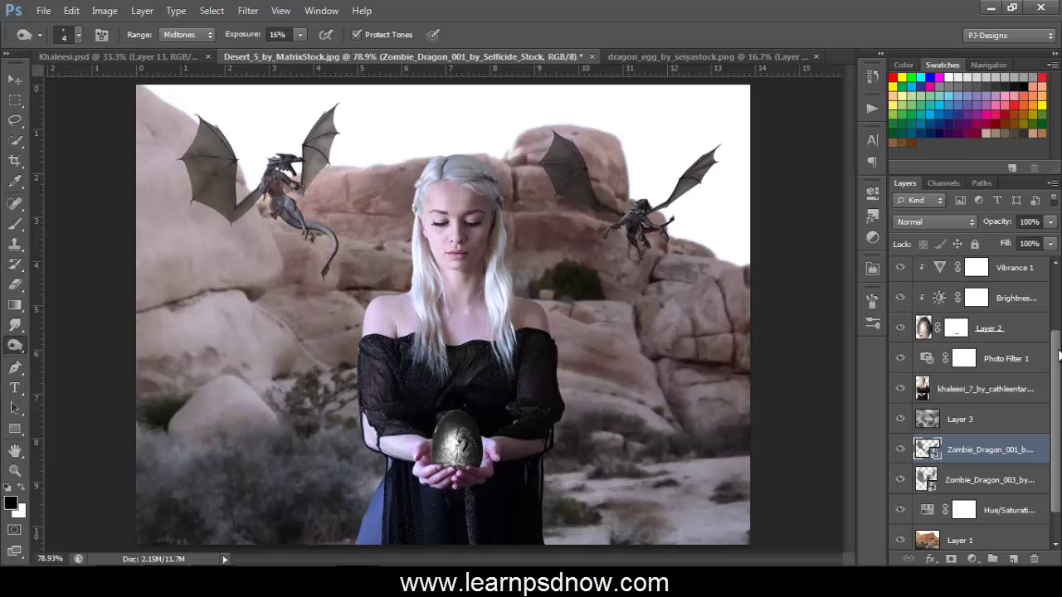
right_click(1011, 451)
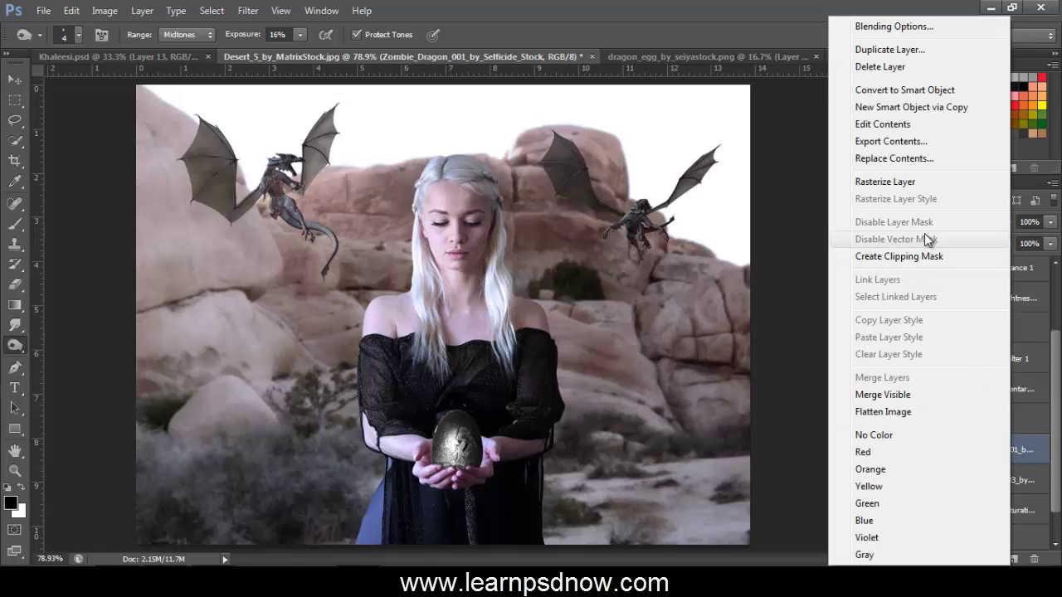
left_click(912, 178)
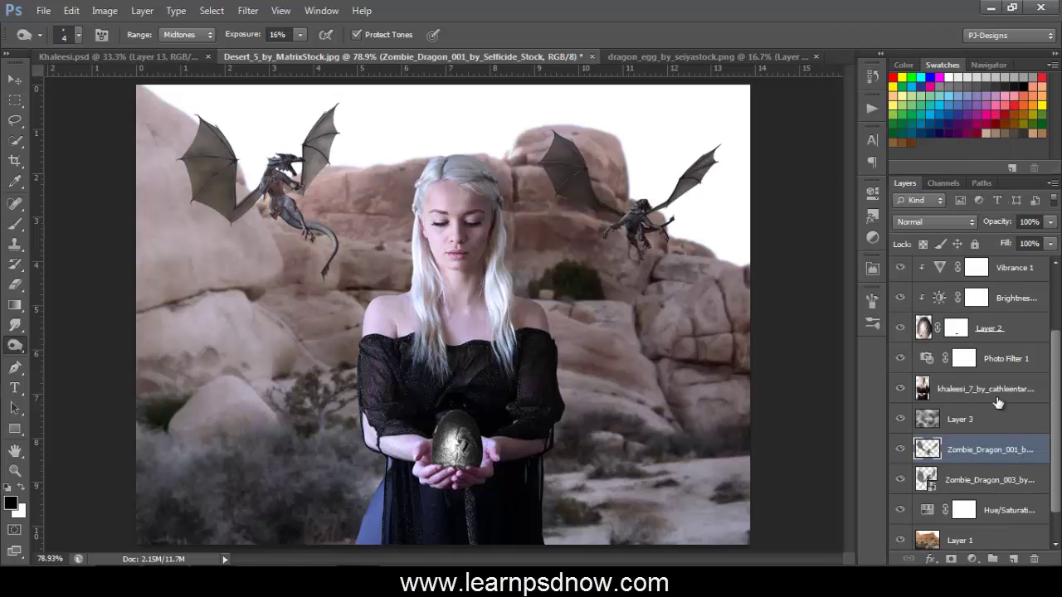
right_click(1002, 479)
left_click(894, 175)
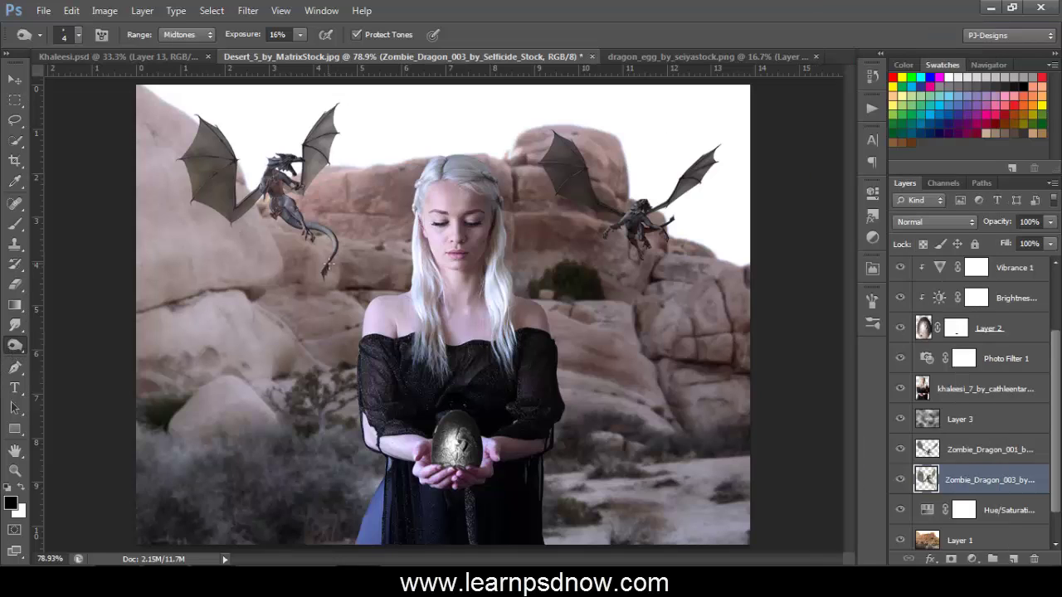
Step: Darken the left dragon's tail, body and wings with a size 45 Burn brush at 16% midtones exposure
key("bracketright")
key("bracketright")
key("bracketright")
key("bracketright")
key("bracketright")
key("bracketright")
key("bracketright")
key("bracketright")
key("bracketright")
key("bracketright")
key("bracketright")
key("bracketright")
mouse_move(326, 273)
left_mouse_down()
mouse_move(322, 220)
mouse_move(293, 222)
mouse_move(285, 155)
mouse_move(307, 219)
mouse_move(299, 141)
mouse_move(320, 126)
mouse_move(317, 157)
mouse_move(326, 115)
mouse_move(313, 173)
mouse_move(283, 166)
mouse_move(288, 199)
mouse_move(244, 194)
mouse_move(231, 168)
mouse_move(238, 219)
mouse_move(210, 134)
mouse_move(223, 183)
mouse_move(201, 153)
mouse_move(254, 158)
mouse_move(302, 212)
mouse_move(287, 165)
mouse_move(313, 215)
mouse_move(282, 178)
mouse_move(317, 225)
mouse_move(333, 285)
mouse_move(333, 238)
mouse_move(295, 182)
mouse_move(327, 232)
left_mouse_up()
mouse_move(640, 225)
left_mouse_down()
mouse_move(566, 141)
mouse_move(573, 175)
left_mouse_up()
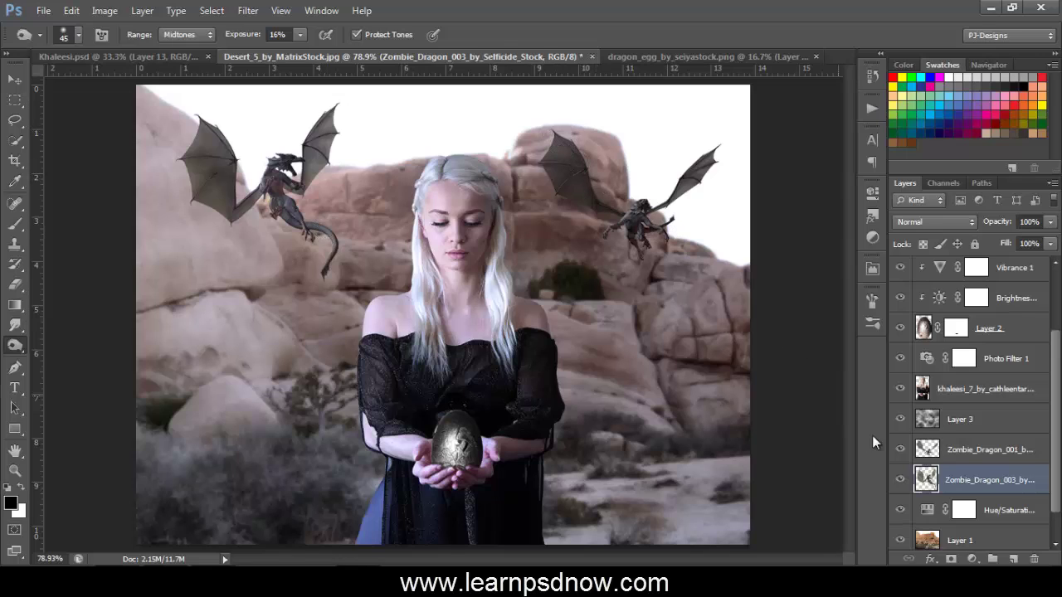
Step: Burn the right dragon's wings and body on its own layer, and darken the left dragon's body a little more
left_click(959, 452)
mouse_move(607, 202)
left_mouse_down()
mouse_move(569, 165)
mouse_move(598, 204)
mouse_move(611, 182)
left_mouse_up()
mouse_move(645, 231)
left_mouse_down()
mouse_move(642, 185)
mouse_move(701, 162)
mouse_move(658, 197)
mouse_move(721, 148)
mouse_move(631, 228)
mouse_move(543, 156)
mouse_move(561, 158)
mouse_move(559, 131)
mouse_move(612, 230)
mouse_move(563, 139)
mouse_move(609, 216)
mouse_move(639, 236)
mouse_move(634, 201)
mouse_move(622, 263)
left_mouse_up()
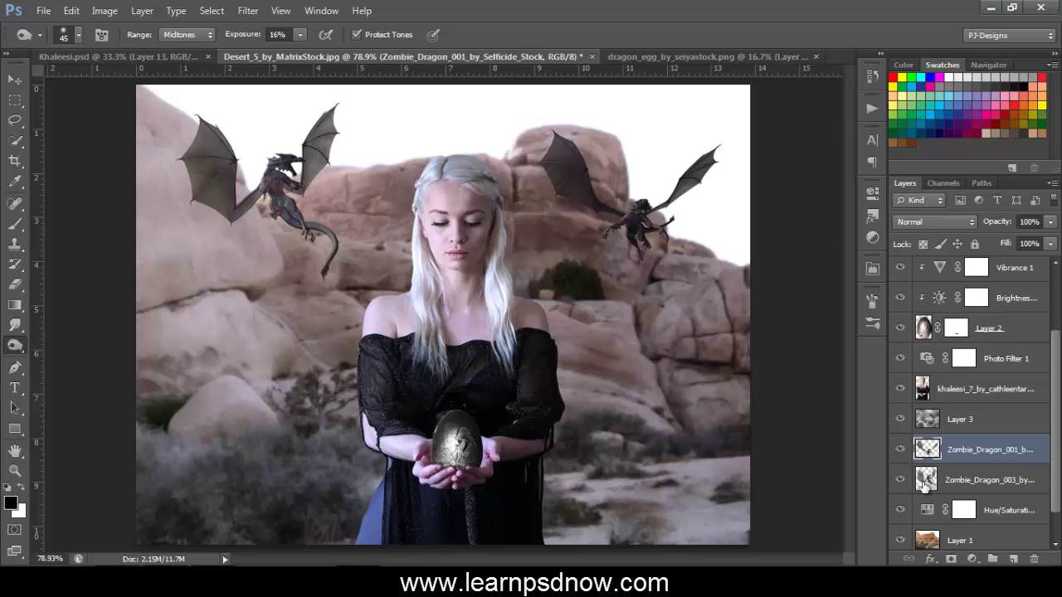
left_click(924, 486)
mouse_move(348, 209)
left_mouse_down()
mouse_move(303, 205)
mouse_move(311, 239)
mouse_move(289, 191)
mouse_move(329, 248)
mouse_move(312, 202)
left_mouse_up()
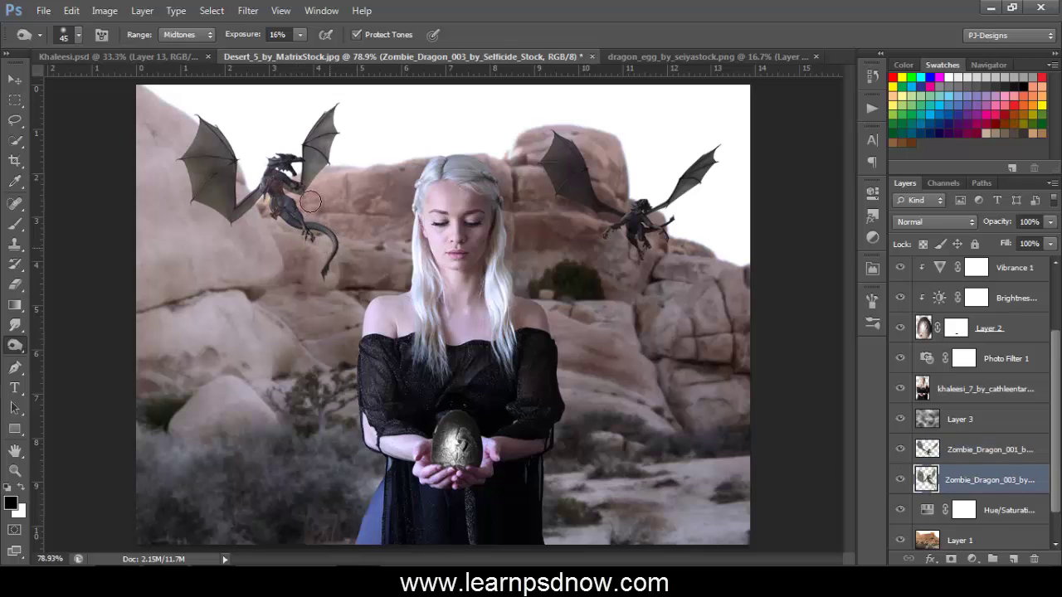
Step: Group the two dragon layers and convert the group to a smart object
left_click(999, 455, "ctrl")
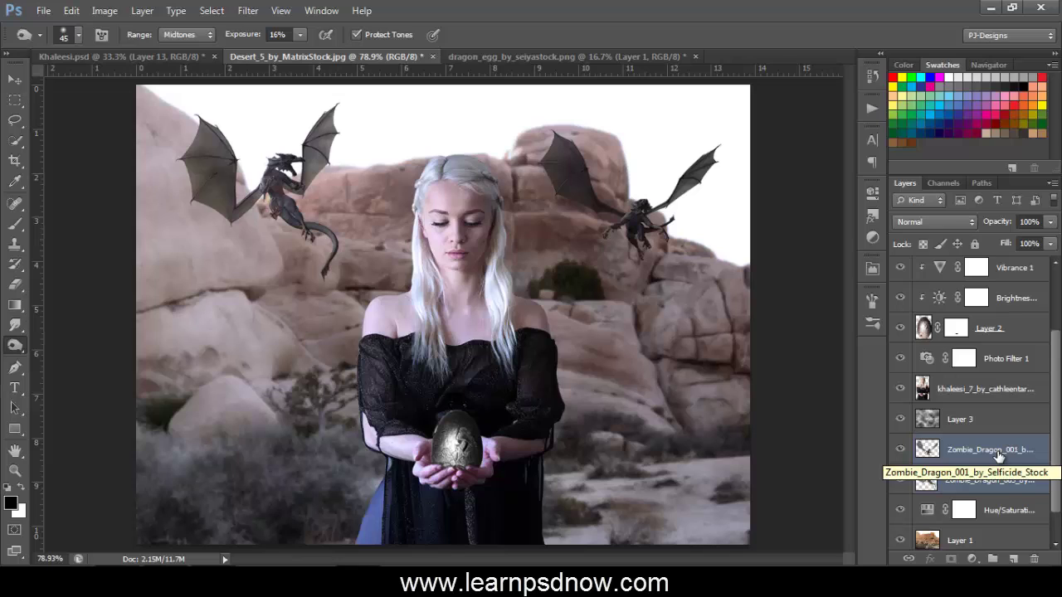
key("ctrl+g")
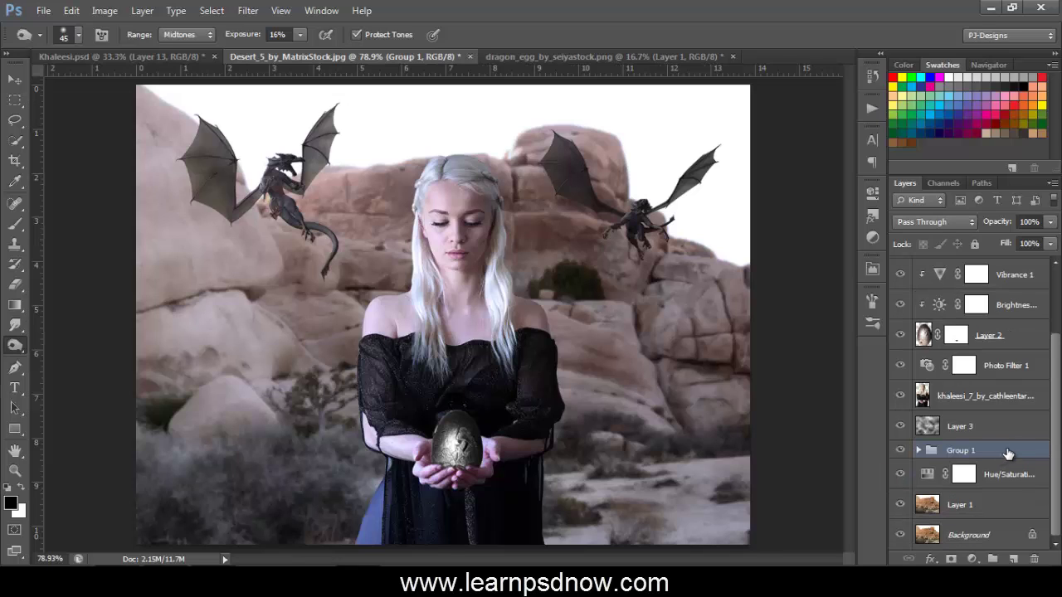
right_click(1007, 451)
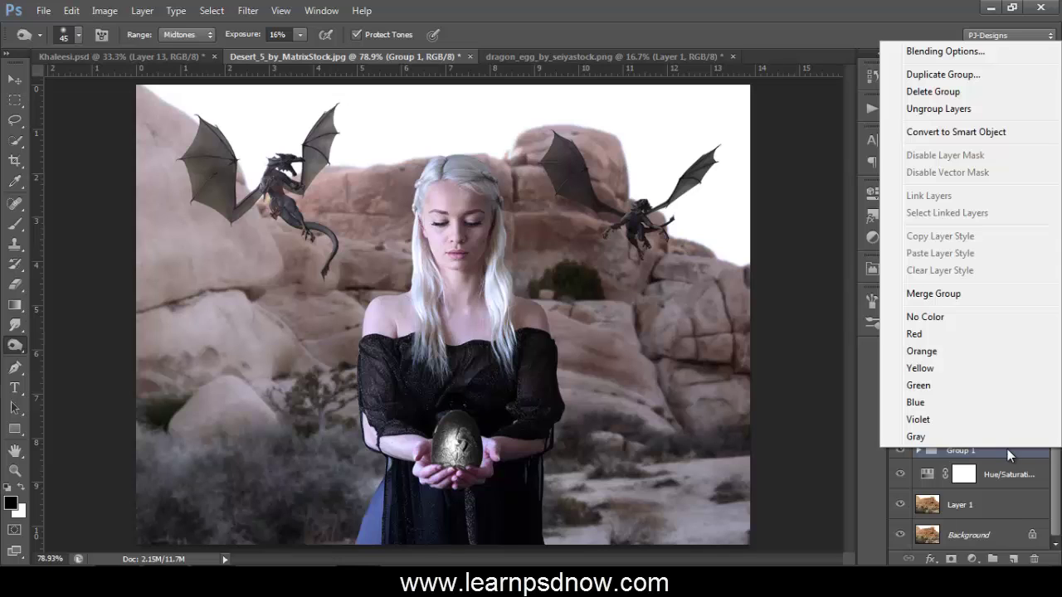
left_click(958, 134)
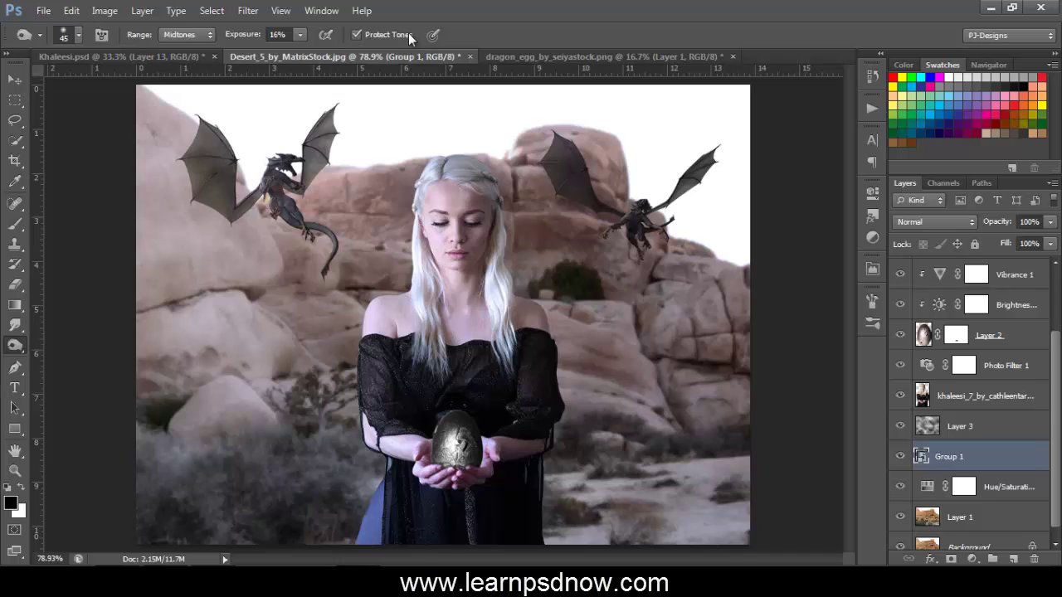
Step: Apply a Gaussian Blur with a 1 pixel radius to the dragons' Group 1 smart object
left_click(249, 11)
mouse_move(291, 168)
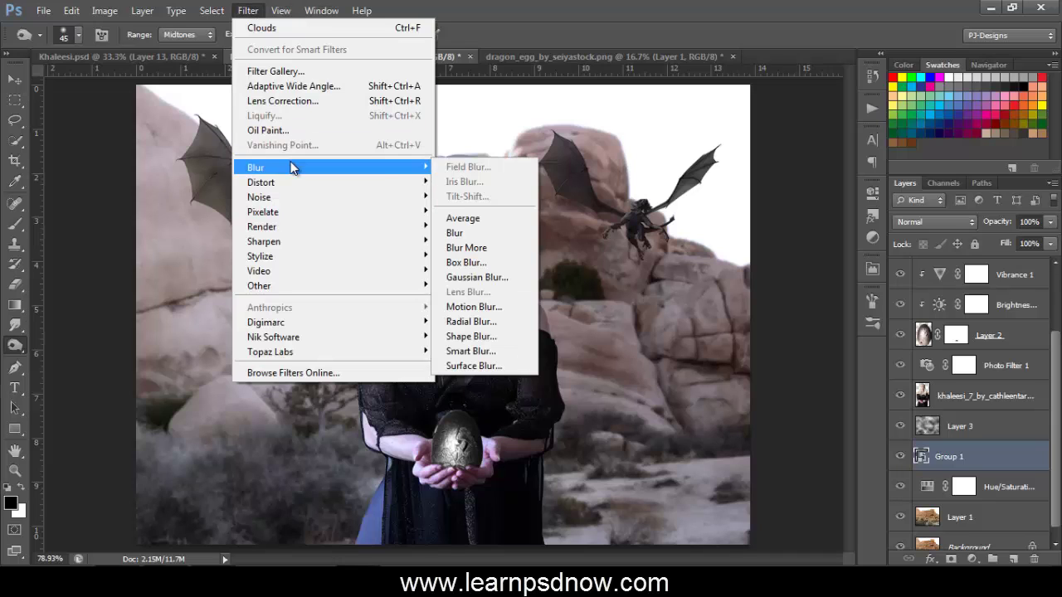
left_click(527, 283)
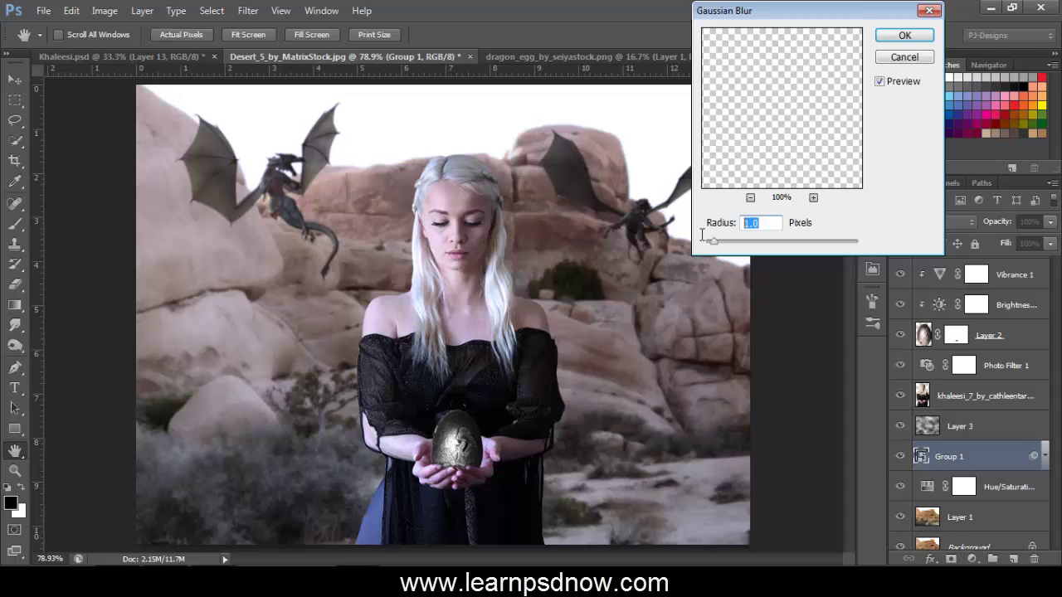
type("2")
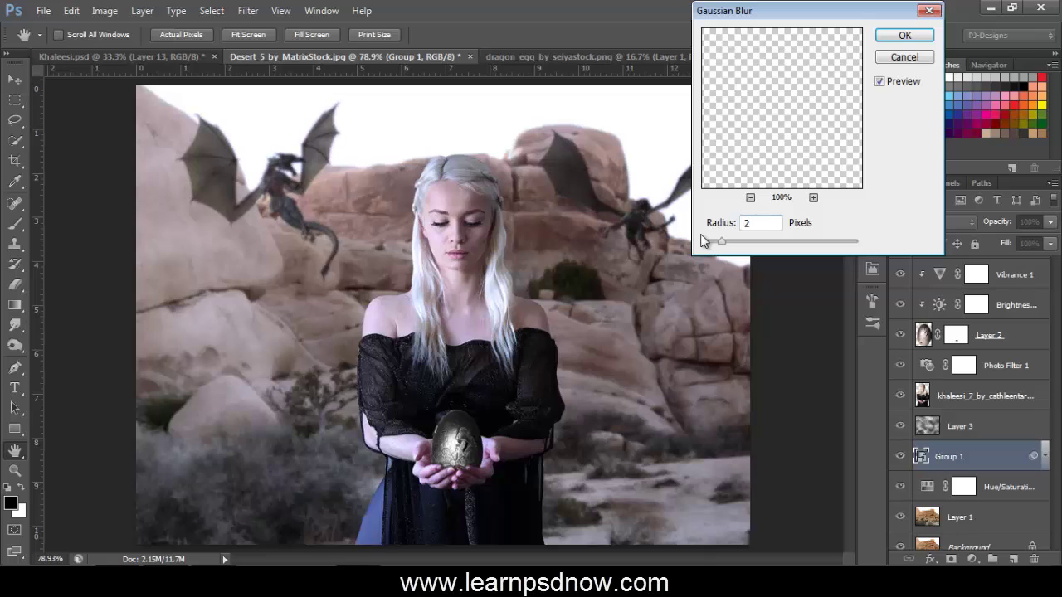
left_click_drag(754, 224, 688, 228)
type("1")
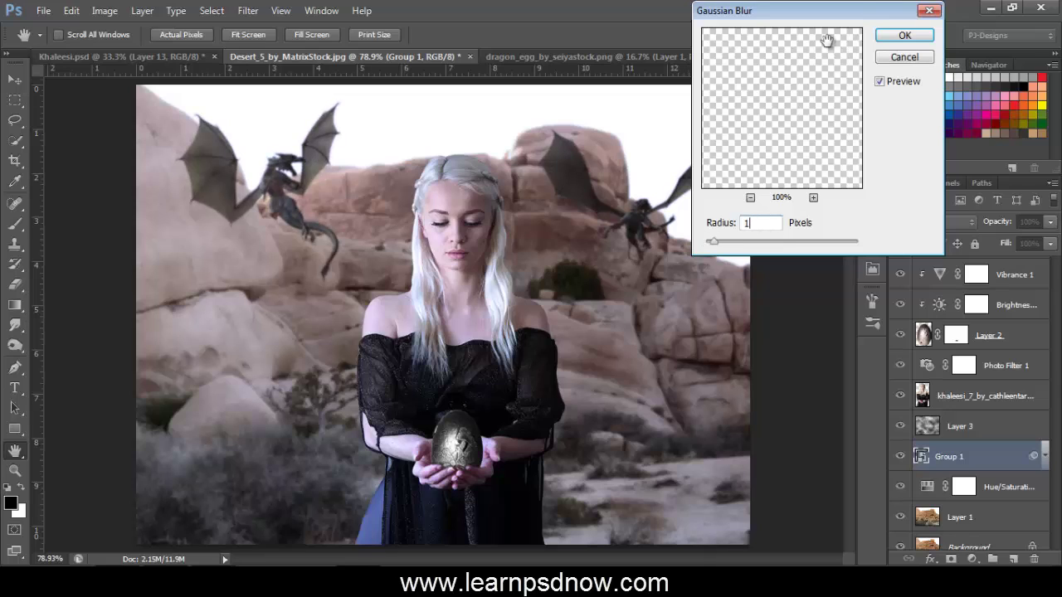
left_click(902, 36)
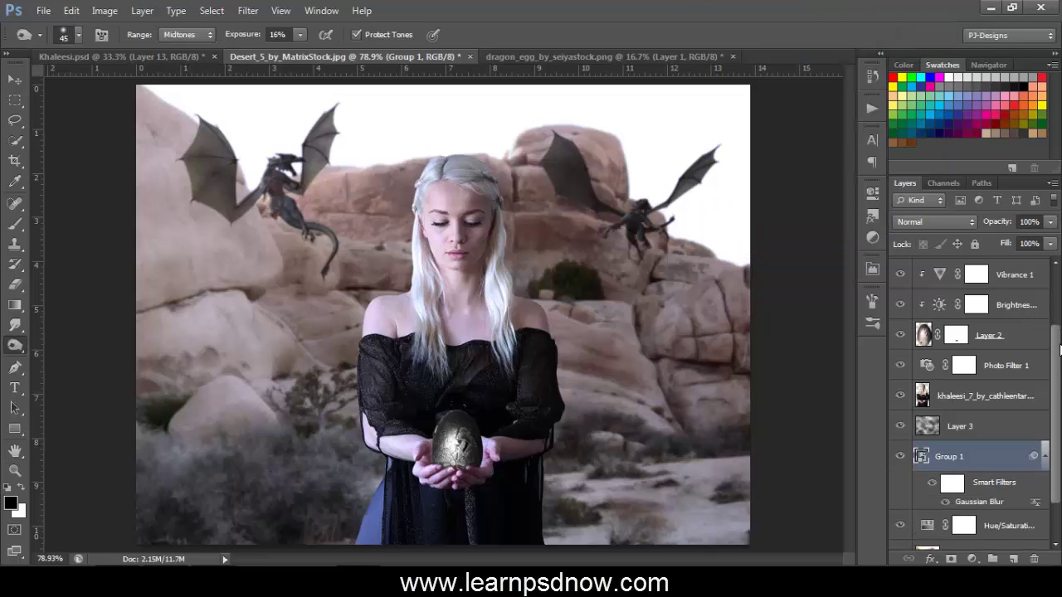
Step: Add a Gradient Map adjustment layer above the Selective Color layer using the violet-to-orange preset
scroll(1058, 350, "up", 3)
left_click(1027, 284)
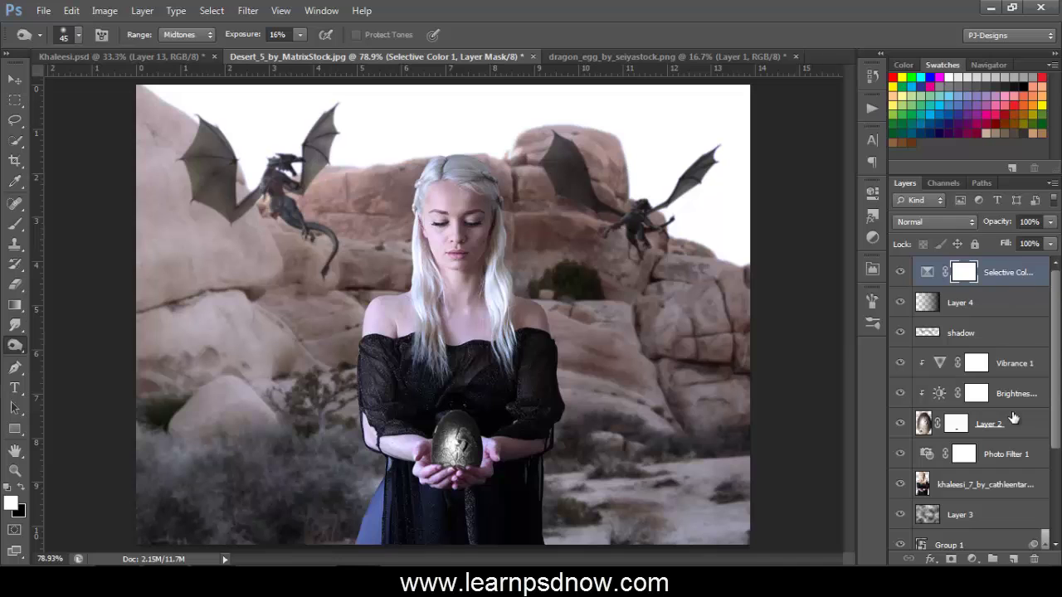
left_click(973, 559)
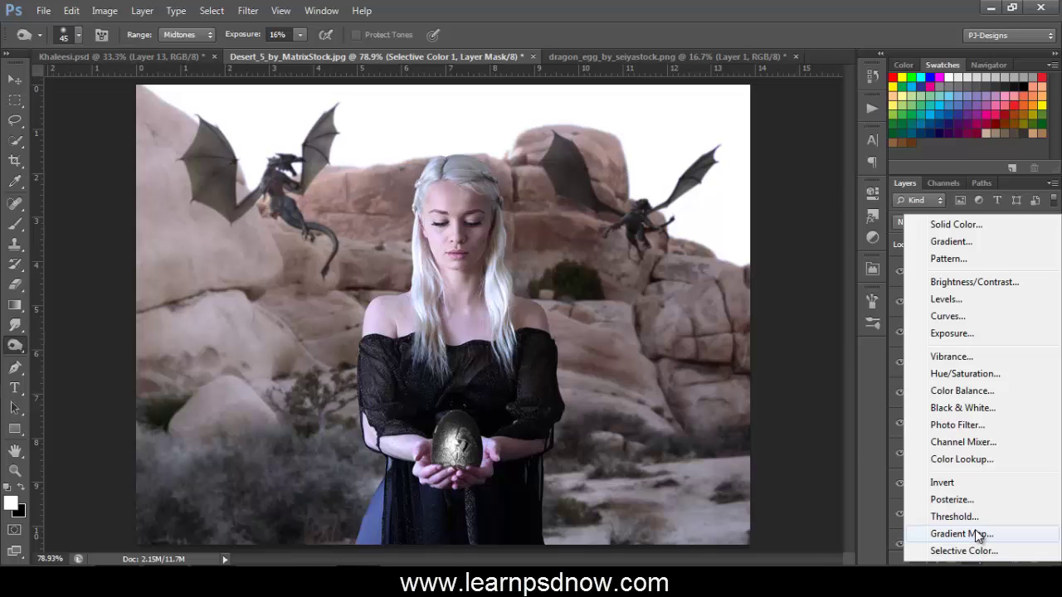
left_click(976, 534)
left_click(778, 236)
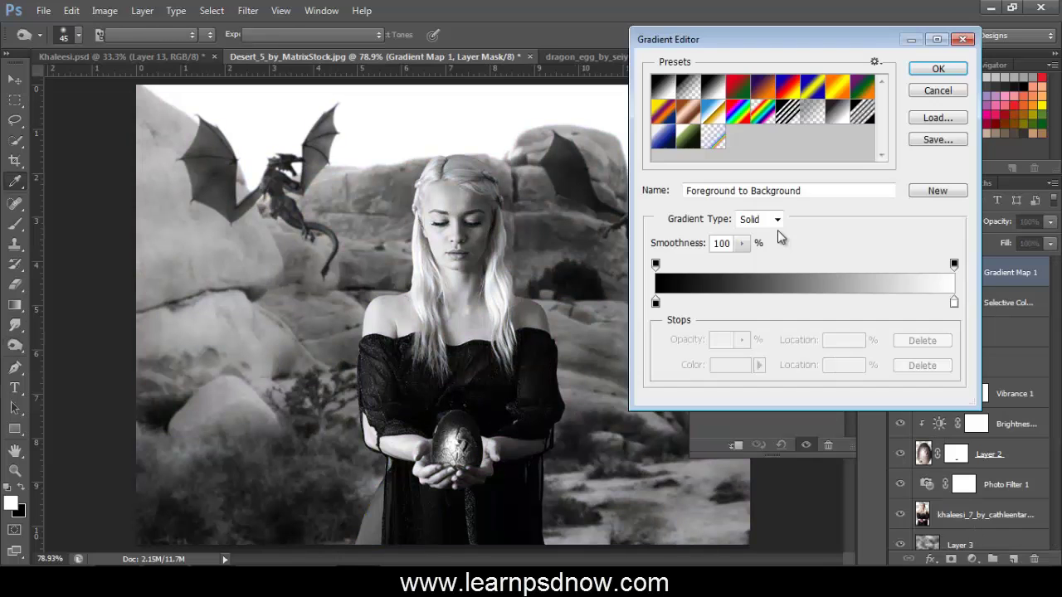
left_click(764, 94)
left_click(937, 69)
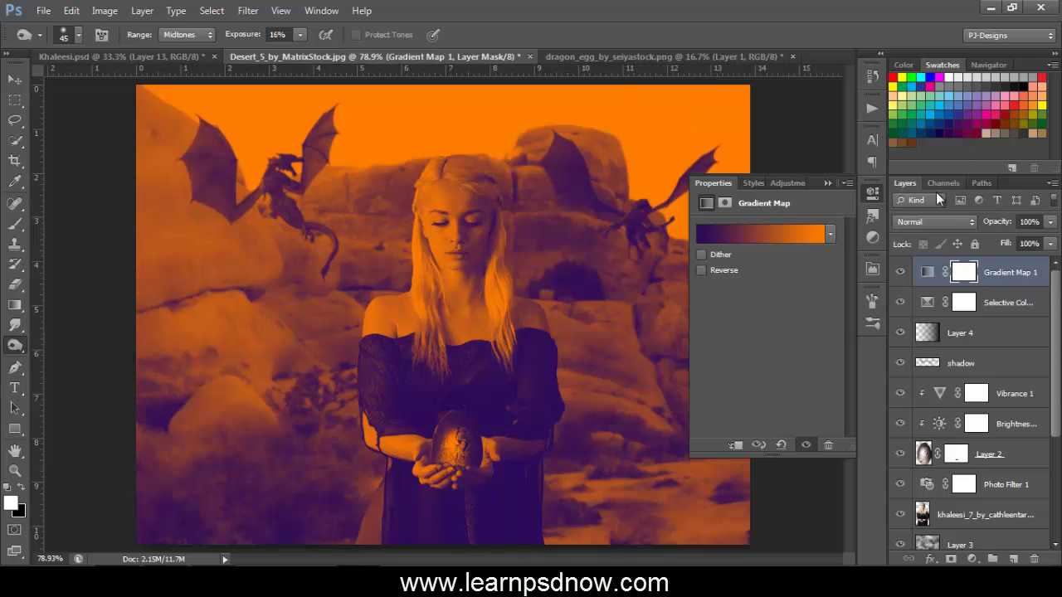
left_click(826, 184)
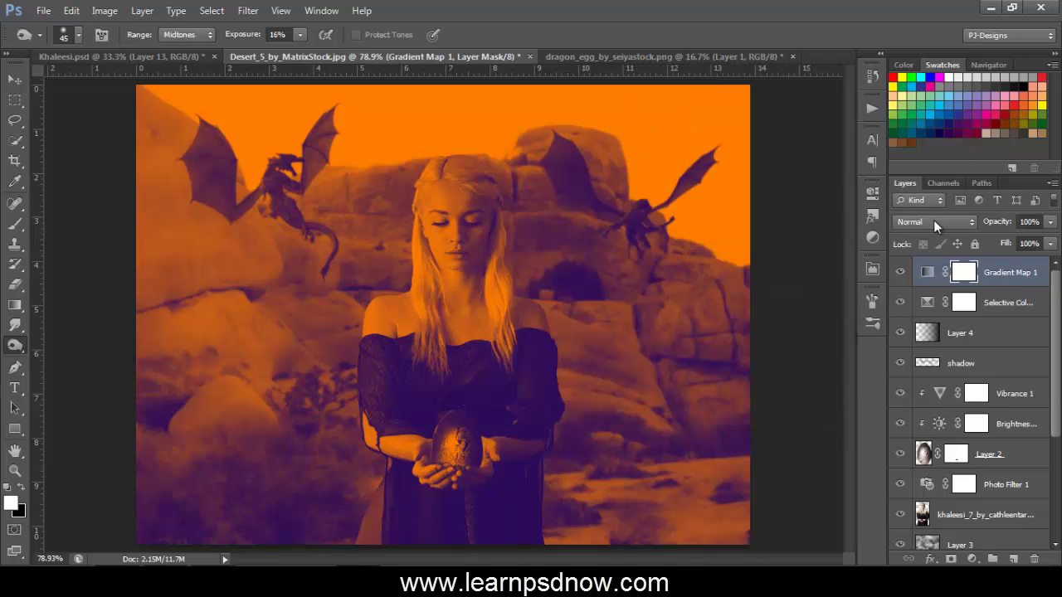
Step: Blend the Gradient Map layer in Soft Light mode at 23% opacity
left_click(934, 219)
left_click(928, 204)
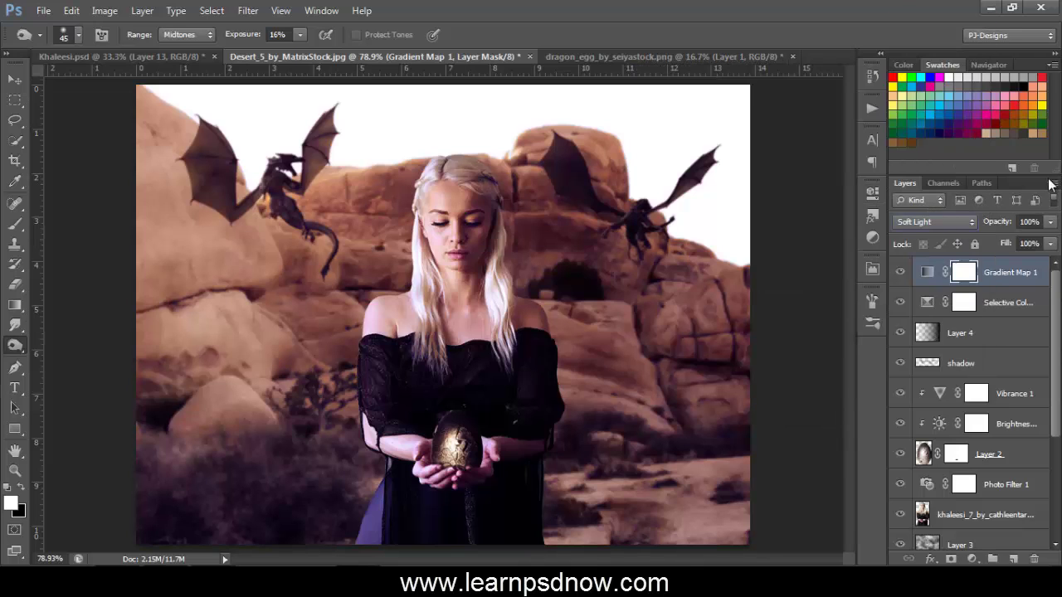
left_click(1051, 223)
left_click(997, 238)
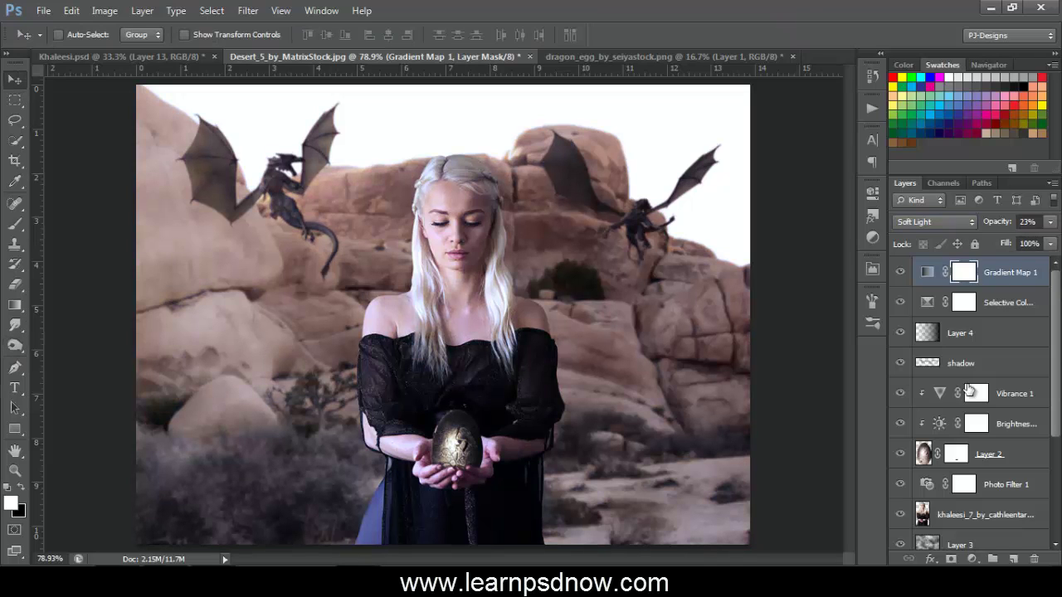
Step: Convert the woman's layer to a smart object and apply a Gaussian Blur with a 1.5 pixel radius
left_click(959, 516)
right_click(961, 518)
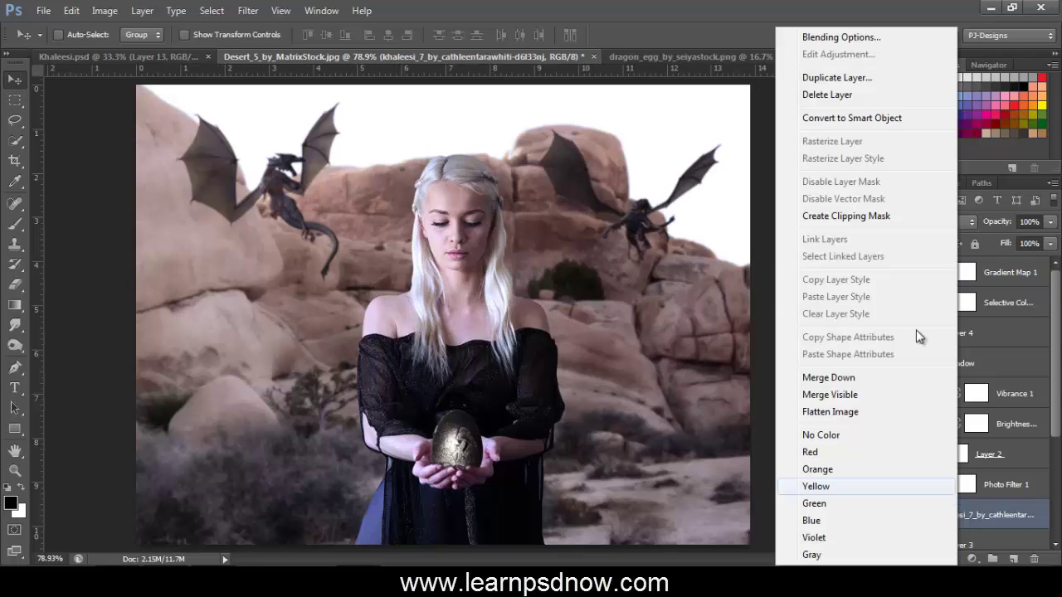
left_click(856, 121)
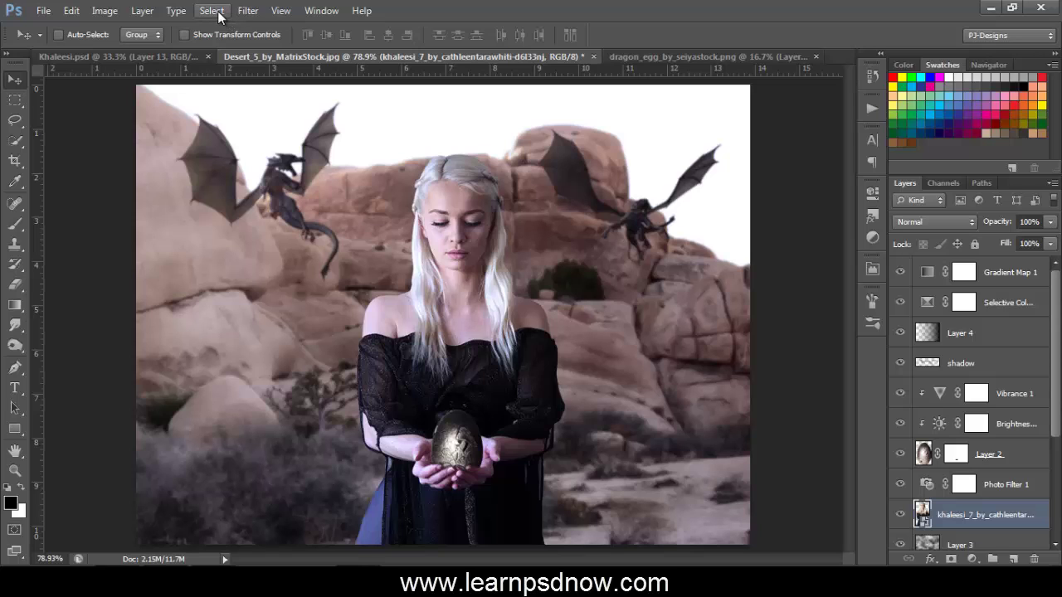
left_click(246, 11)
mouse_move(294, 171)
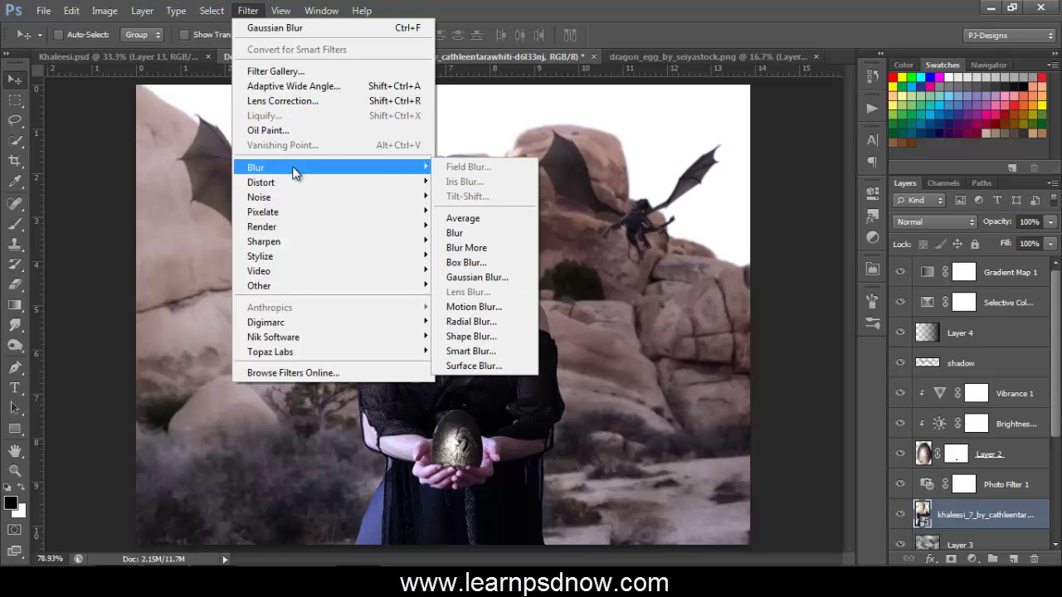
left_click(477, 277)
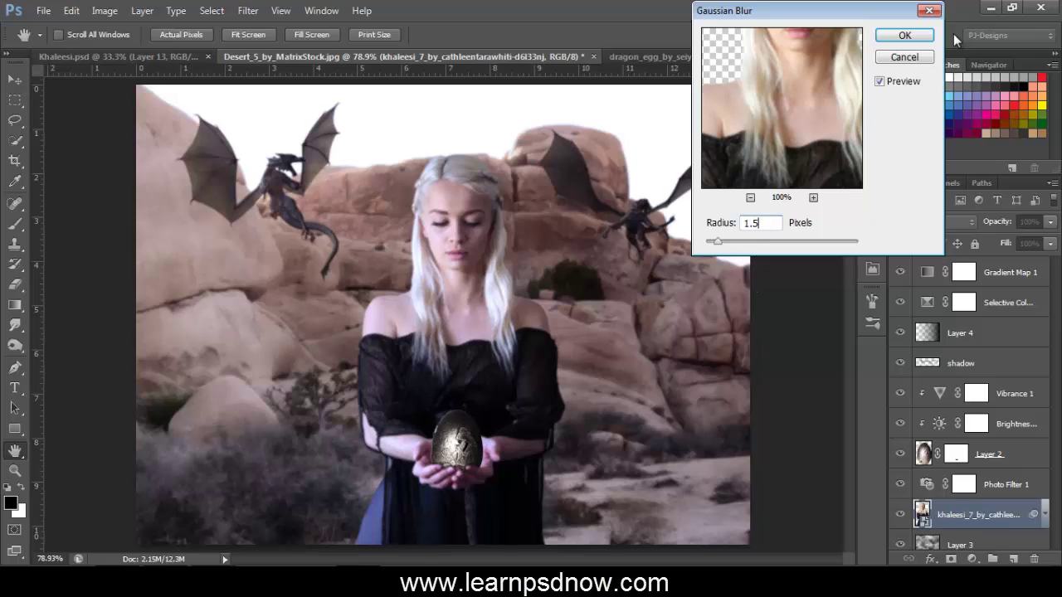
type("1.5")
left_click(902, 34)
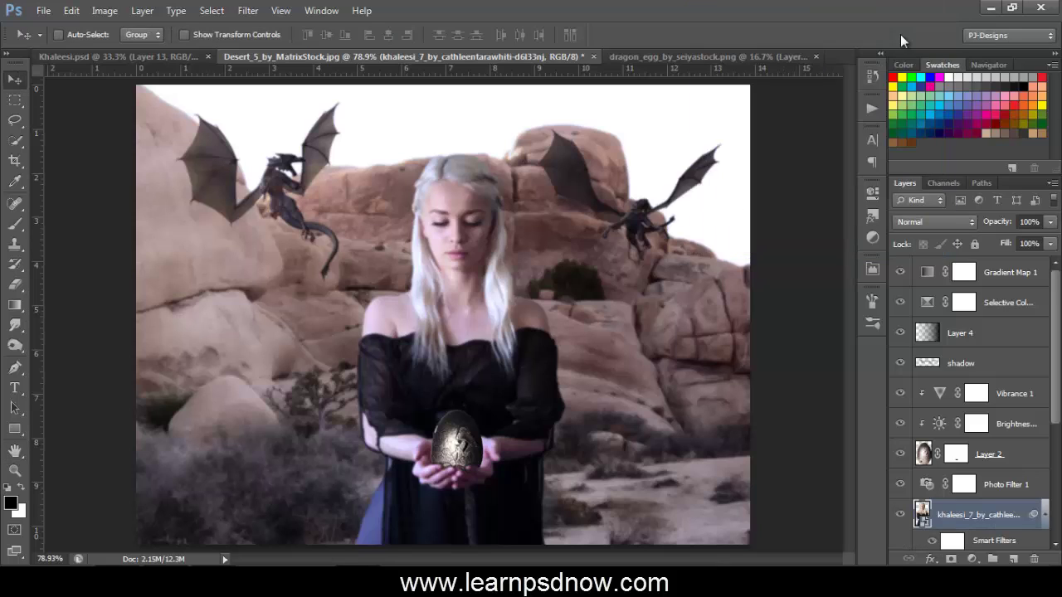
Step: Invert the woman's smart filter mask to black to hide the Gaussian Blur
left_click_drag(1057, 296, 1057, 379)
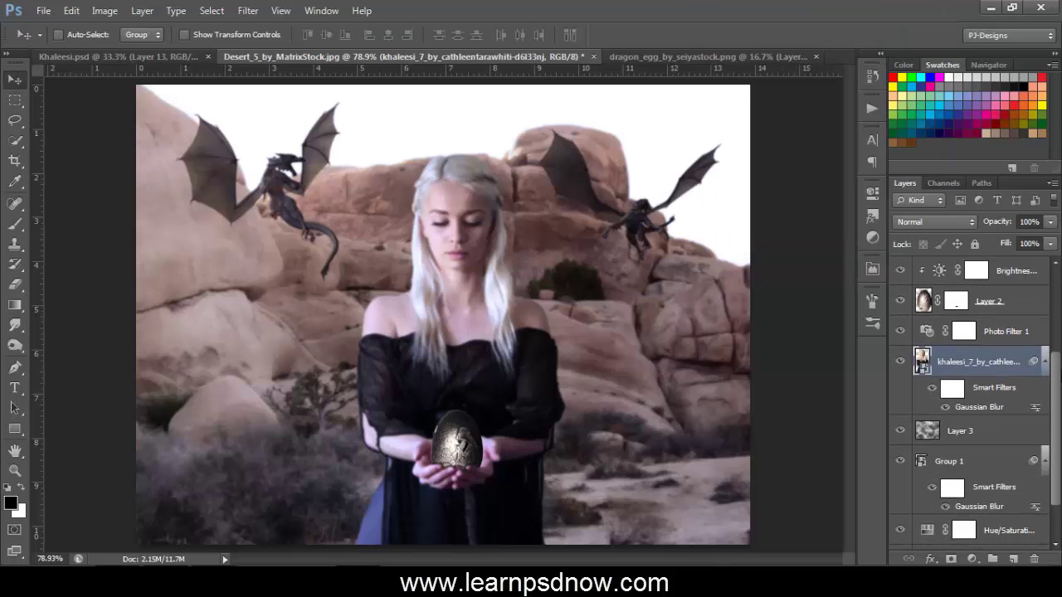
left_click(952, 390)
key("x")
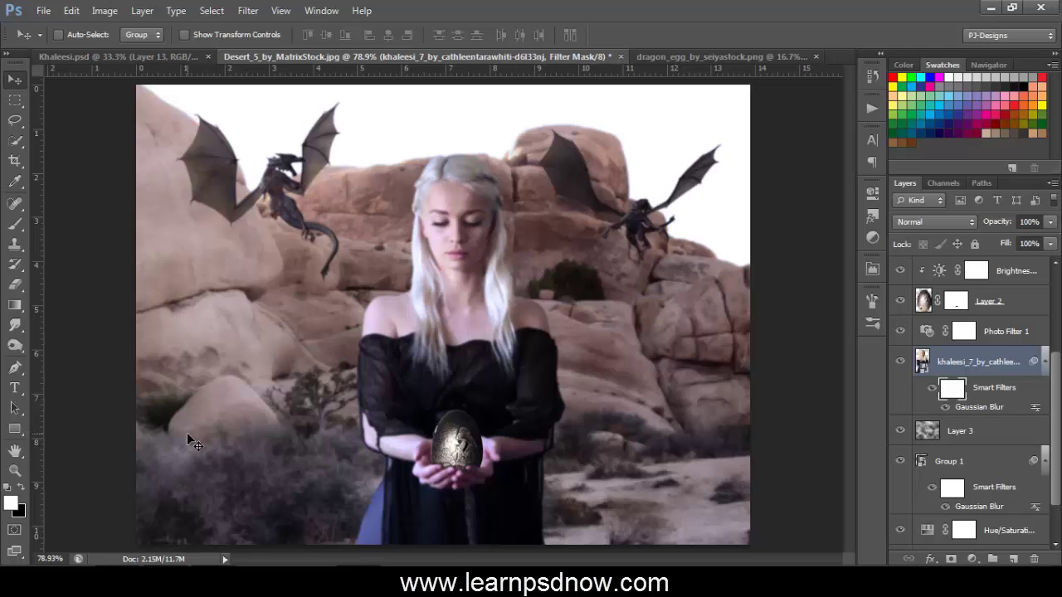
key("ctrl+i")
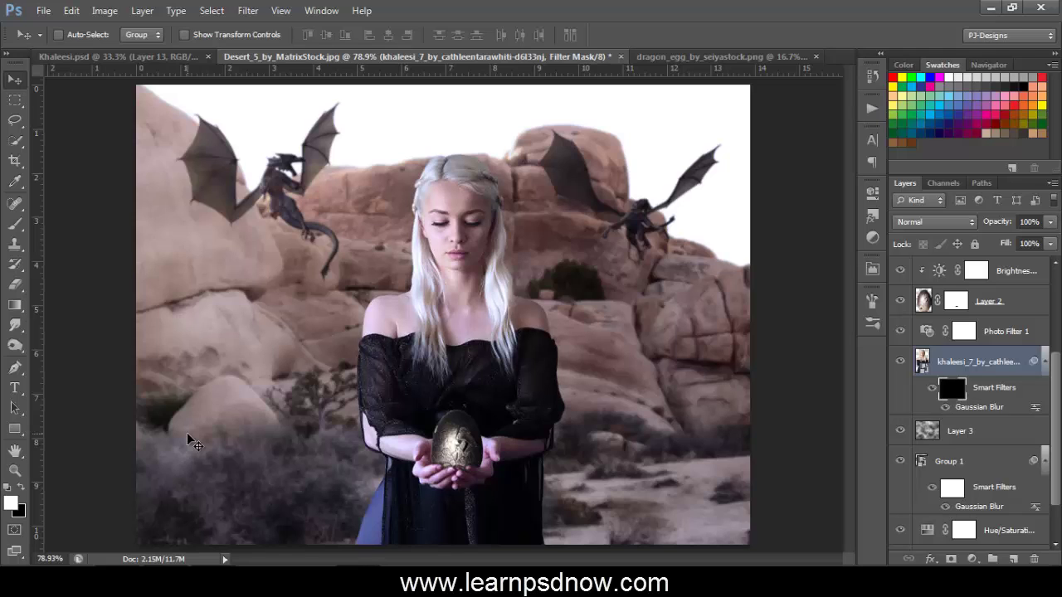
Step: Paint white on the filter mask over the lower part of the woman's dress with a soft size 90 brush at 100% opacity
left_click(16, 224)
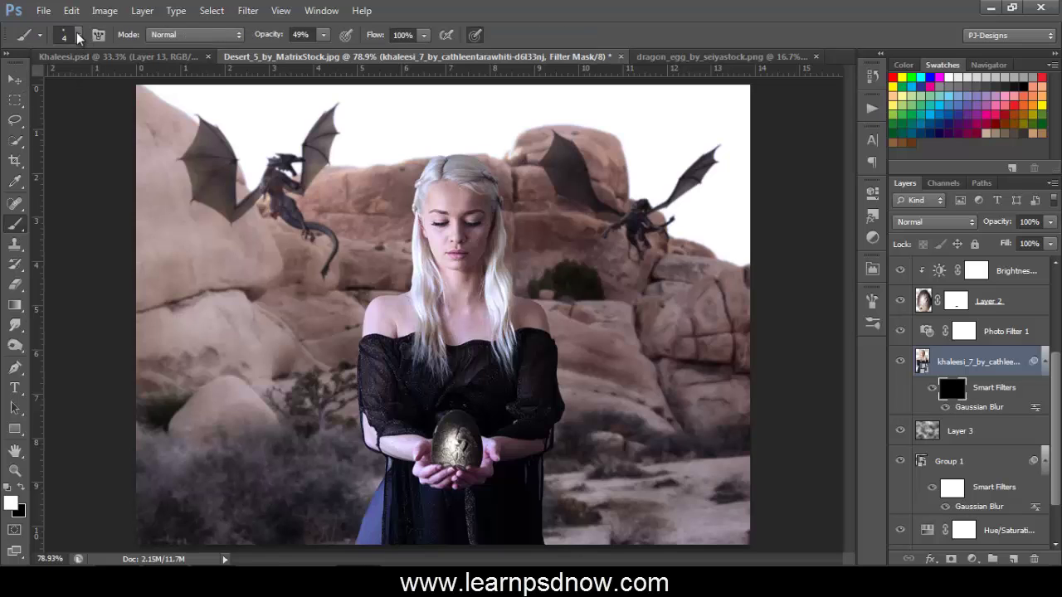
left_click(78, 35)
left_click(40, 86)
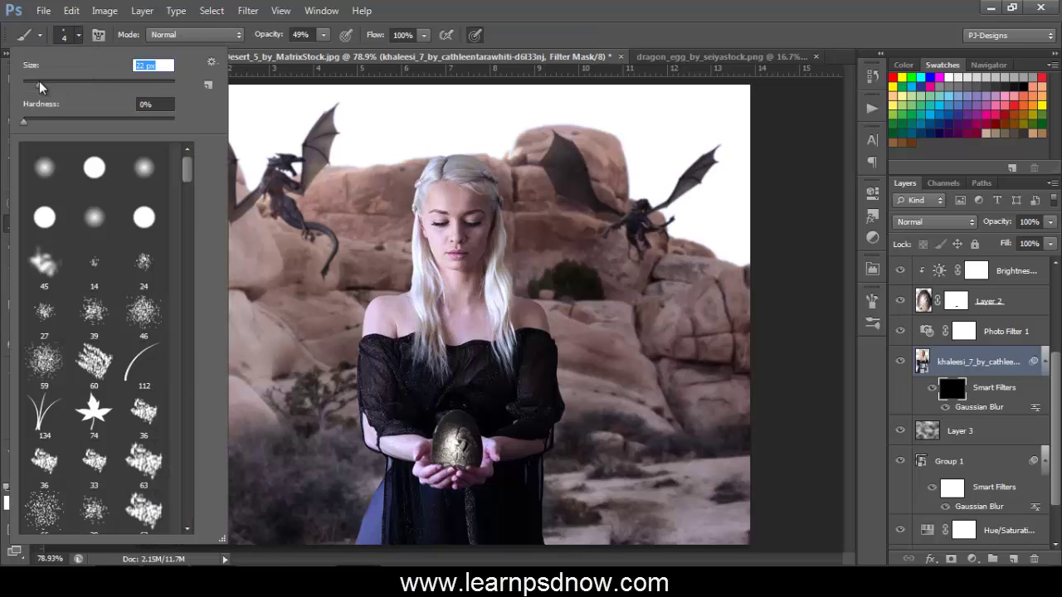
left_click(81, 38)
left_click(82, 38)
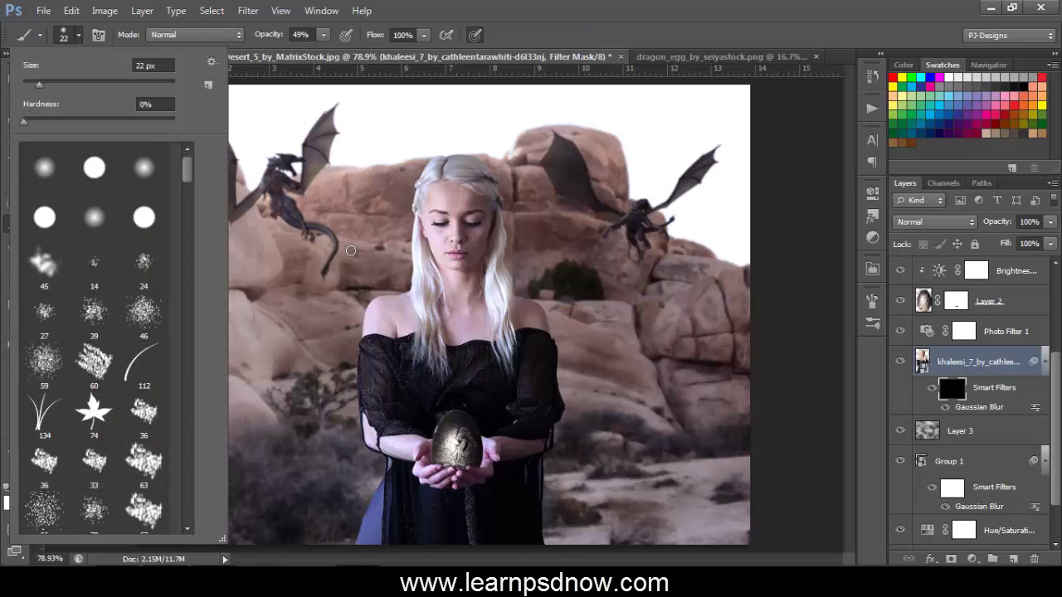
left_click(79, 36)
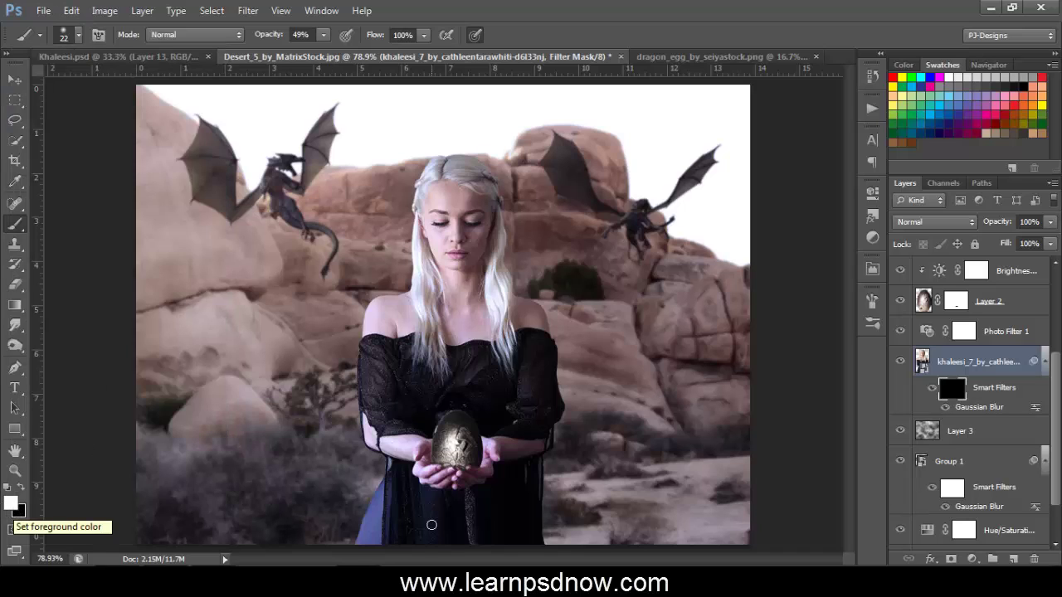
key("bracketright")
key("bracketright")
key("bracketright")
key("bracketright")
key("bracketright")
key("bracketright")
key("bracketright")
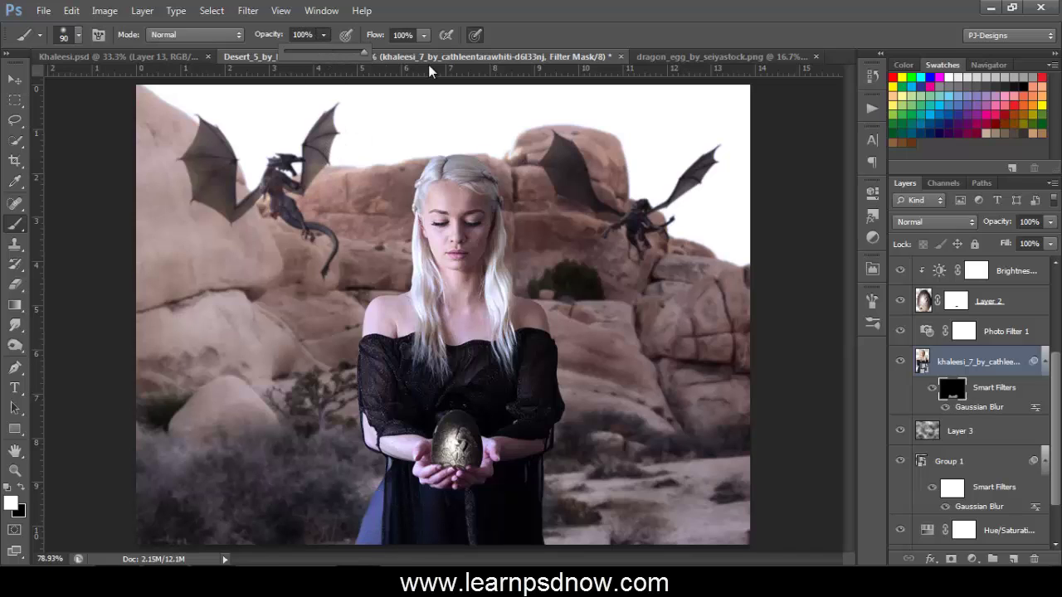
key("0")
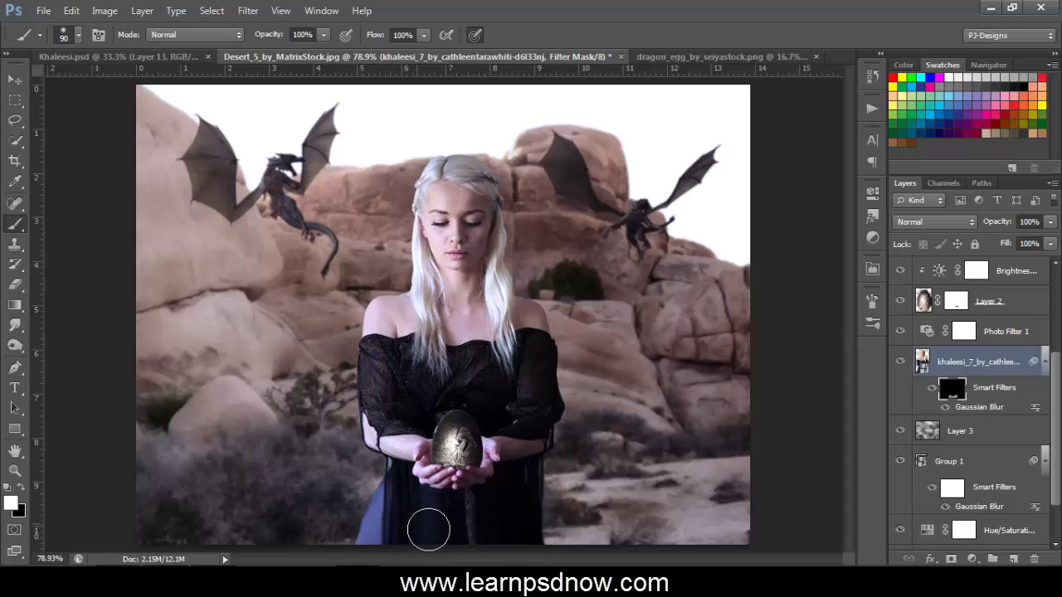
mouse_move(525, 529)
left_mouse_down()
mouse_move(564, 471)
mouse_move(576, 505)
left_mouse_up()
Step: Add a new layer above Gradient Map 1 and paint black shadows over the lower scene with a size 125 brush at 48% opacity
scroll(1053, 436, "up", 5)
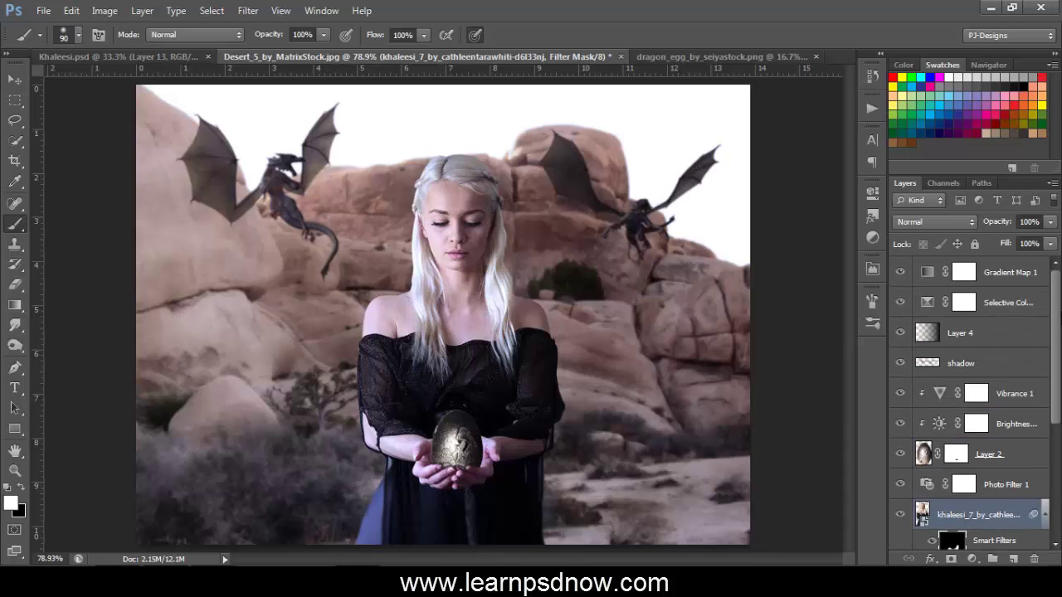
left_click(1016, 279)
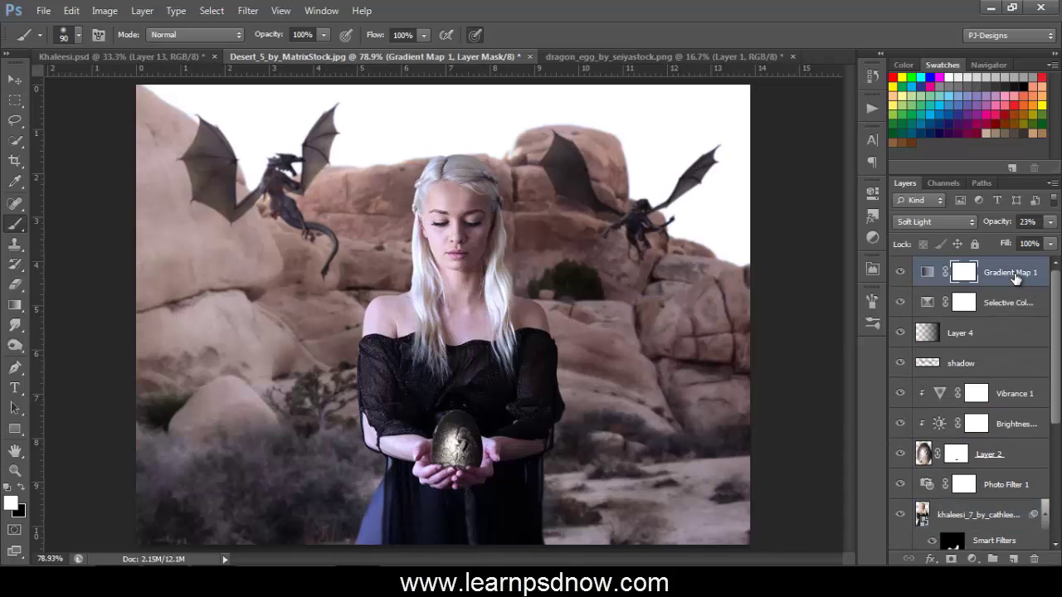
left_click(1013, 558)
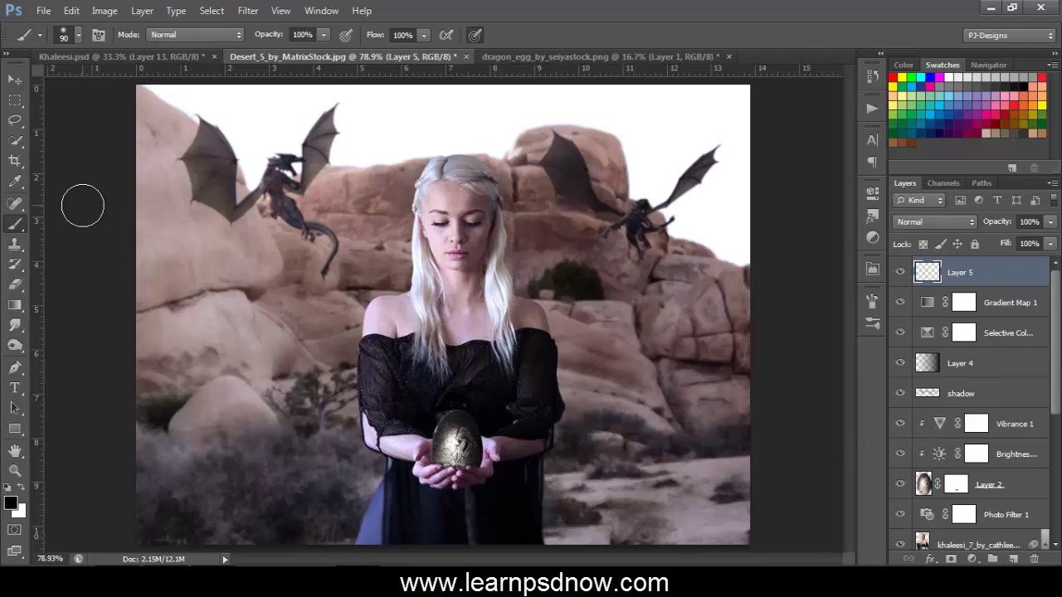
key("bracketright")
key("bracketright")
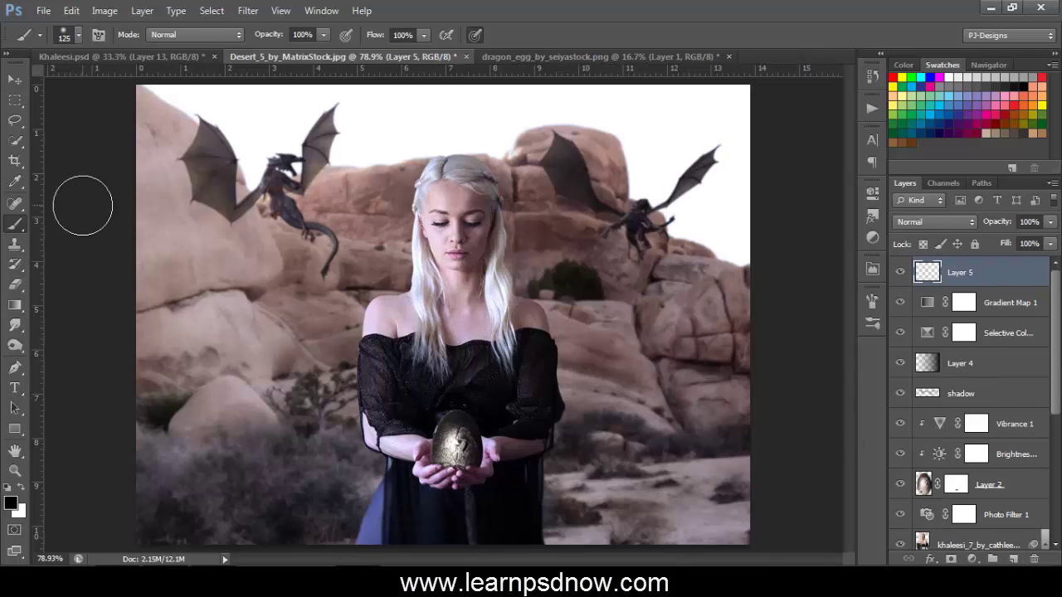
left_click(323, 35)
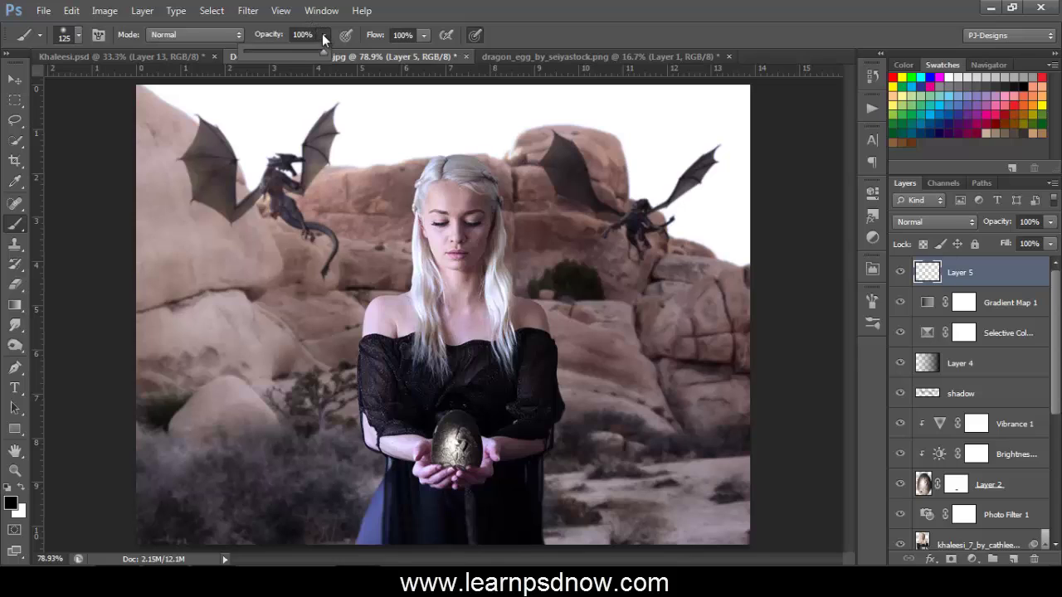
left_click(280, 48)
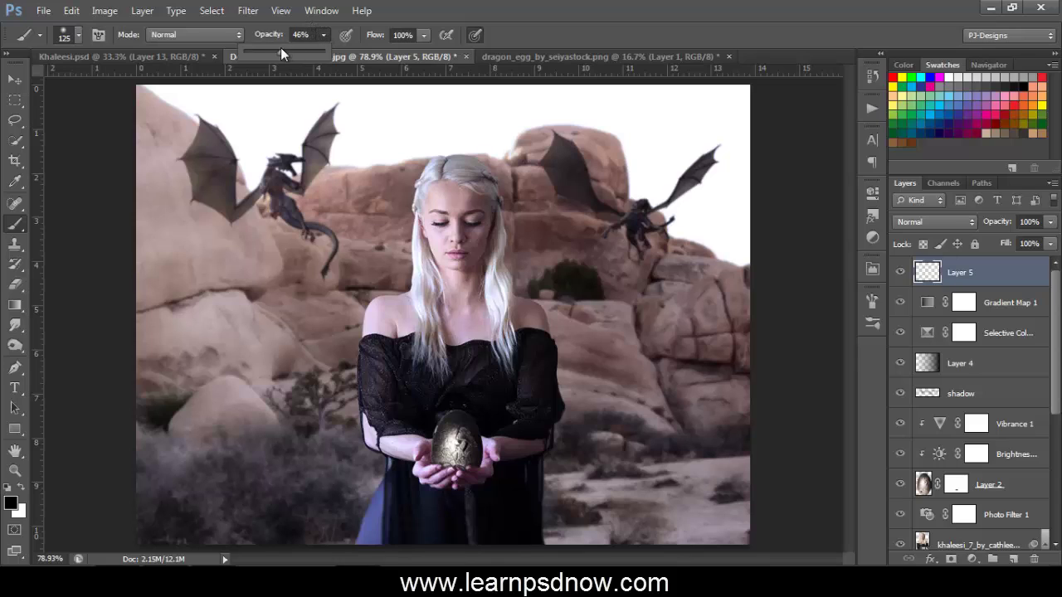
left_click(325, 34)
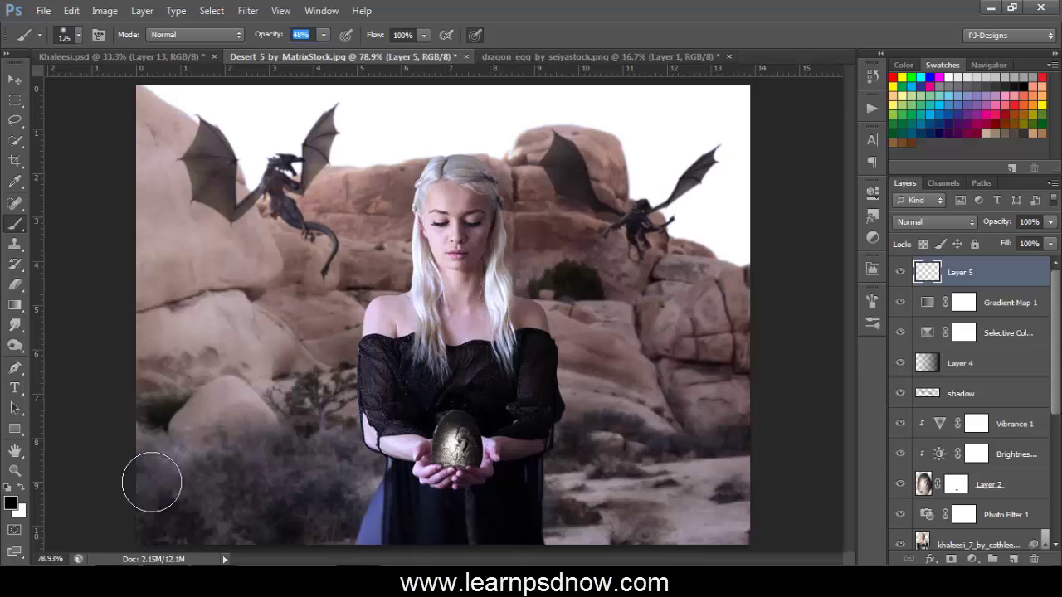
mouse_move(152, 482)
left_mouse_down()
mouse_move(189, 520)
mouse_move(183, 509)
mouse_move(220, 504)
mouse_move(238, 519)
mouse_move(259, 514)
mouse_move(294, 459)
mouse_move(325, 474)
mouse_move(310, 509)
mouse_move(349, 514)
mouse_move(229, 520)
mouse_move(229, 497)
mouse_move(258, 488)
mouse_move(269, 499)
mouse_move(407, 516)
mouse_move(336, 489)
mouse_move(404, 500)
mouse_move(408, 532)
mouse_move(484, 513)
mouse_move(516, 463)
mouse_move(530, 519)
mouse_move(581, 519)
mouse_move(606, 489)
mouse_move(648, 476)
mouse_move(651, 496)
mouse_move(764, 464)
mouse_move(741, 400)
mouse_move(684, 463)
mouse_move(686, 489)
mouse_move(728, 495)
mouse_move(713, 479)
mouse_move(638, 511)
mouse_move(610, 416)
mouse_move(702, 367)
mouse_move(713, 374)
mouse_move(743, 306)
mouse_move(744, 463)
mouse_move(678, 502)
mouse_move(595, 490)
mouse_move(581, 523)
mouse_move(587, 534)
mouse_move(647, 540)
mouse_move(629, 505)
mouse_move(708, 533)
mouse_move(558, 545)
mouse_move(676, 486)
mouse_move(740, 421)
mouse_move(730, 517)
mouse_move(651, 552)
mouse_move(550, 485)
mouse_move(581, 481)
mouse_move(587, 488)
mouse_move(472, 528)
mouse_move(486, 468)
mouse_move(489, 521)
mouse_move(436, 531)
mouse_move(393, 462)
mouse_move(381, 488)
mouse_move(340, 439)
mouse_move(329, 491)
mouse_move(342, 521)
mouse_move(255, 515)
mouse_move(230, 493)
mouse_move(162, 538)
mouse_move(130, 462)
mouse_move(158, 433)
mouse_move(274, 445)
mouse_move(269, 528)
mouse_move(510, 536)
mouse_move(218, 544)
left_mouse_up()
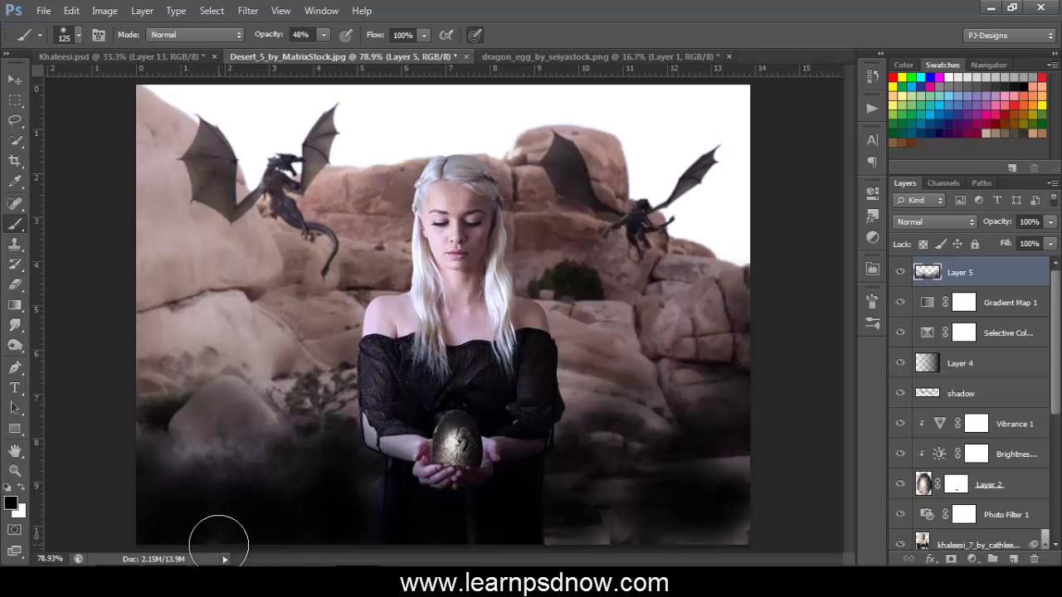
mouse_move(635, 448)
left_mouse_down()
mouse_move(685, 360)
mouse_move(705, 352)
left_mouse_up()
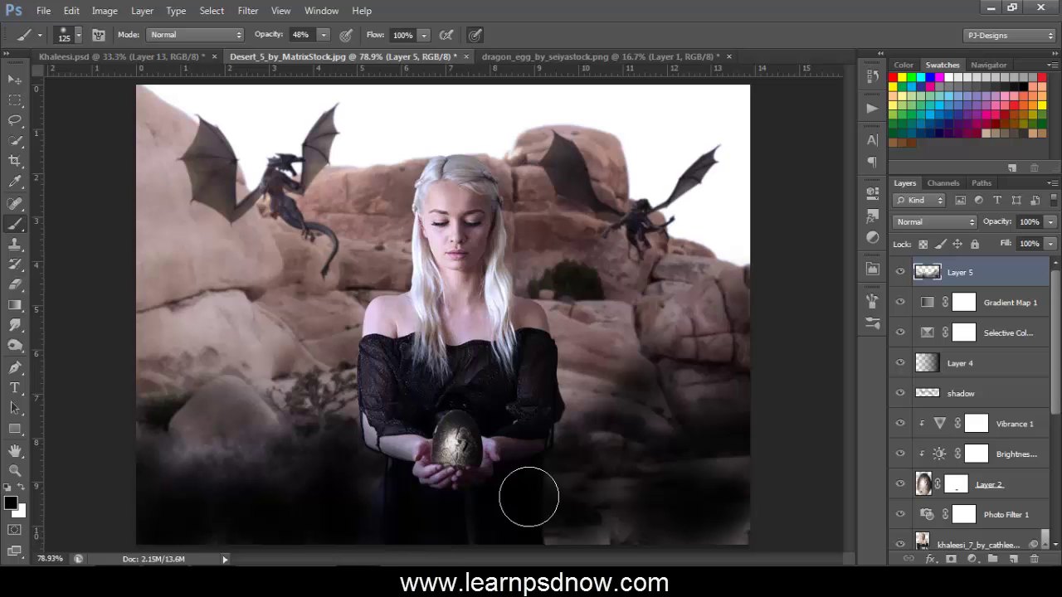
Step: Set the painted shadow layer, Layer 5, to Soft Light at 51% opacity and compare the image with and without it
left_click(919, 221)
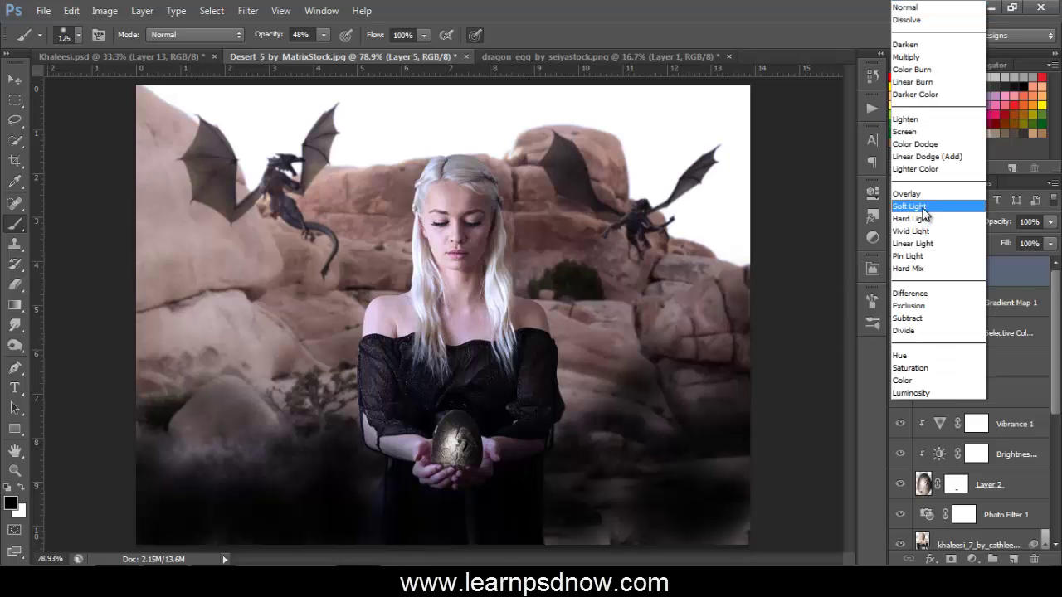
left_click(921, 207)
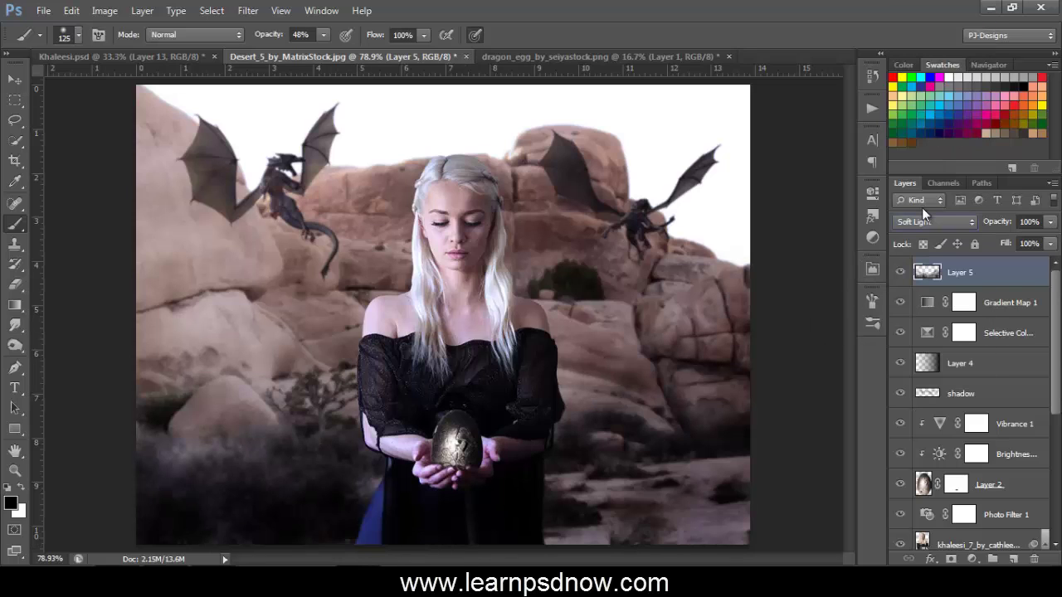
left_click(1050, 222)
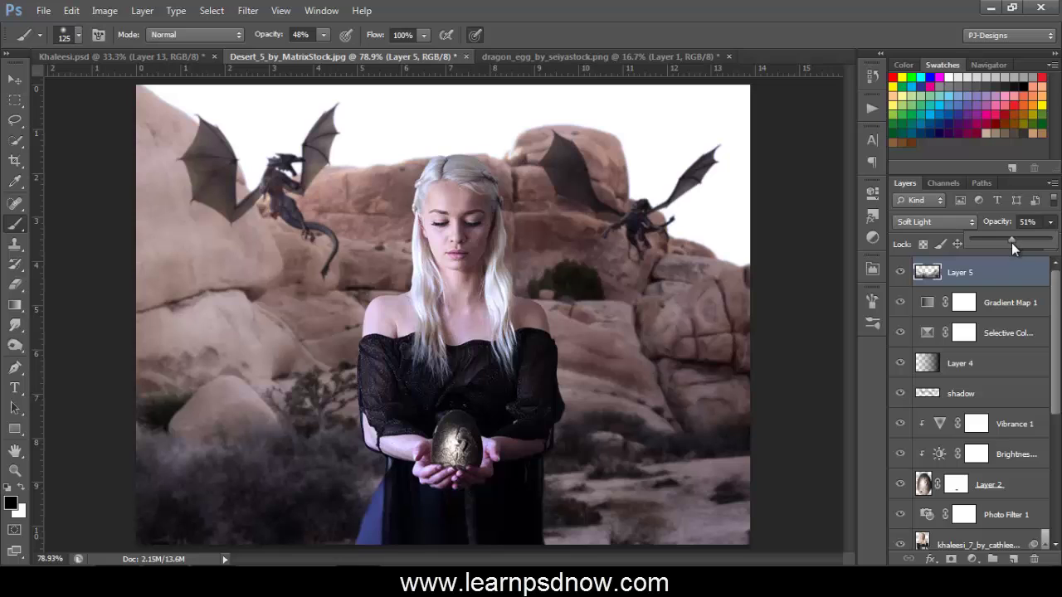
left_click(901, 274)
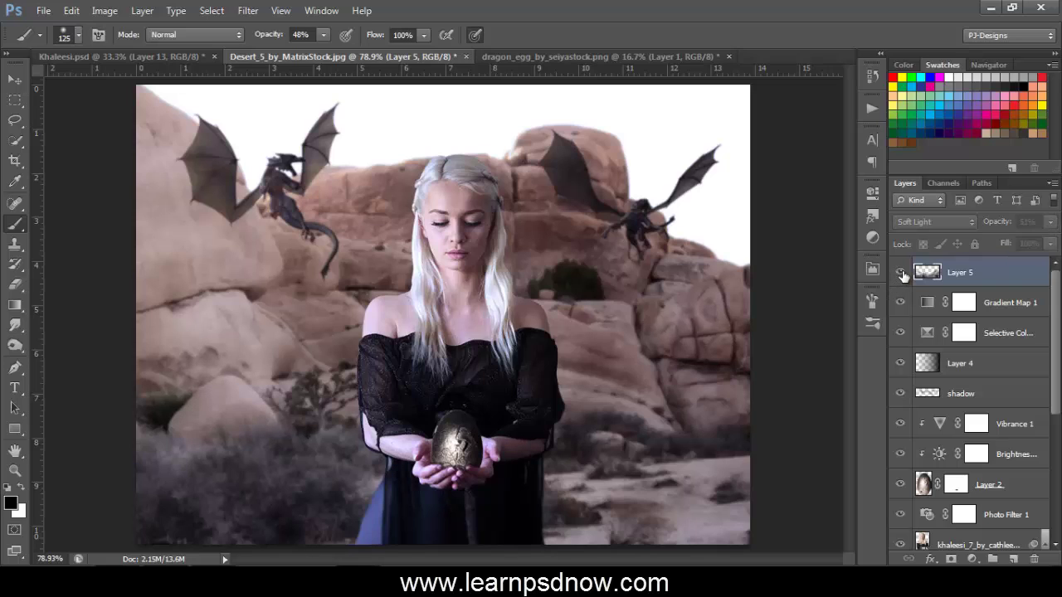
left_click(901, 274)
left_click(901, 274)
left_click(901, 273)
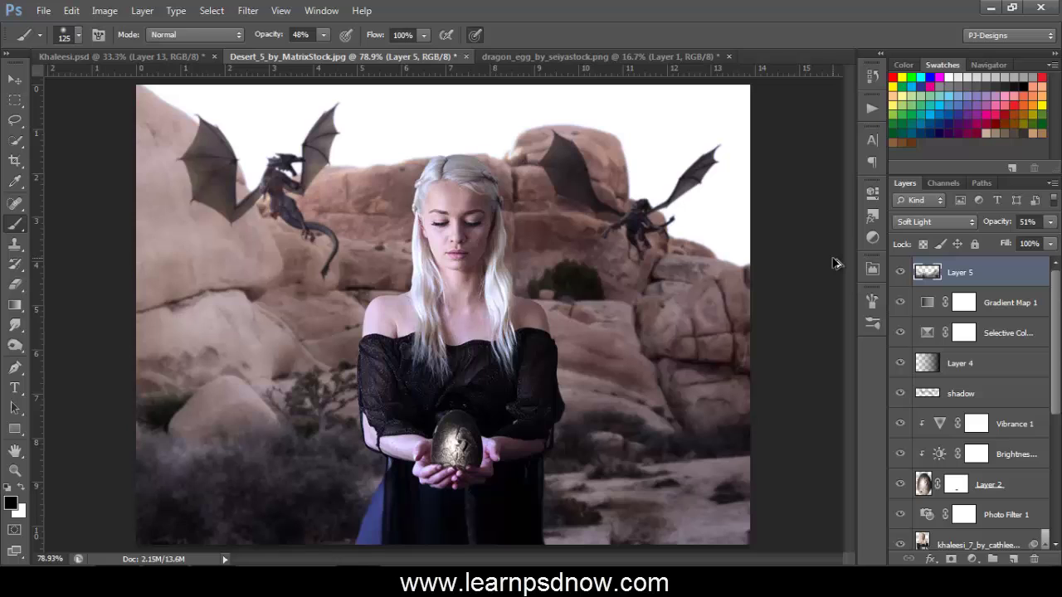
Step: Stamp all visible layers onto a new layer, apply a Lens Correction vignette amount of -100, and compare before and after
key("ctrl+alt+shift+e")
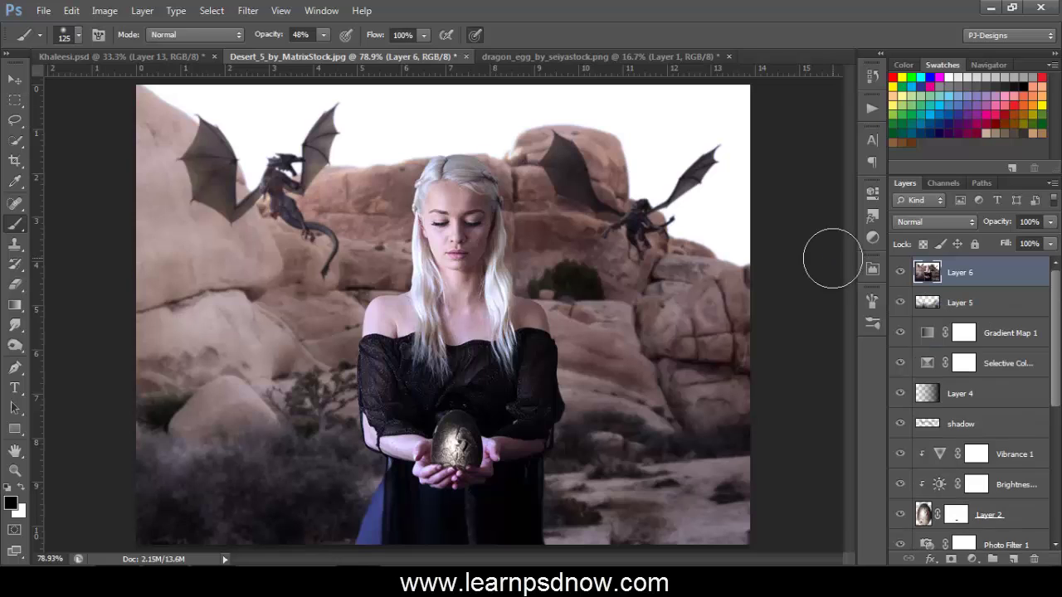
left_click(248, 11)
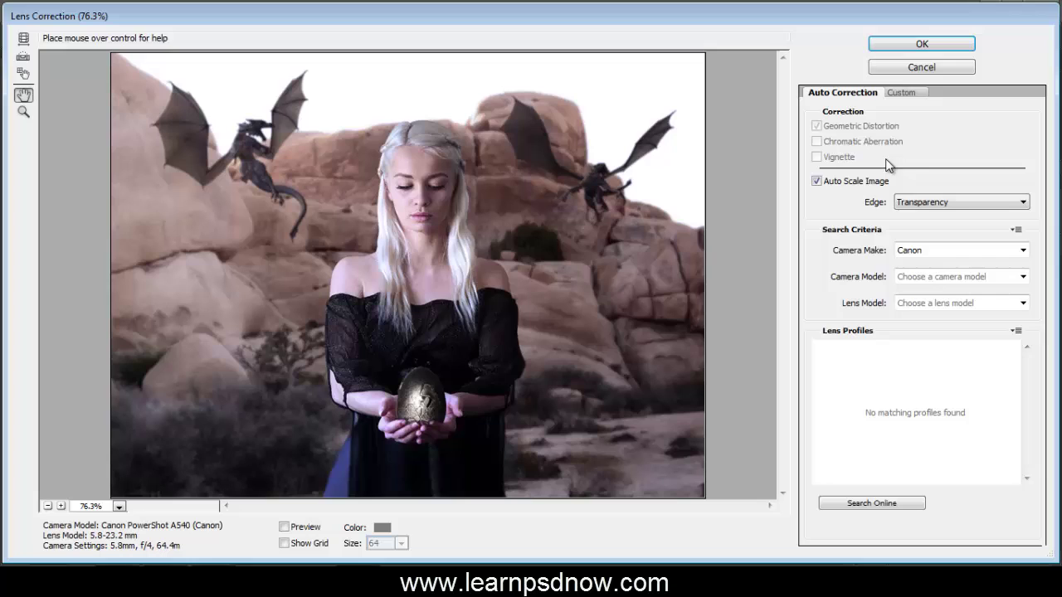
left_click(903, 93)
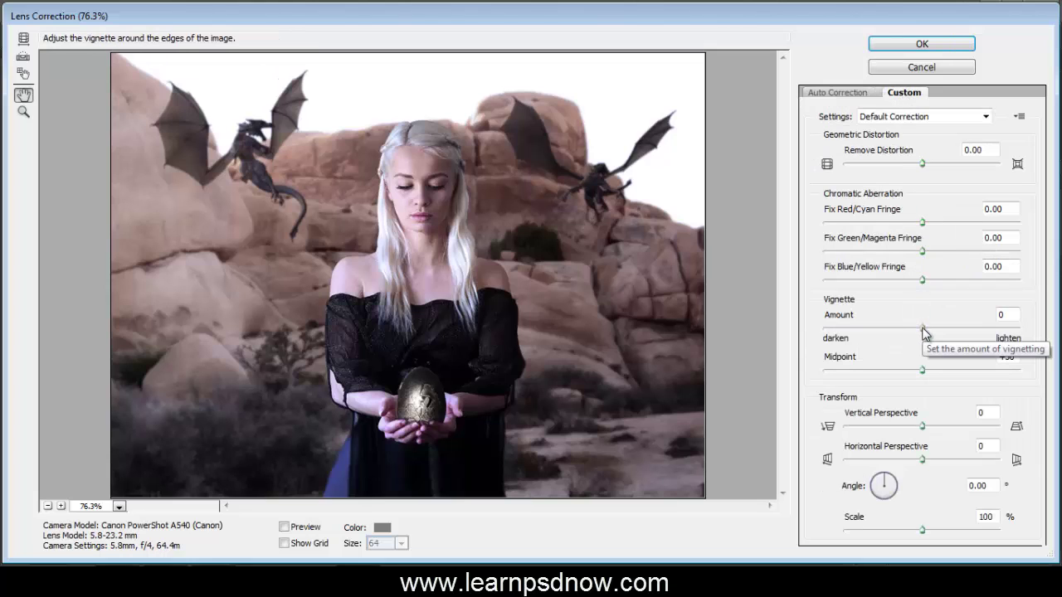
left_click_drag(922, 329, 815, 335)
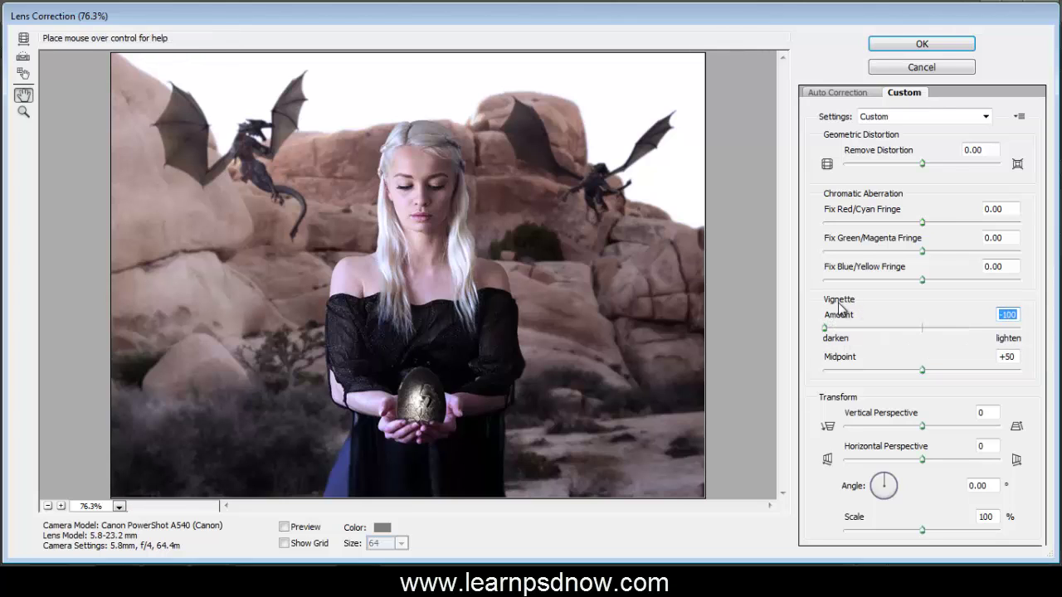
left_click(893, 45)
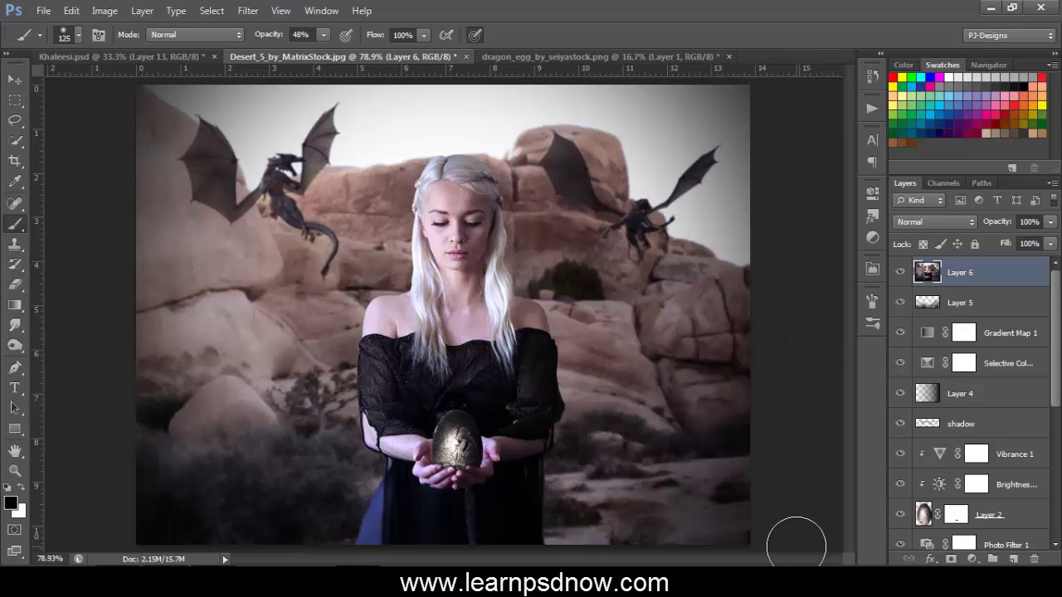
left_click(901, 273)
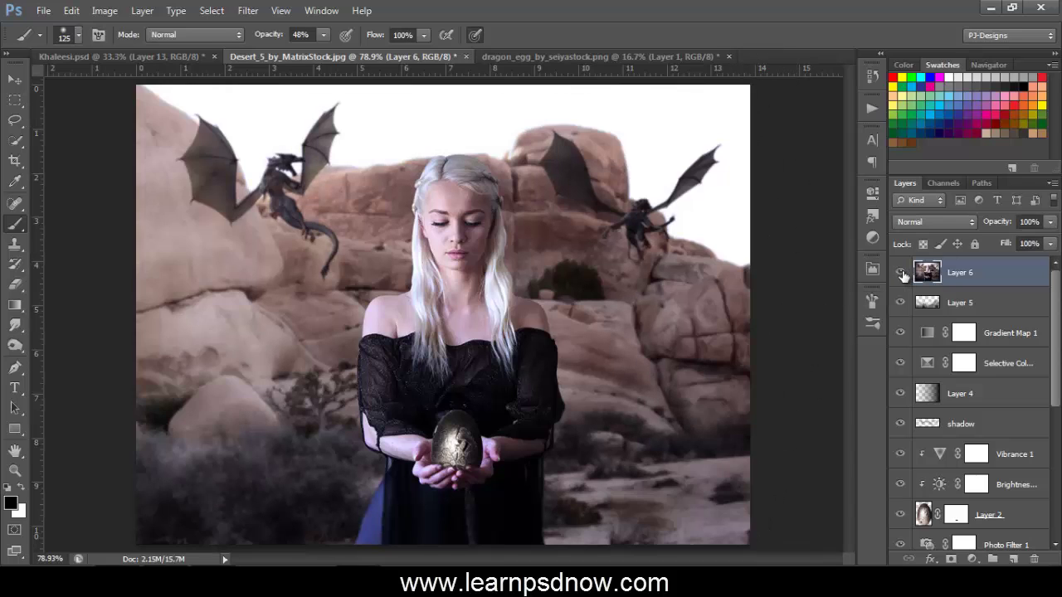
left_click(901, 272)
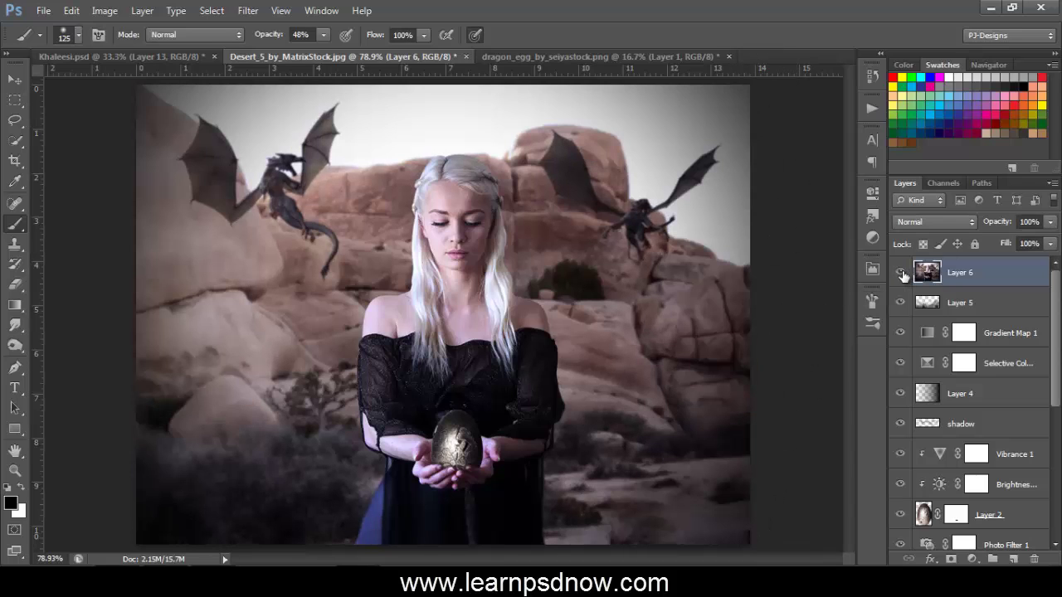
Step: Add a new layer filled with red and blend it as Soft Light at 40% opacity
left_click(1013, 559)
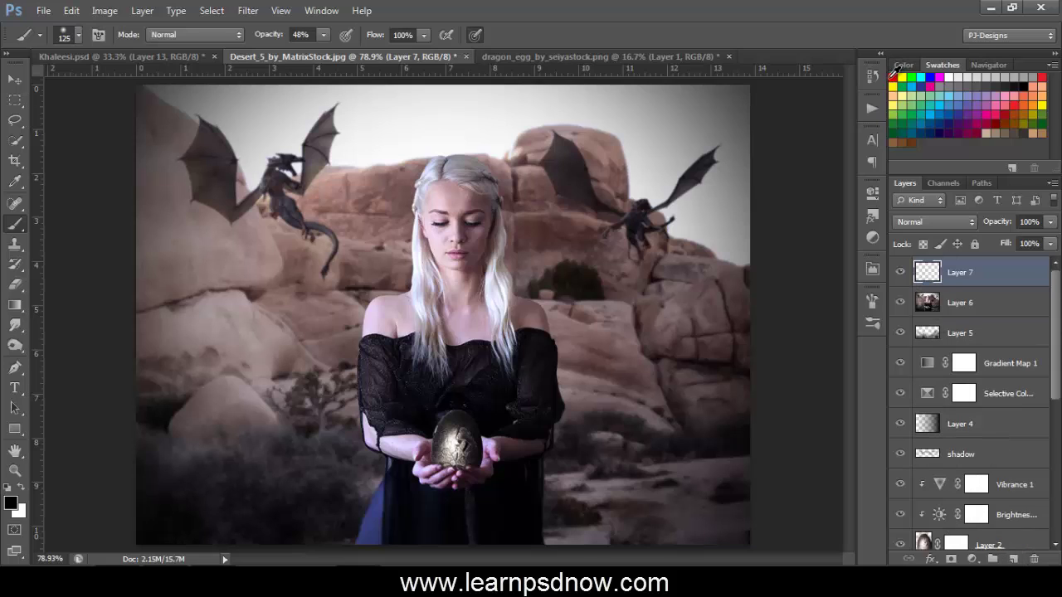
left_click(893, 78)
key("alt+BackSpace")
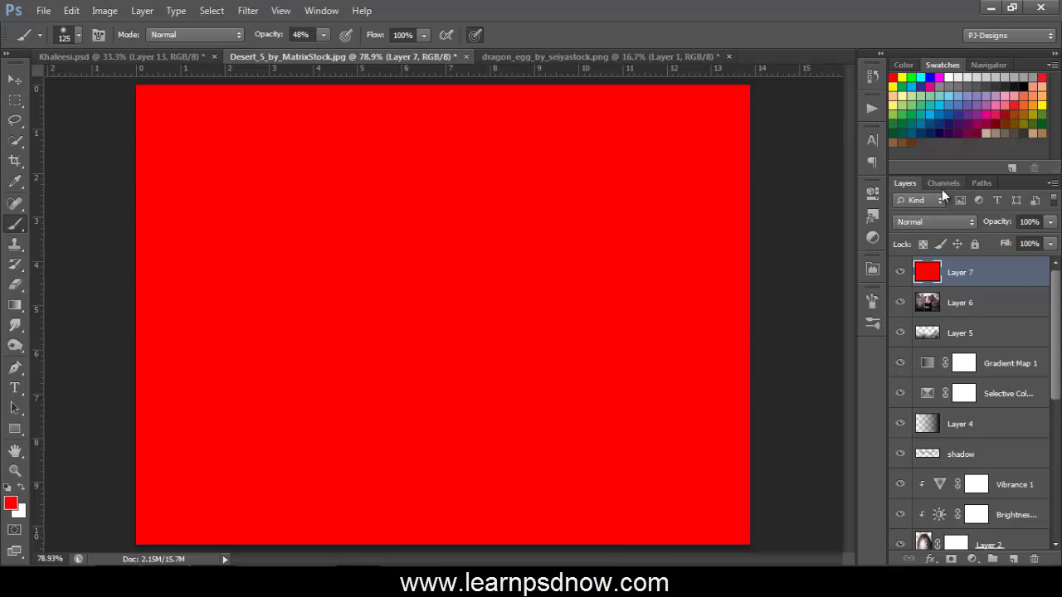
left_click(944, 221)
left_click(923, 207)
left_click(1050, 222)
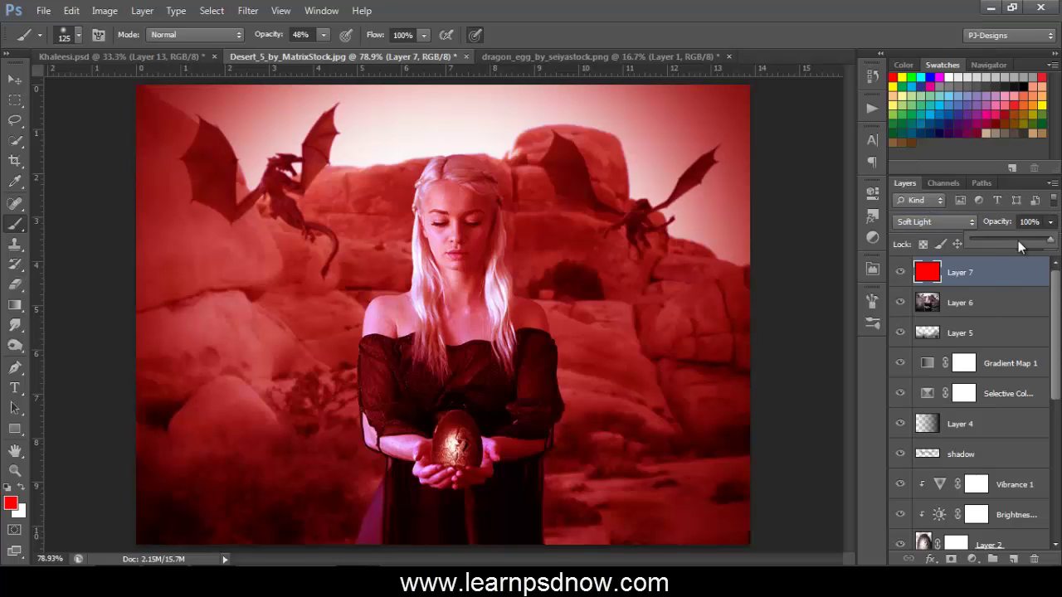
left_click(997, 239)
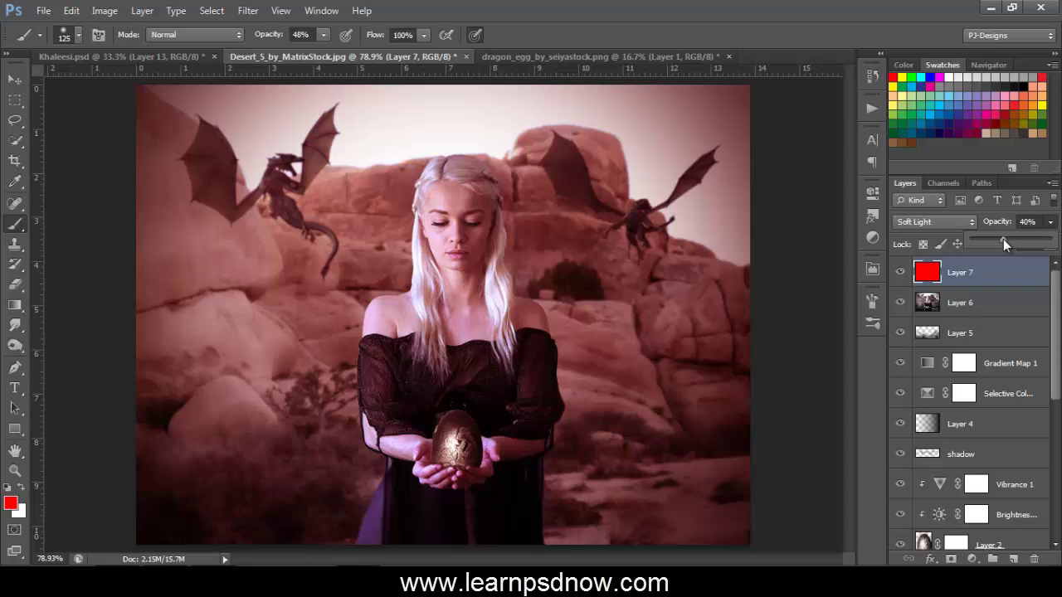
left_click_drag(1003, 239, 1003, 239)
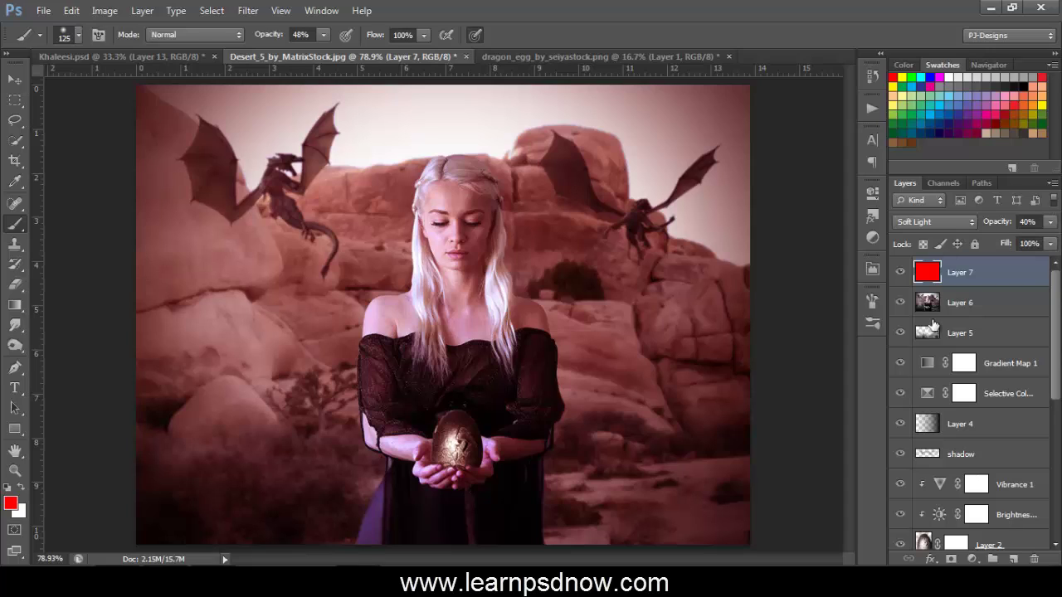
Step: Play the dodge and burn action to add a gray dodge and burn layer above the red layer
left_click(871, 111)
left_click(768, 145)
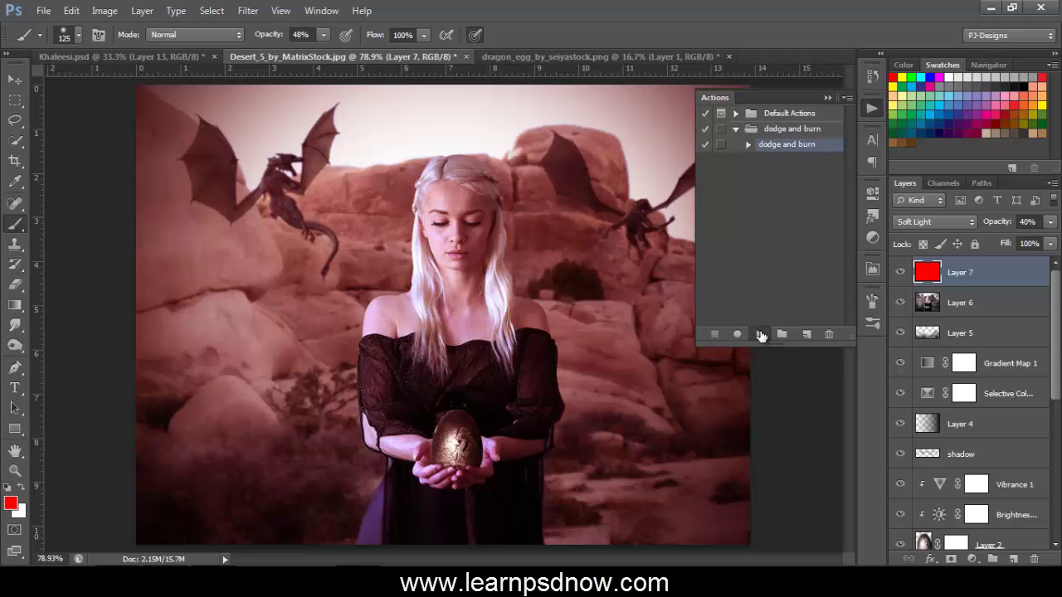
left_click(761, 335)
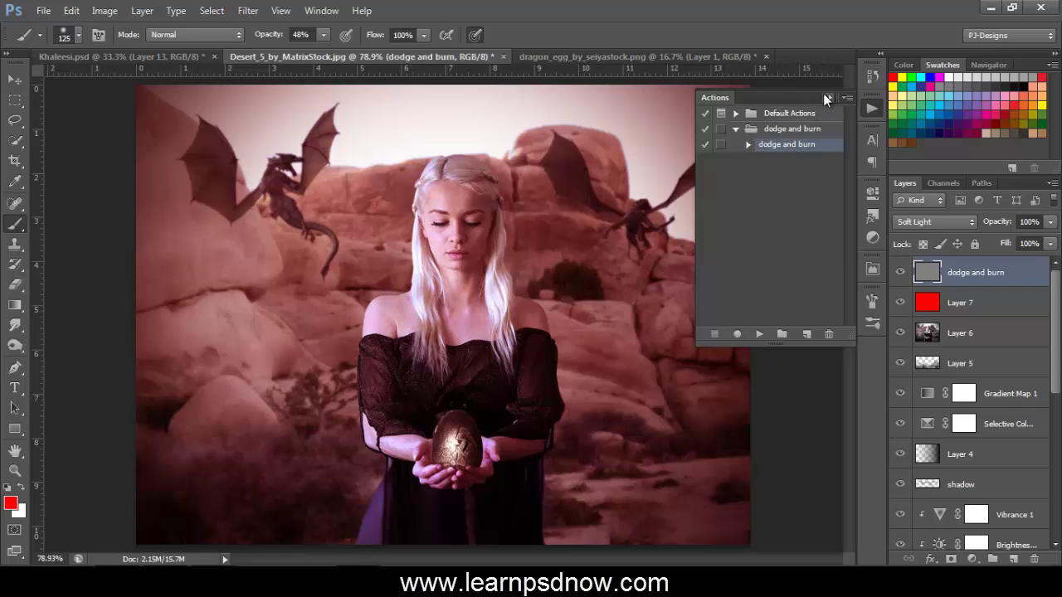
left_click(826, 98)
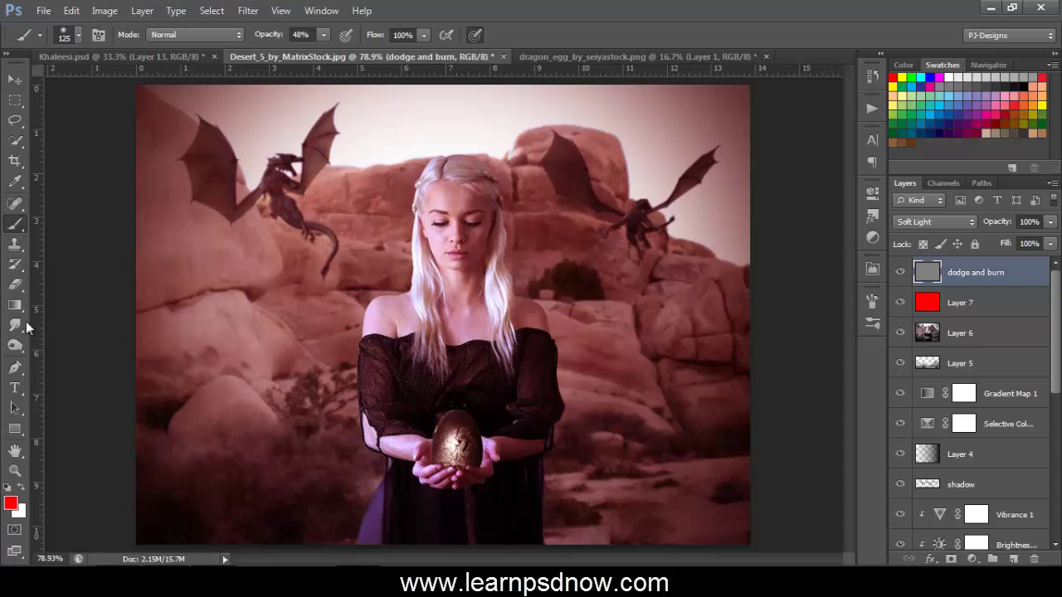
Step: Dodge the woman's forehead and the bridge of her nose on Highlights at 19% exposure with brush sizes 8 to 15
left_click(15, 345)
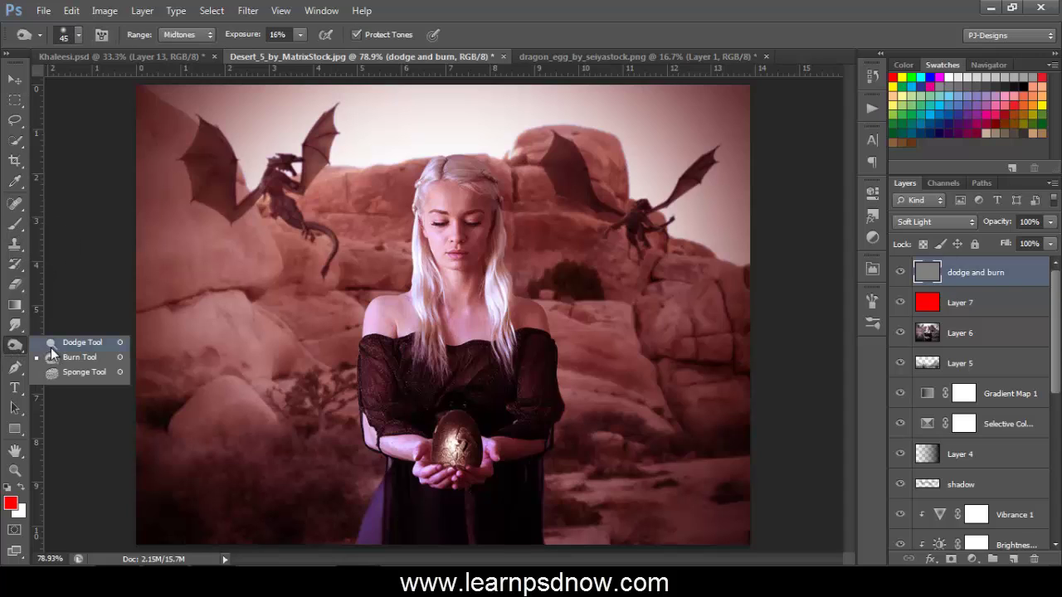
left_click(51, 344)
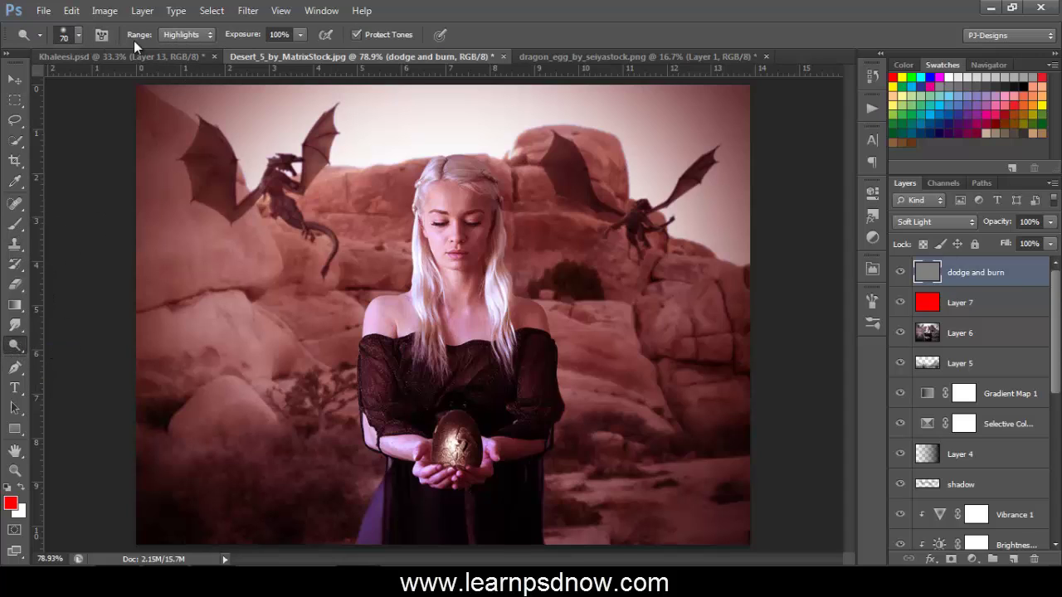
left_click(299, 34)
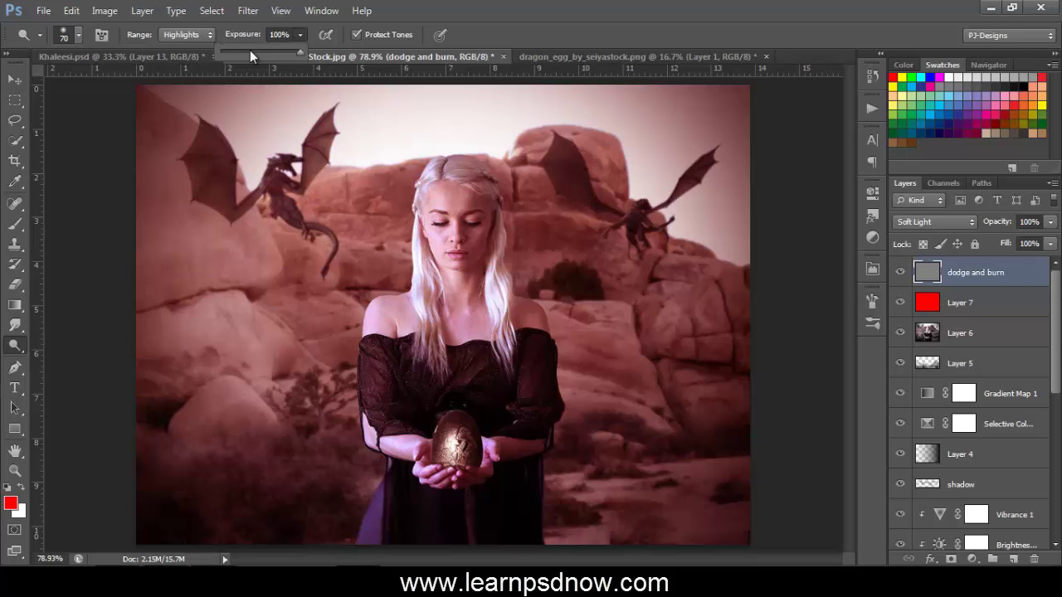
left_click(250, 51)
left_click_drag(240, 51, 236, 54)
left_click(476, 9)
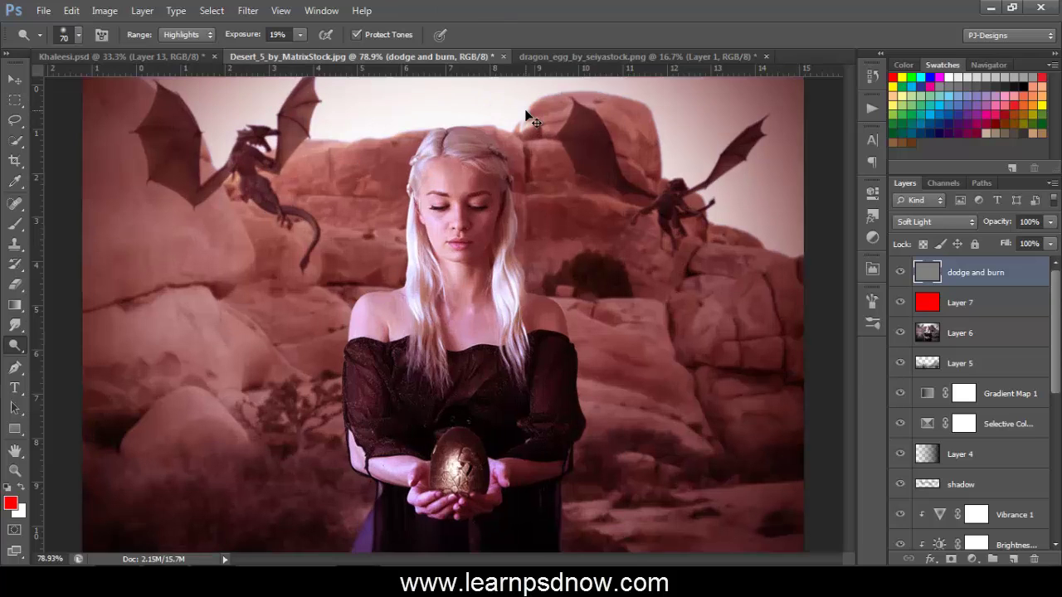
key("ctrl+plus")
key("ctrl+plus")
key("ctrl+plus")
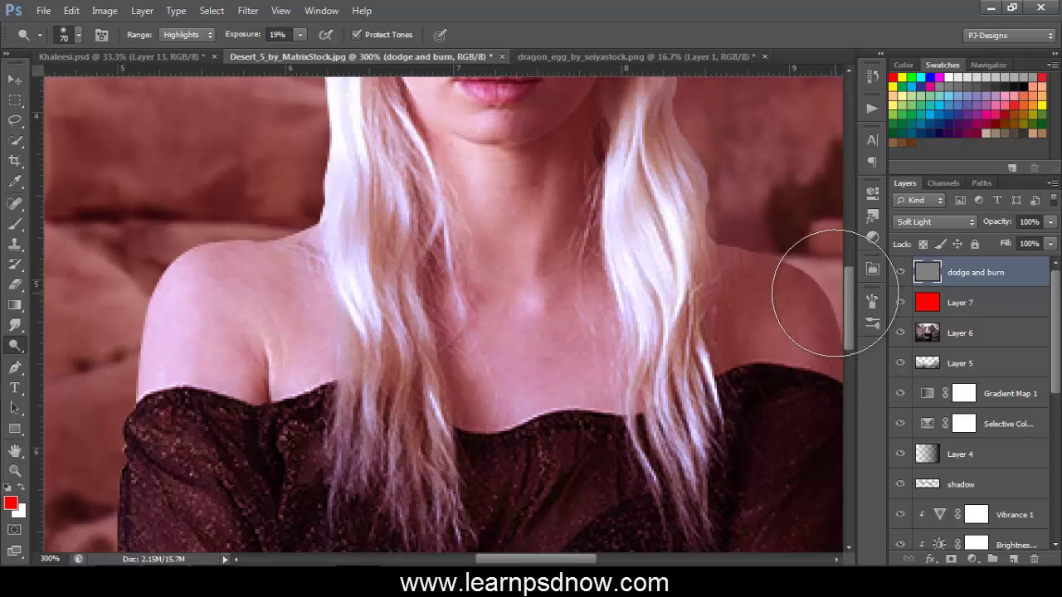
mouse_move(849, 290)
left_mouse_down()
mouse_move(845, 211)
mouse_move(845, 222)
left_mouse_up()
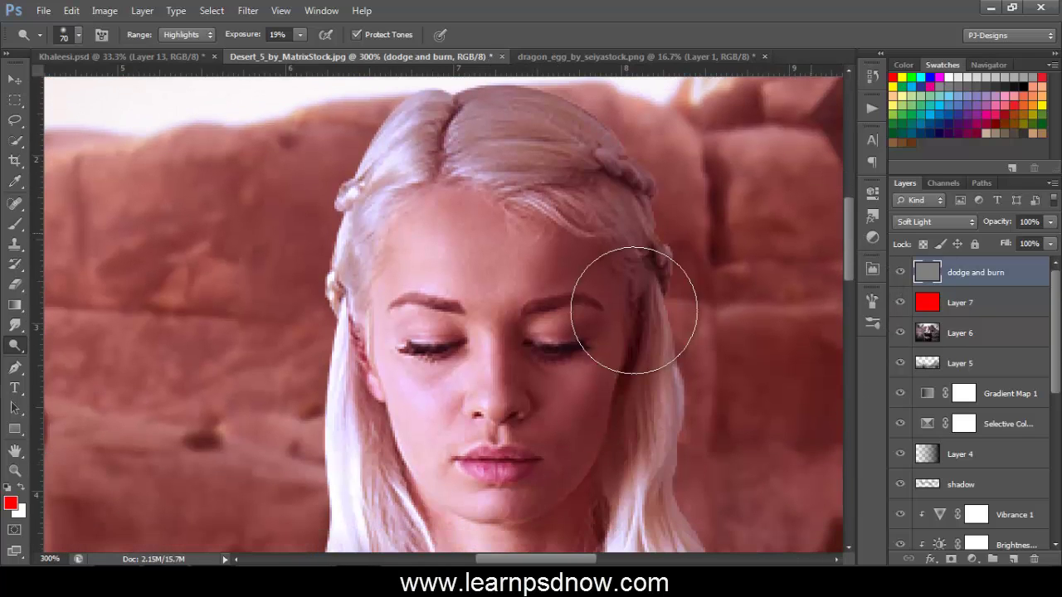
key("bracketleft")
key("bracketleft")
key("bracketleft")
key("bracketleft")
key("bracketleft")
key("bracketleft")
key("bracketleft")
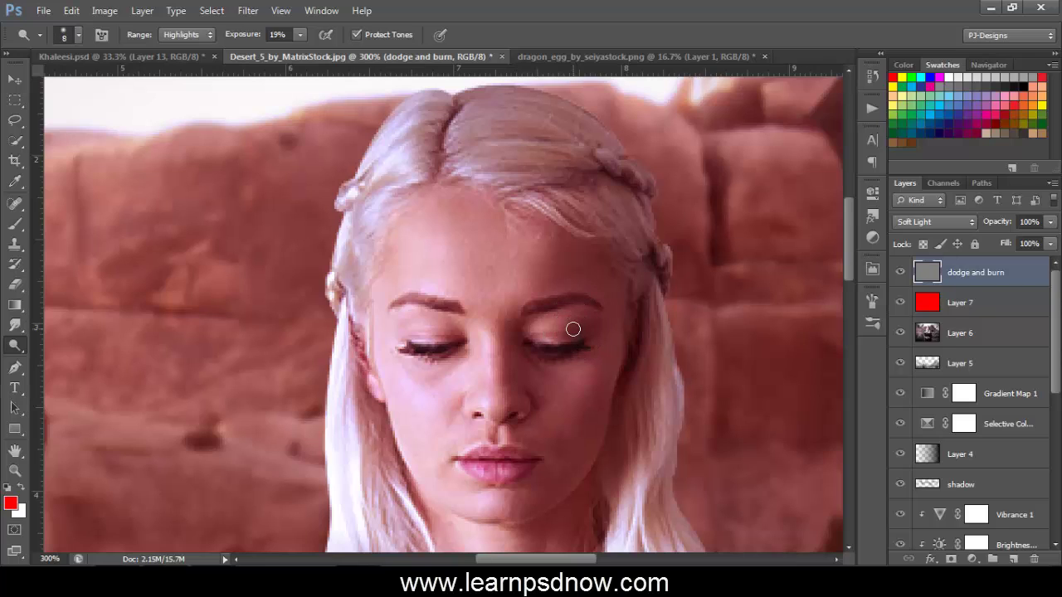
key("bracketright")
key("bracketright")
key("bracketright")
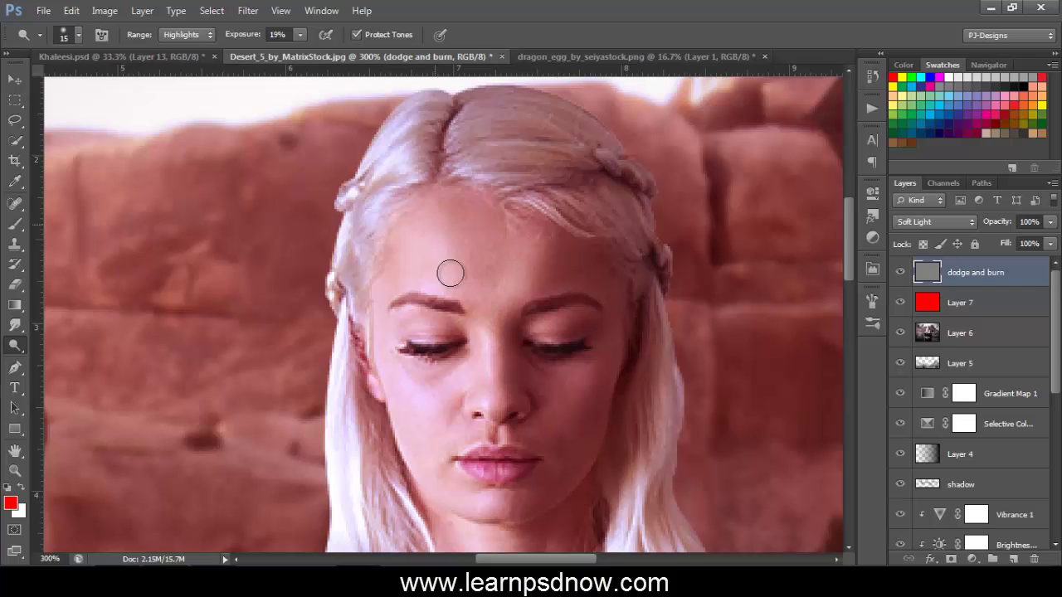
key("bracketleft")
key("bracketleft")
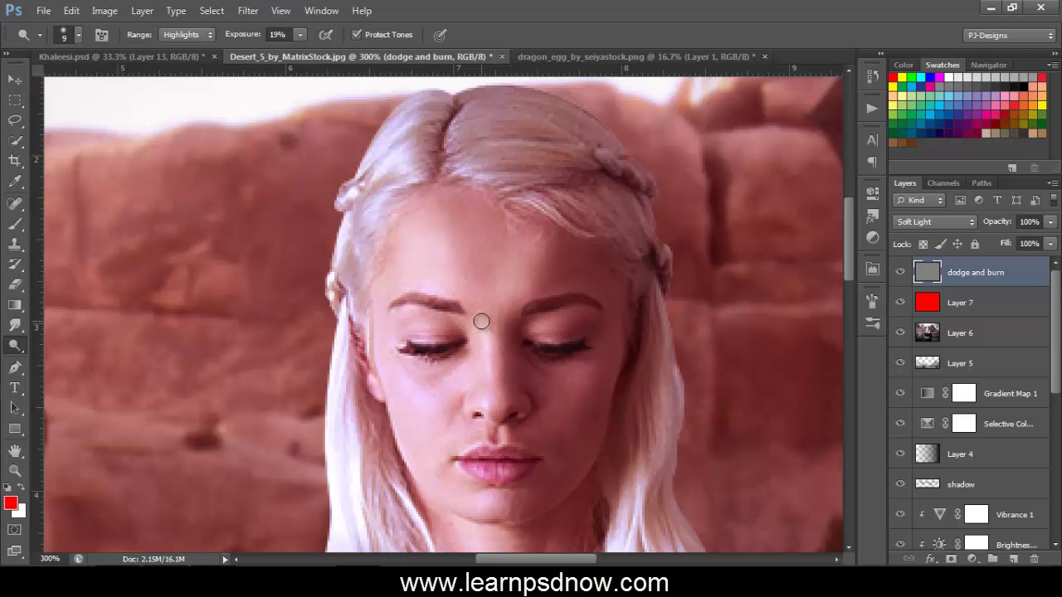
Step: Dodge fine highlights on the woman's nose and lips with a size 3 brush, and her forehead with size 25
key("bracketright")
key("bracketright")
key("bracketleft")
key("bracketleft")
key("bracketleft")
key("bracketleft")
key("bracketleft")
key("bracketleft")
key("bracketleft")
key("bracketleft")
key("bracketleft")
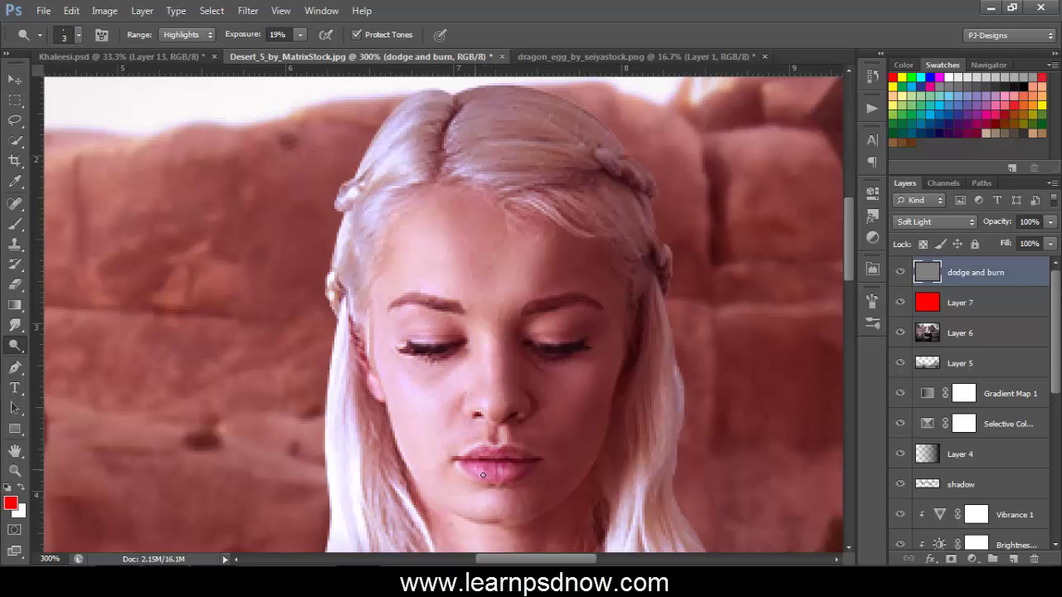
key("bracketright")
key("bracketright")
key("bracketright")
key("bracketright")
key("bracketright")
key("bracketright")
key("bracketright")
key("bracketright")
key("bracketright")
key("bracketright")
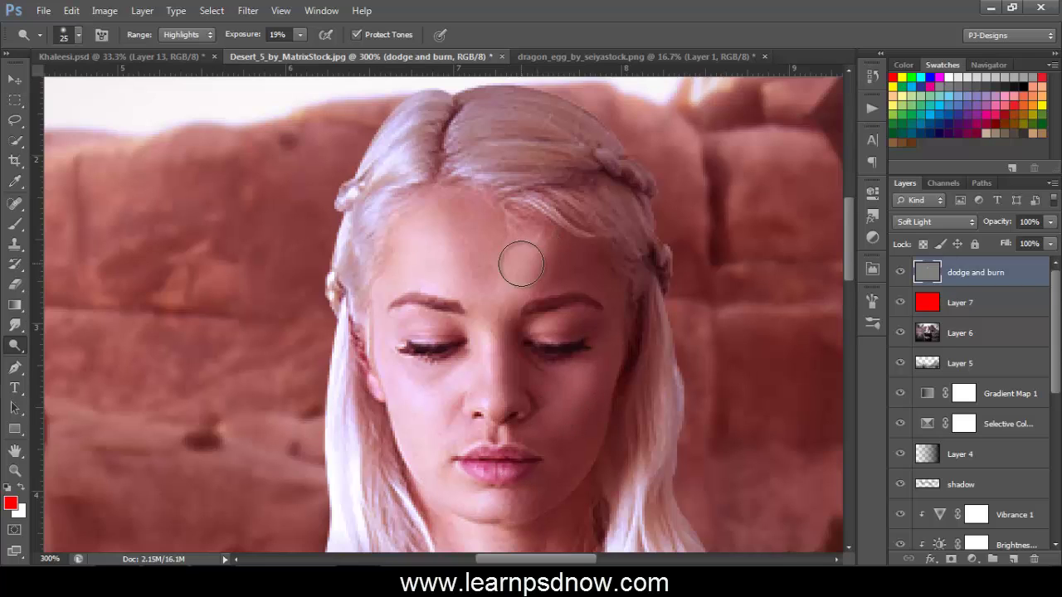
Step: Dodge fine highlights along the woman's hair on the crown and hairline with brush sizes 2 to 4
key("bracketleft")
key("bracketleft")
key("bracketleft")
key("bracketleft")
key("bracketleft")
key("bracketleft")
key("bracketleft")
key("bracketleft")
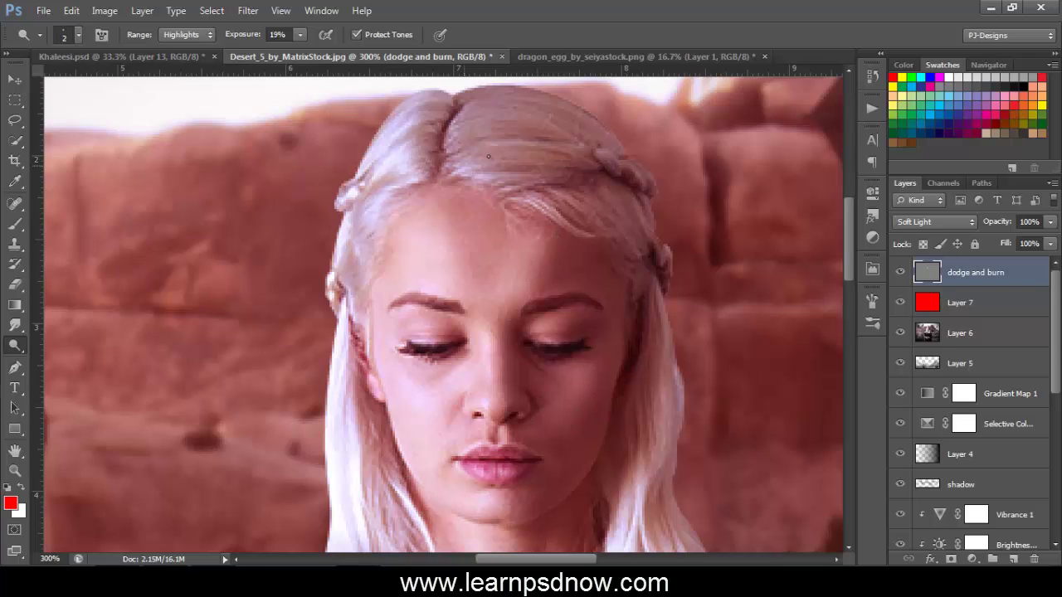
left_click_drag(497, 175, 561, 170)
mouse_move(499, 154)
left_mouse_down()
mouse_move(547, 154)
mouse_move(531, 138)
left_mouse_up()
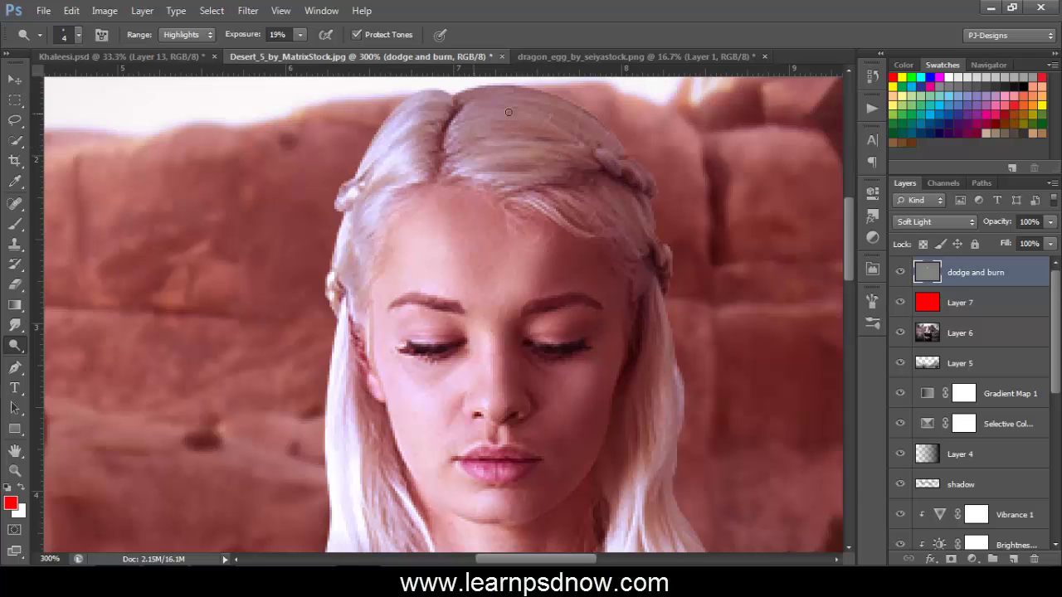
left_click_drag(482, 112, 521, 112)
mouse_move(497, 101)
left_mouse_down()
mouse_move(573, 124)
mouse_move(495, 98)
mouse_move(543, 101)
mouse_move(638, 181)
mouse_move(634, 196)
mouse_move(609, 195)
mouse_move(637, 241)
mouse_move(573, 200)
mouse_move(618, 251)
left_mouse_up()
left_click_drag(526, 200, 592, 235)
mouse_move(502, 107)
left_mouse_down()
mouse_move(551, 115)
mouse_move(585, 141)
left_mouse_up()
Step: Dodge soft highlights on the woman's neck, chest and shoulders with brush sizes 20 to 30
scroll(853, 264, "down", 4)
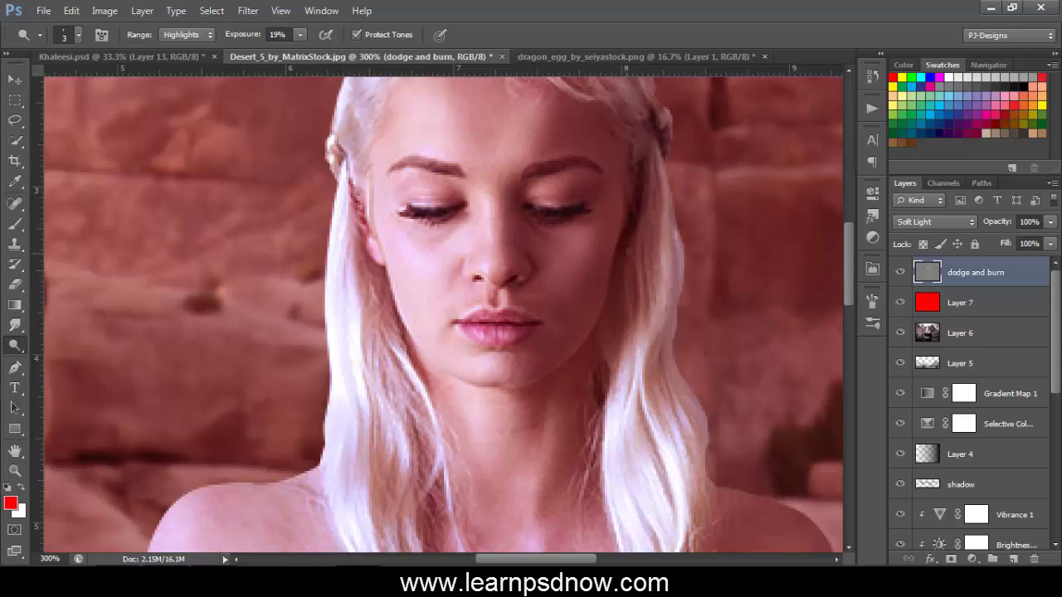
scroll(812, 272, "down", 5)
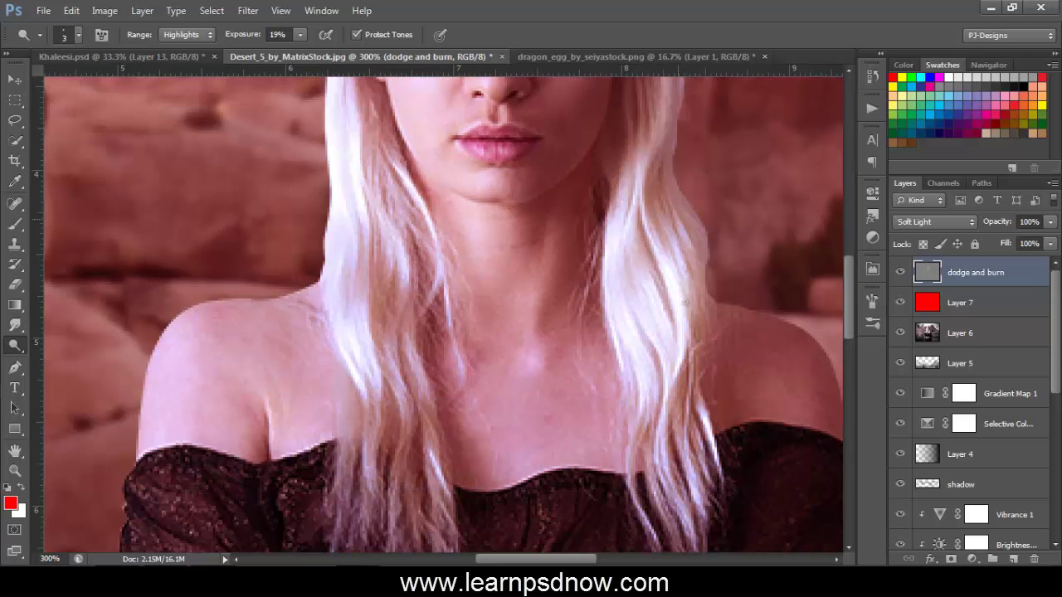
key("bracketright")
key("bracketright")
key("bracketright")
key("bracketright")
key("bracketright")
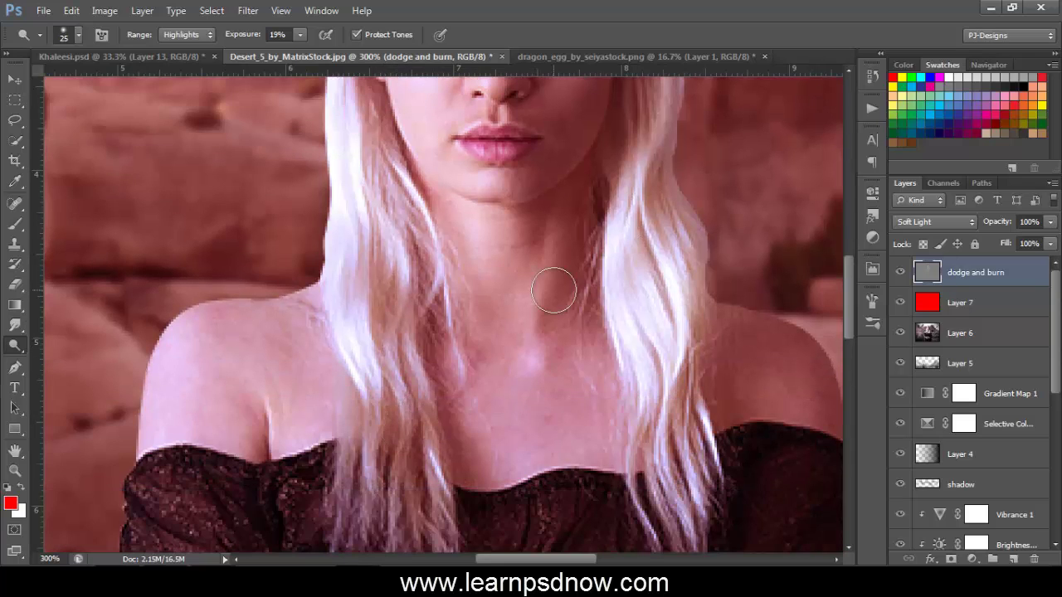
key("bracketright")
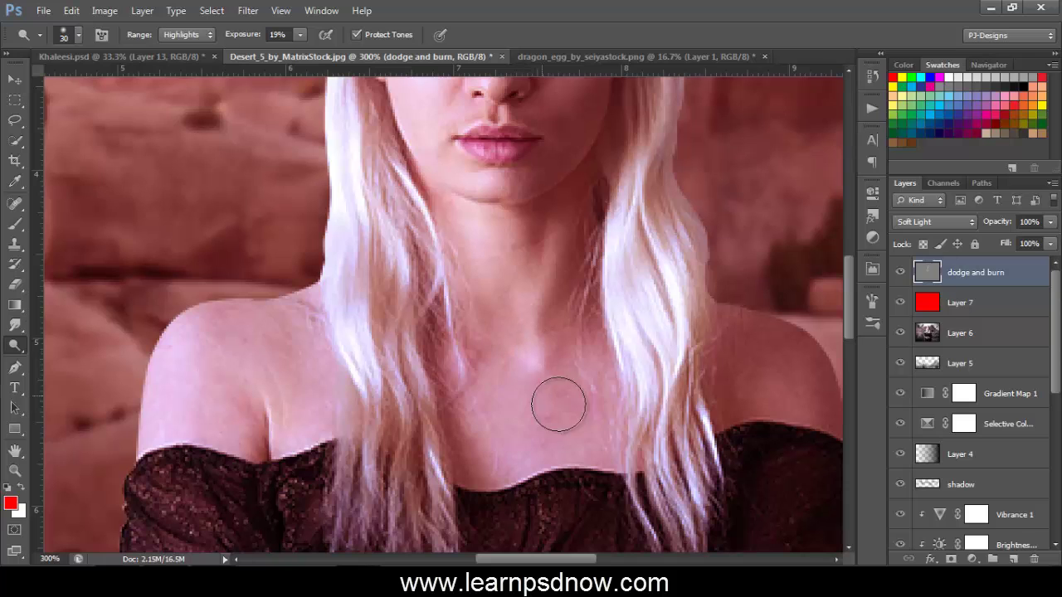
scroll(648, 379, "right", 3)
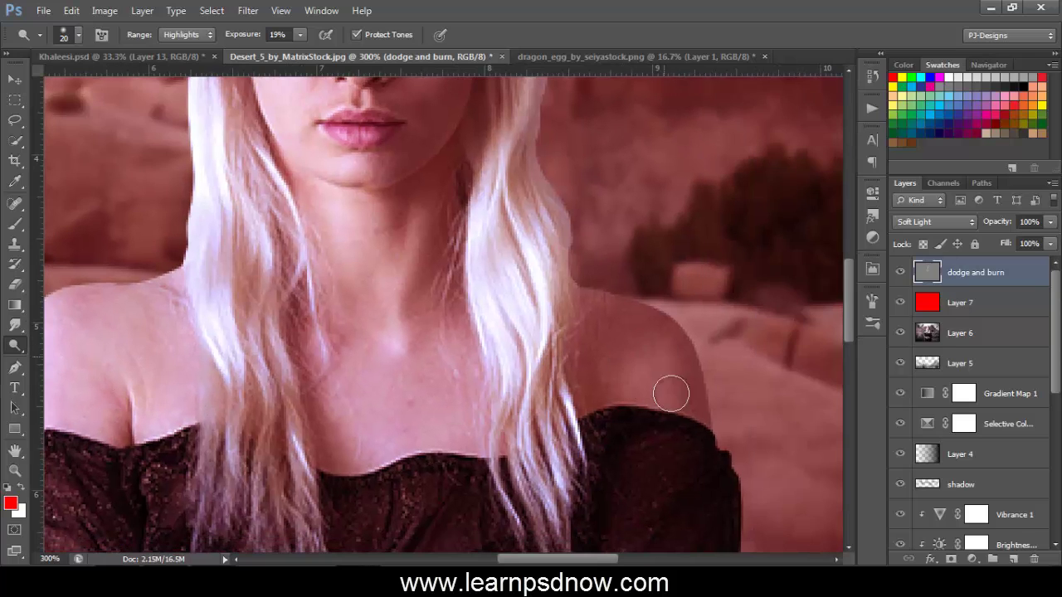
Step: Dodge the lower hair strands on both sides of the woman's chest with a size 4 brush
key("bracketleft")
key("bracketleft")
key("bracketleft")
key("bracketleft")
key("bracketleft")
key("bracketleft")
key("bracketleft")
key("bracketleft")
scroll(639, 334, "down", 6)
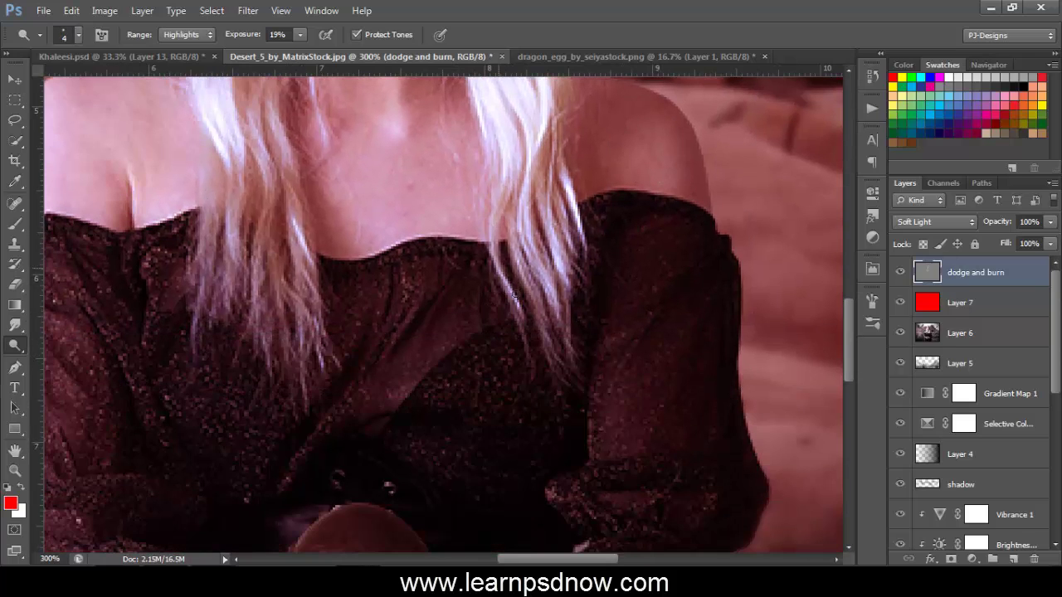
mouse_move(540, 277)
left_mouse_down()
mouse_move(567, 278)
mouse_move(539, 149)
left_mouse_up()
mouse_move(287, 165)
left_mouse_down()
mouse_move(267, 275)
mouse_move(258, 126)
left_mouse_up()
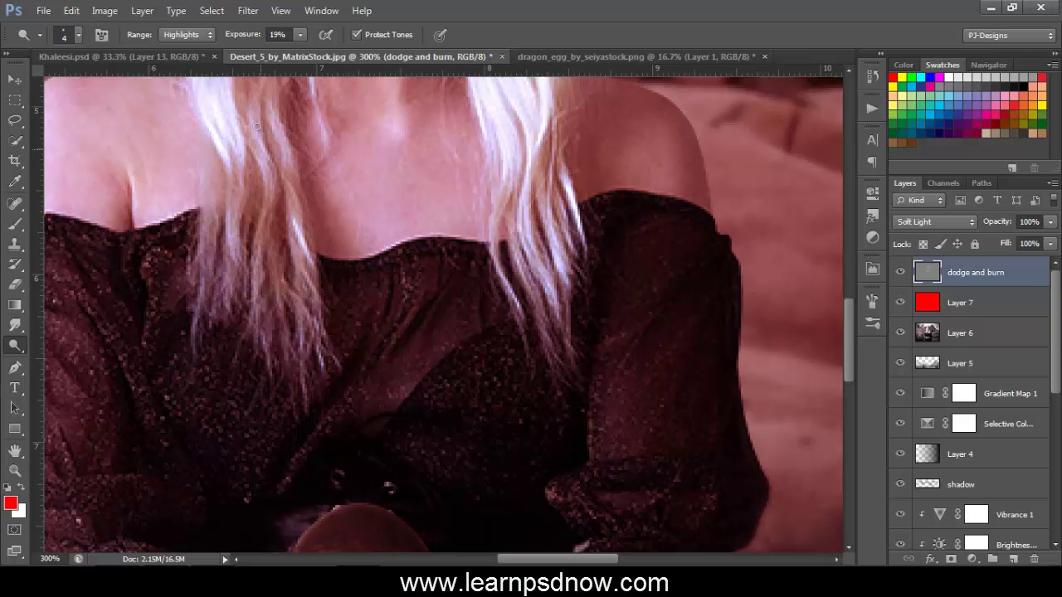
Step: Dodge highlights on the woman's forearm and hands with brush sizes 8 and 5
key("bracketright")
key("bracketright")
key("bracketright")
key("bracketright")
scroll(235, 217, "down", 9)
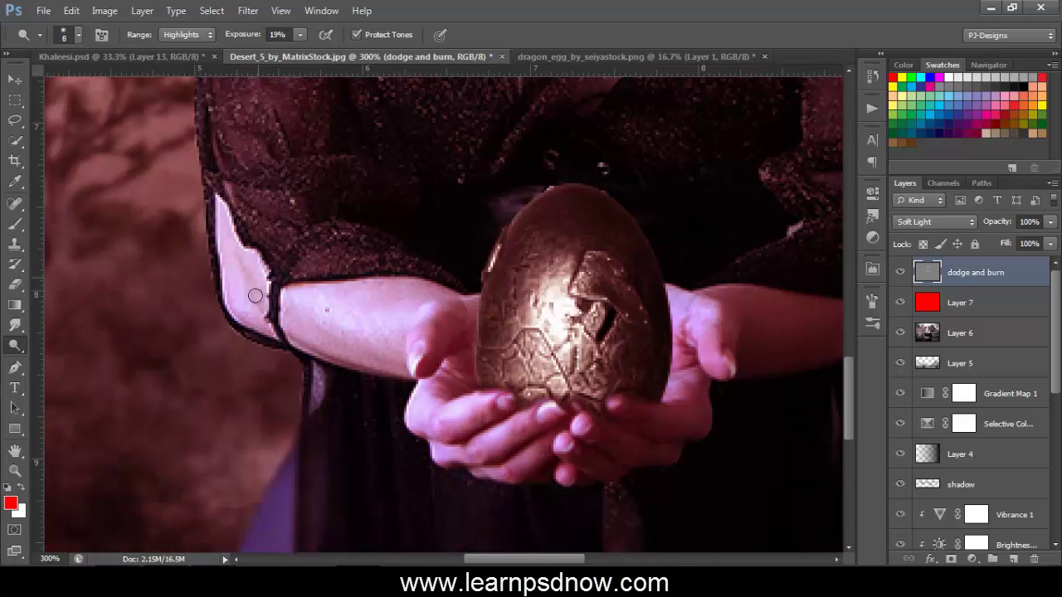
key("bracketleft")
key("bracketleft")
key("bracketleft")
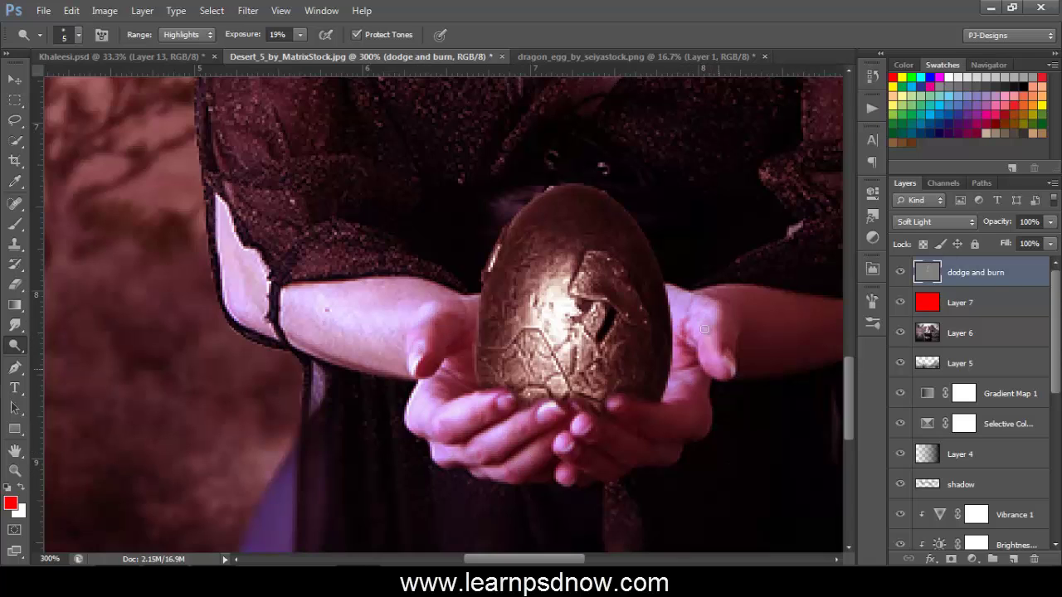
Step: Dodge fine highlights on the fingers holding the egg with a size 2 brush
key("ctrl+plus")
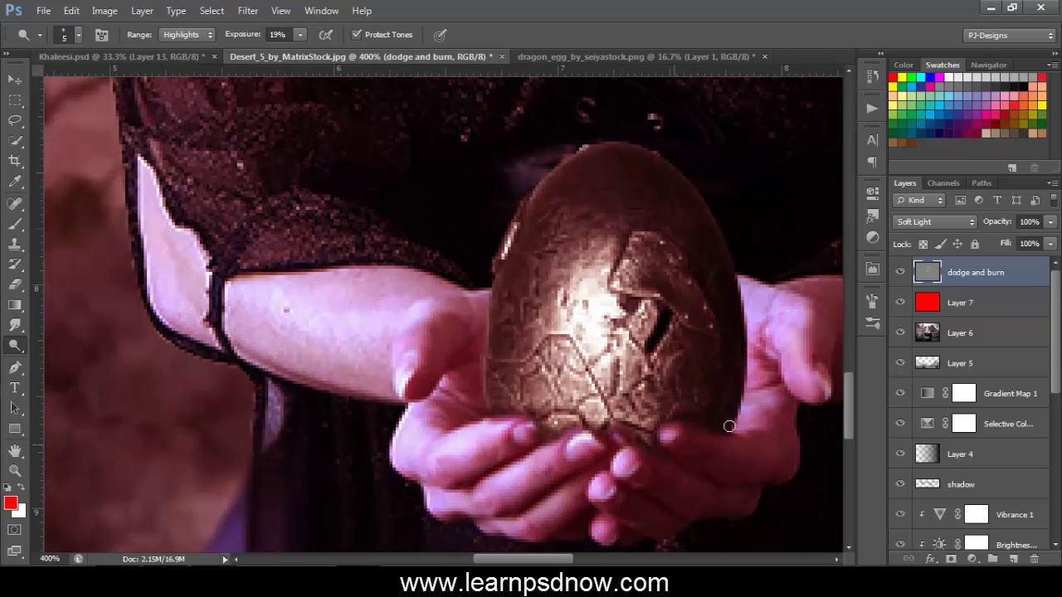
scroll(713, 423, "down", 4)
key("bracketleft")
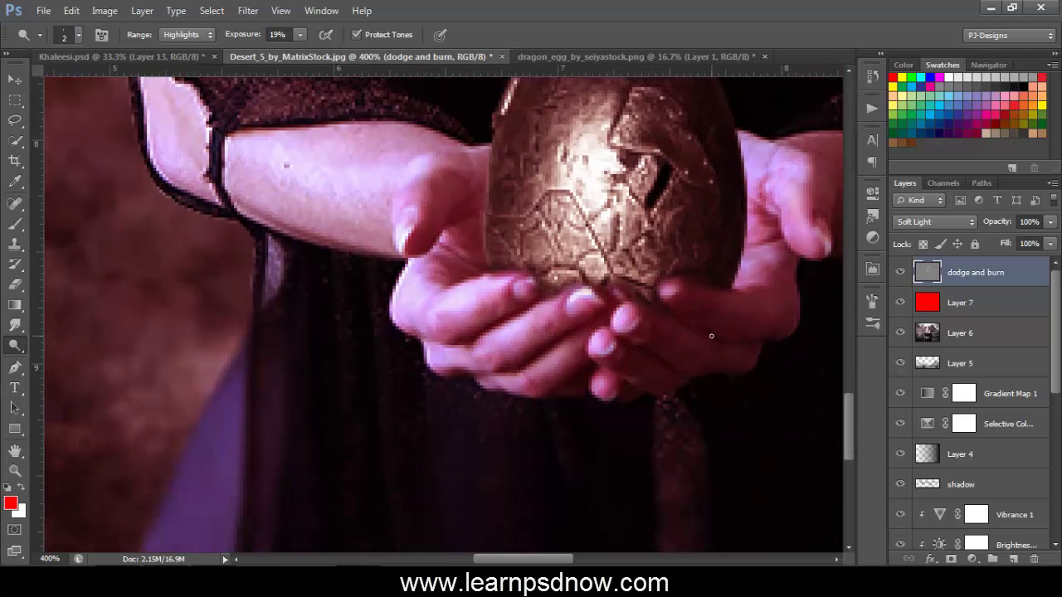
left_click_drag(573, 312, 583, 412)
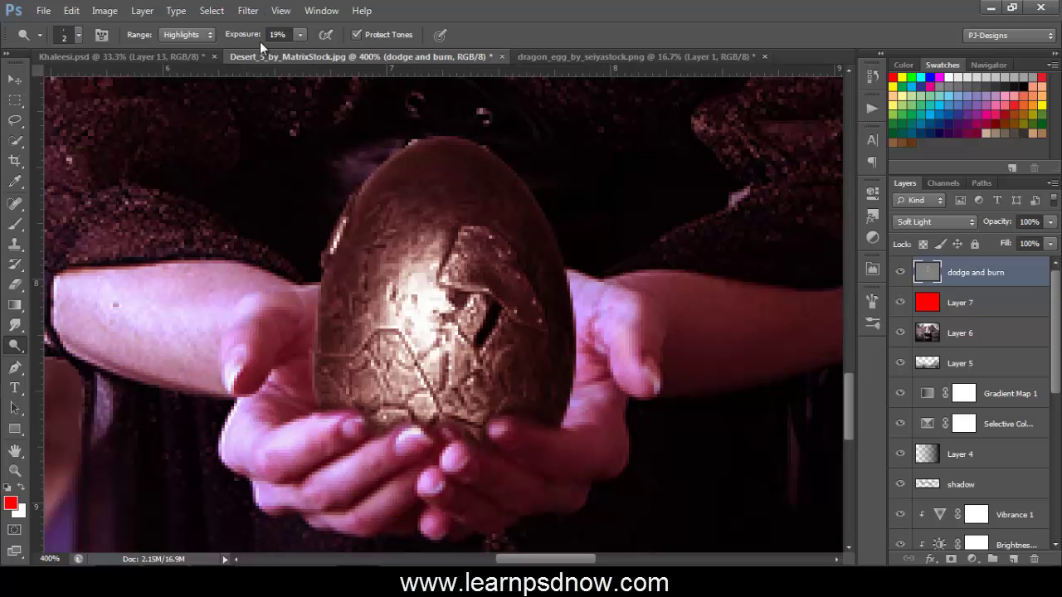
Step: Set the Dodge exposure to 100% and brighten the center of the dragon egg with a size 35 brush
left_click(301, 34)
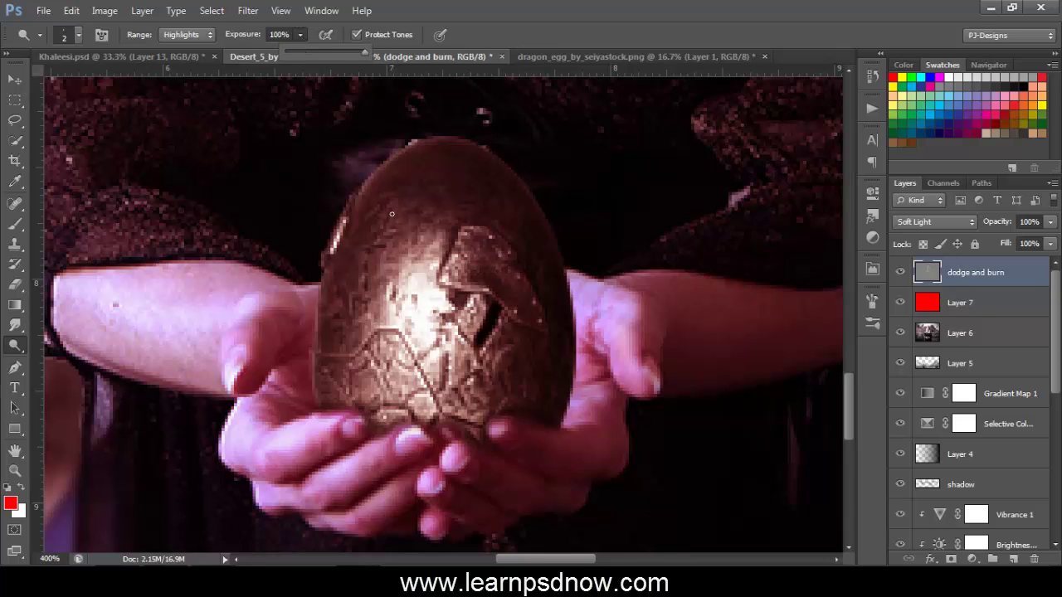
left_click(434, 267)
key("bracketright")
key("bracketright")
key("bracketright")
key("bracketright")
key("bracketright")
key("bracketright")
key("bracketright")
key("bracketright")
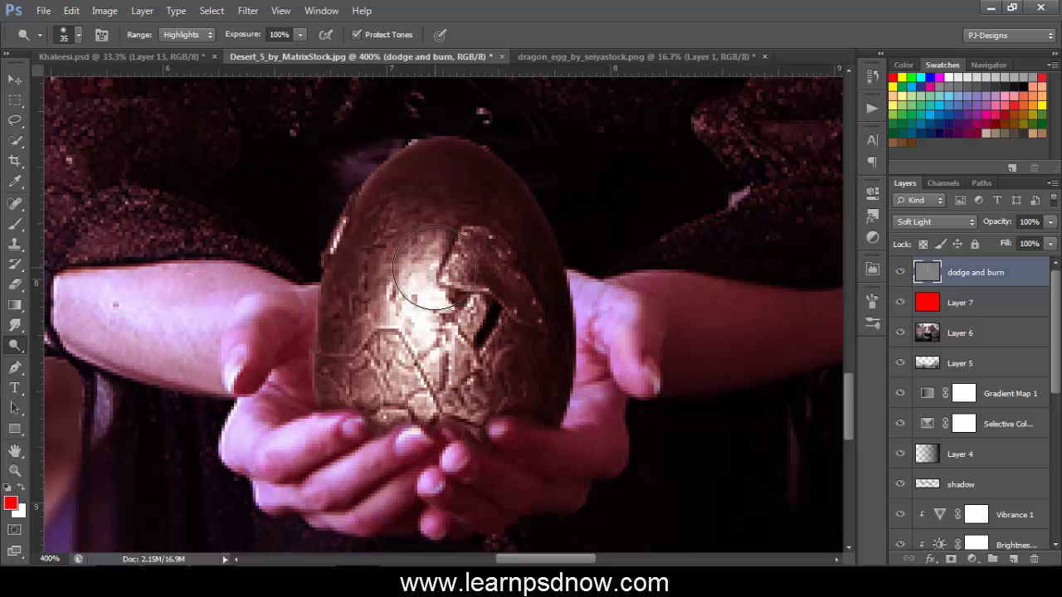
key("bracketright")
mouse_move(434, 269)
left_mouse_down()
mouse_move(463, 309)
mouse_move(443, 293)
mouse_move(469, 294)
mouse_move(389, 367)
mouse_move(464, 333)
mouse_move(471, 367)
mouse_move(446, 377)
mouse_move(476, 344)
mouse_move(442, 317)
mouse_move(455, 306)
mouse_move(456, 342)
mouse_move(472, 302)
mouse_move(422, 361)
mouse_move(460, 300)
mouse_move(425, 337)
mouse_move(450, 349)
mouse_move(475, 295)
mouse_move(423, 307)
mouse_move(472, 317)
mouse_move(448, 266)
mouse_move(426, 352)
mouse_move(489, 330)
mouse_move(416, 336)
mouse_move(452, 324)
mouse_move(422, 377)
left_mouse_up()
Step: Dodge the dragon egg's glowing highlight again with a size 45 brush
key("ctrl+minus")
key("ctrl+minus")
key("ctrl+minus")
key("ctrl+minus")
key("ctrl+minus")
key("ctrl+minus")
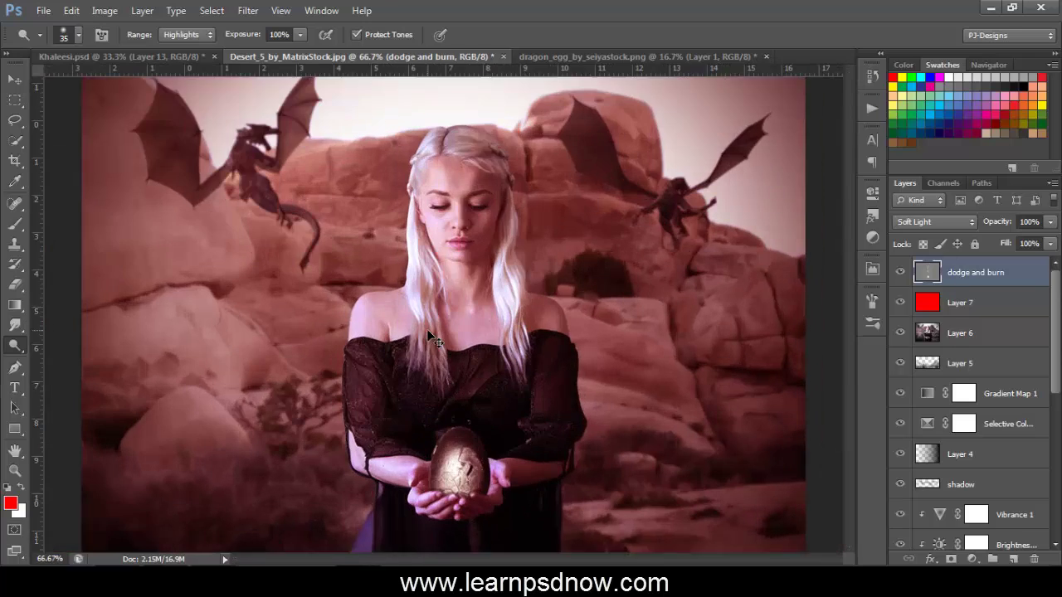
key("ctrl+plus")
key("ctrl+plus")
key("ctrl+plus")
key("bracketright")
mouse_move(450, 421)
left_mouse_down()
mouse_move(479, 425)
mouse_move(466, 406)
mouse_move(455, 419)
mouse_move(470, 397)
mouse_move(451, 405)
mouse_move(470, 415)
mouse_move(456, 421)
mouse_move(458, 381)
mouse_move(453, 430)
left_mouse_up()
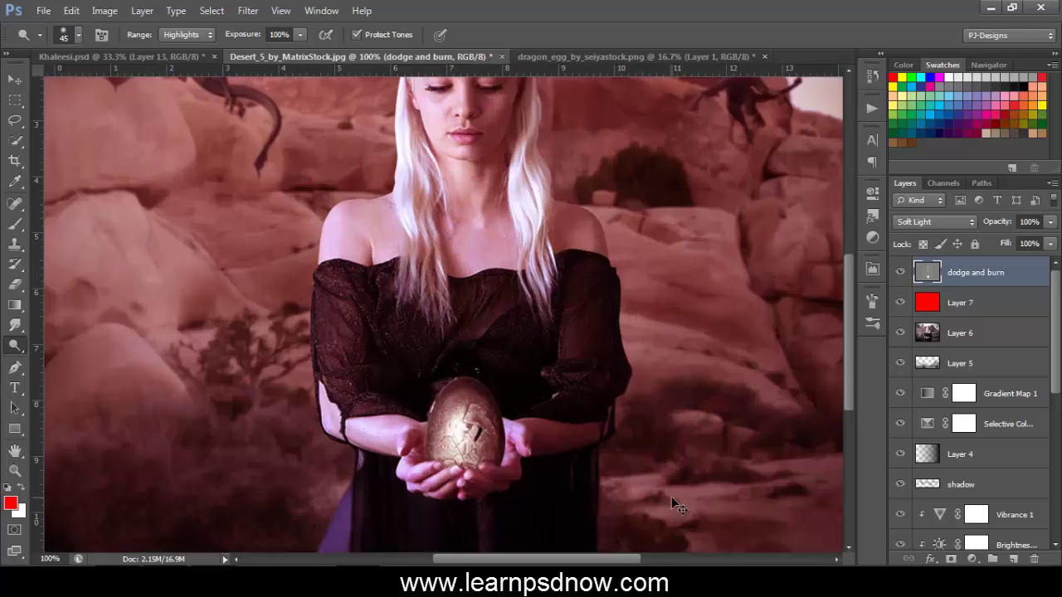
Step: Enlarge the Dodge brush to size 125
key("ctrl+plus")
key("ctrl+plus")
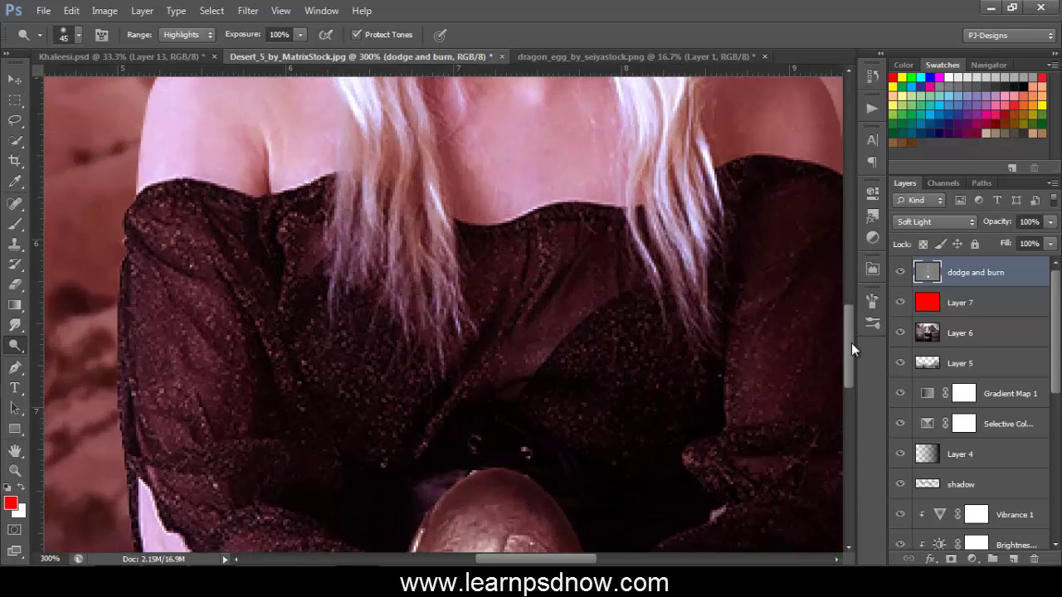
key("ctrl+0")
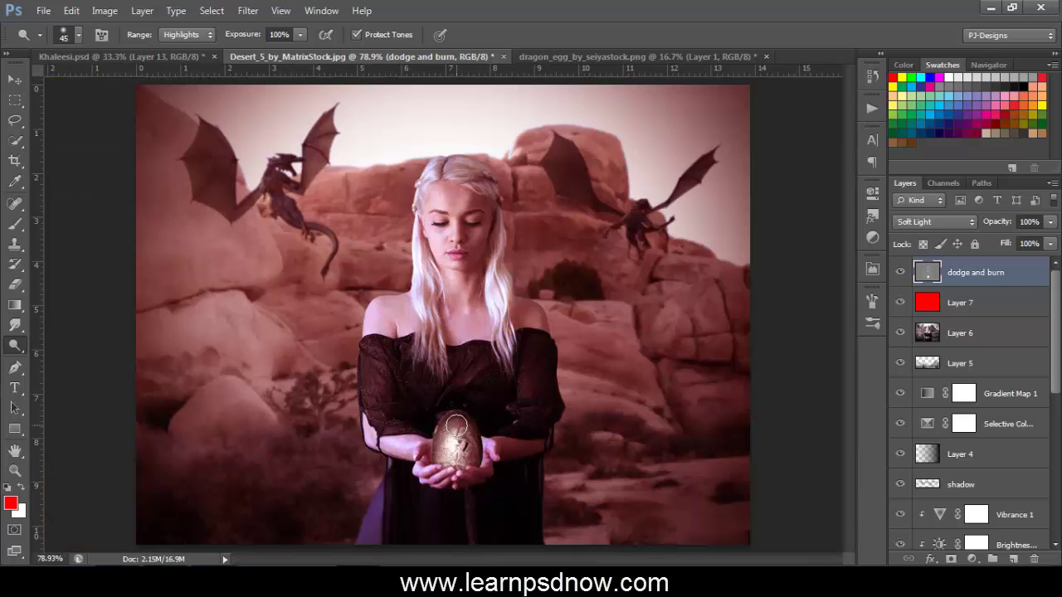
key("bracketright")
key("bracketright")
key("bracketright")
key("bracketright")
key("bracketright")
key("bracketright")
key("bracketright")
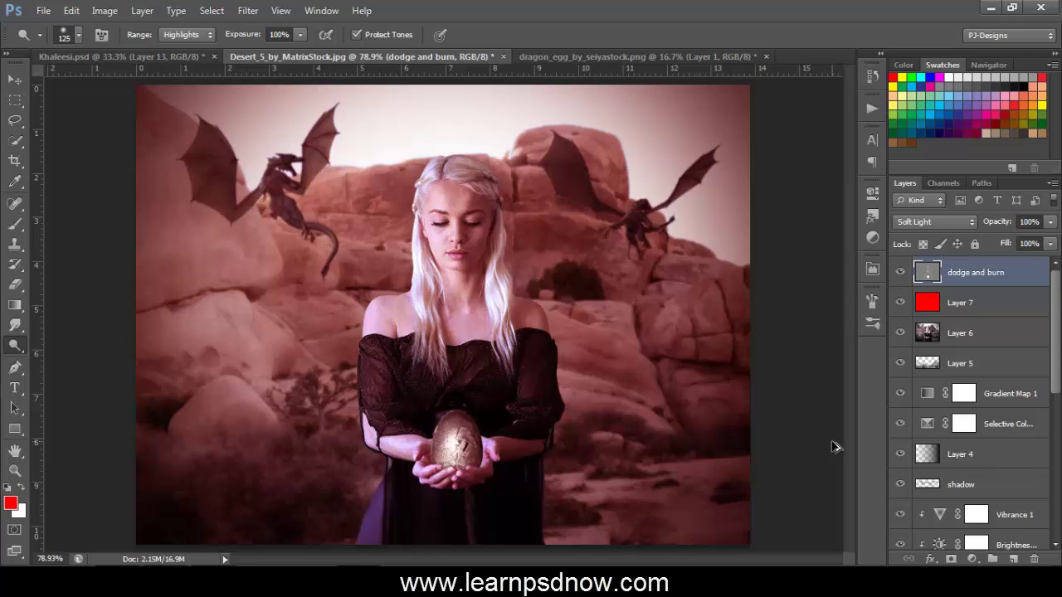
Step: Stamp all visible layers into a new top layer and open the Unsharp Mask filter on it
key("ctrl+shift+alt+e")
key("v")
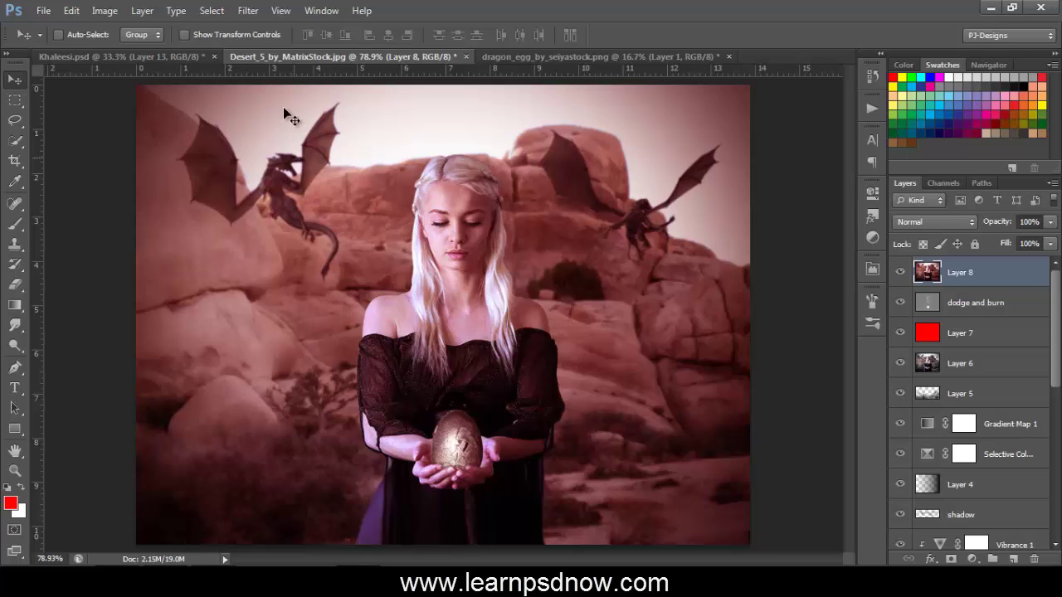
left_click(255, 15)
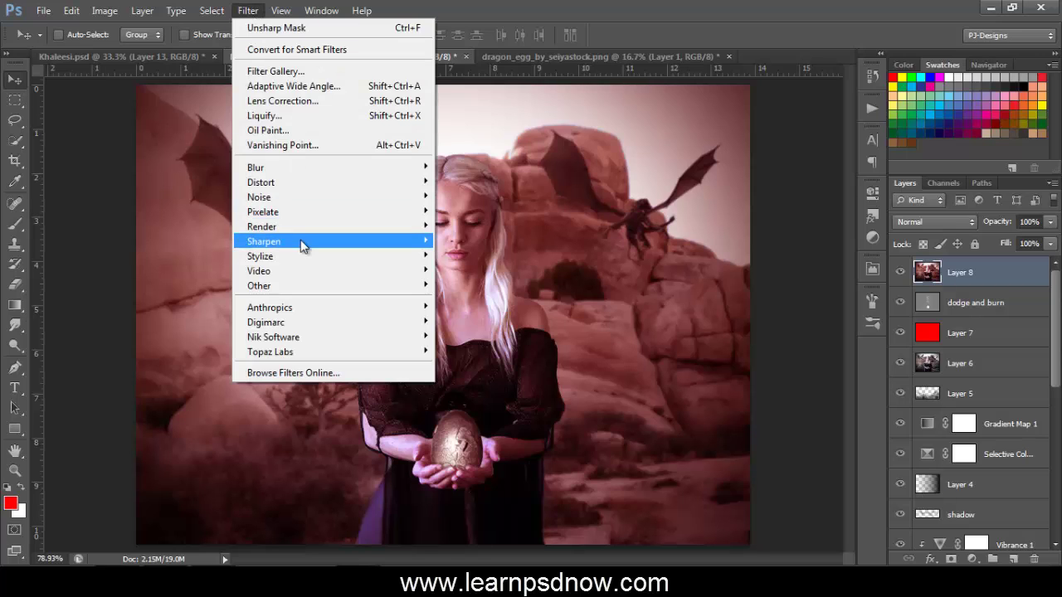
mouse_move(300, 246)
left_click(474, 299)
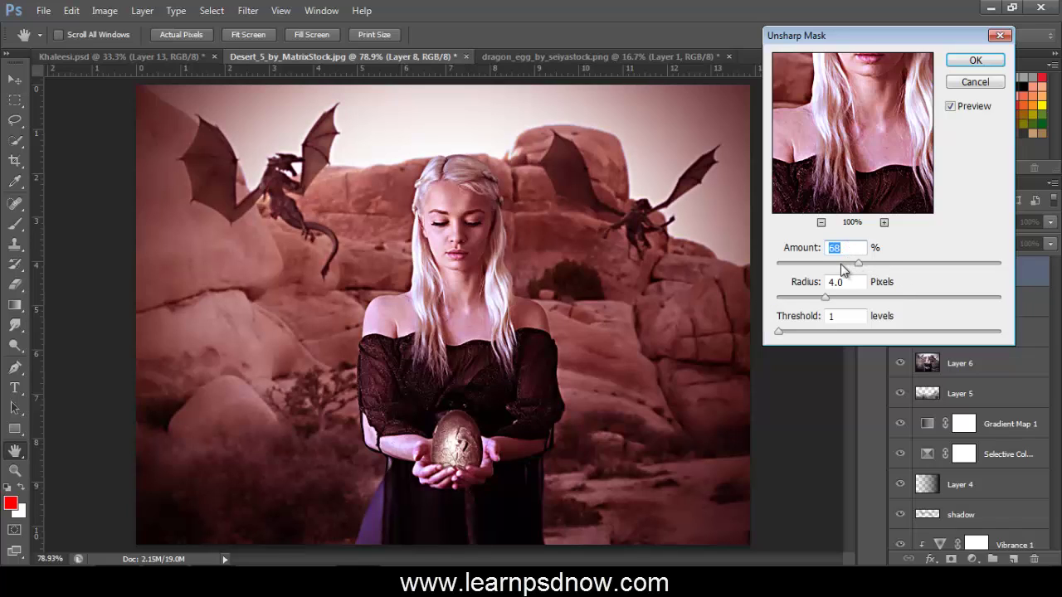
Step: Sharpen the merged layer with an amount of 85%, radius 1 pixel and threshold 4, checking the face and egg in the preview
left_click_drag(840, 264, 835, 264)
type("85")
double_click(839, 283)
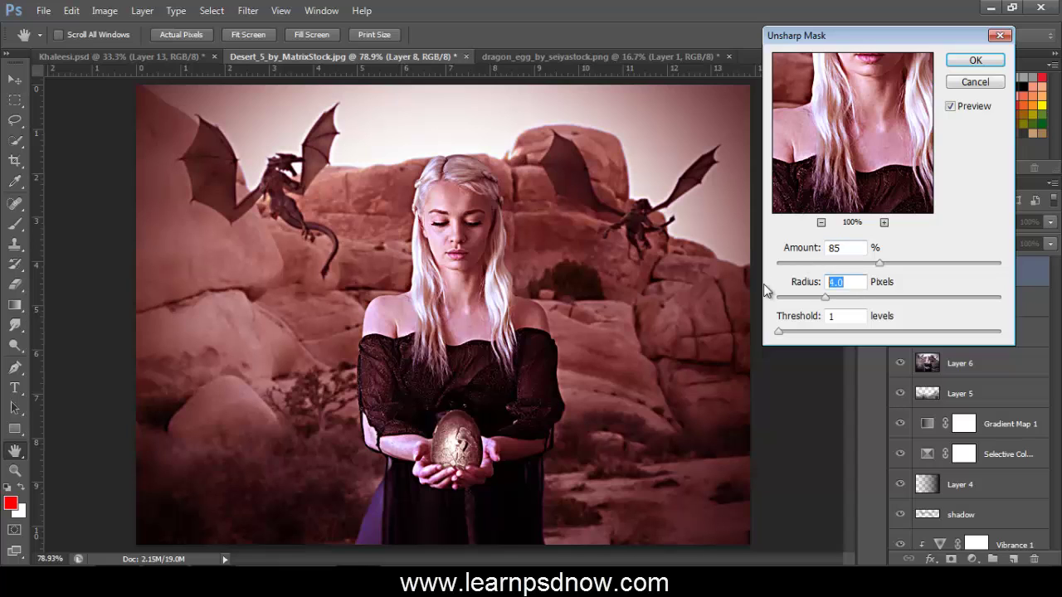
type("1")
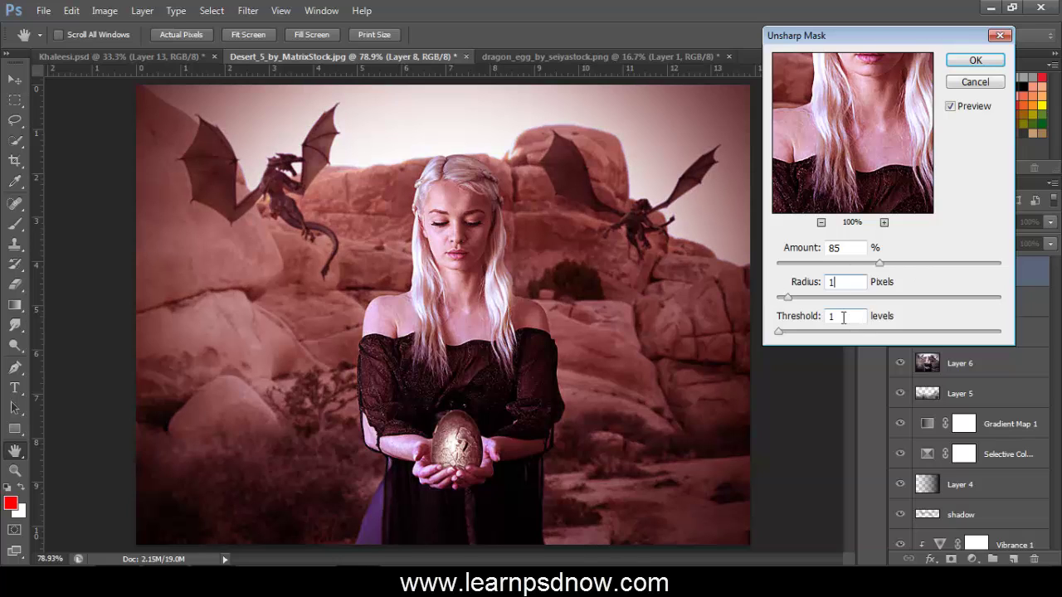
double_click(843, 318)
left_click_drag(903, 137, 896, 181)
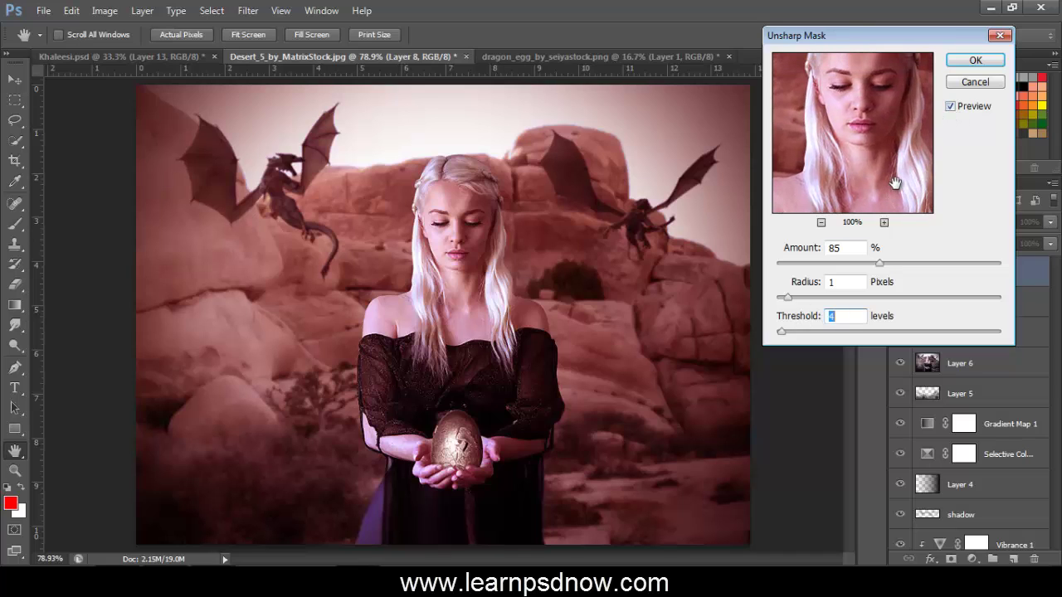
mouse_move(889, 108)
left_mouse_down()
mouse_move(894, 166)
mouse_move(894, 94)
left_mouse_up()
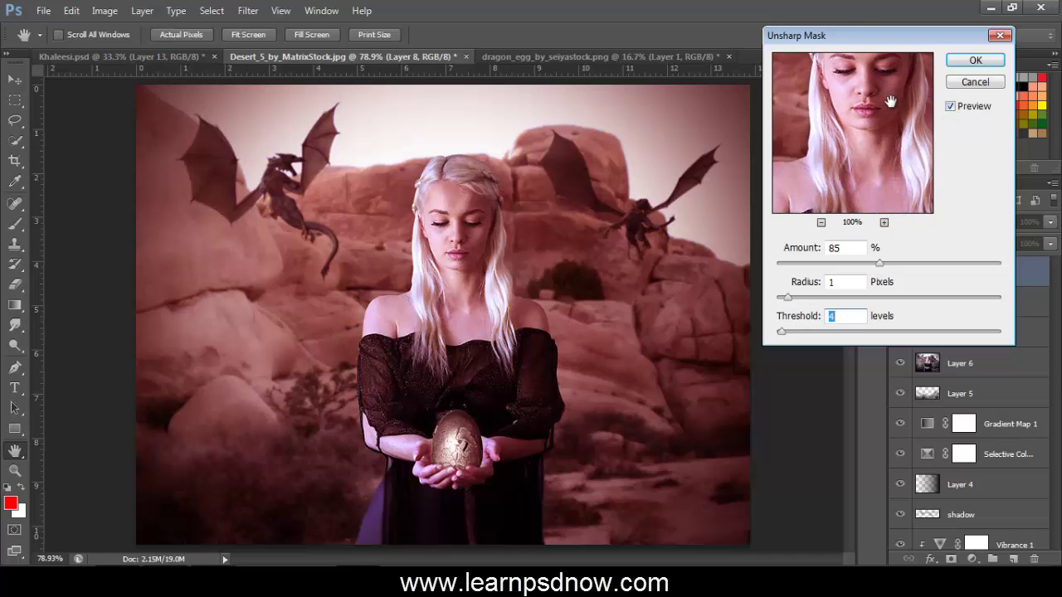
left_click_drag(890, 173, 890, 74)
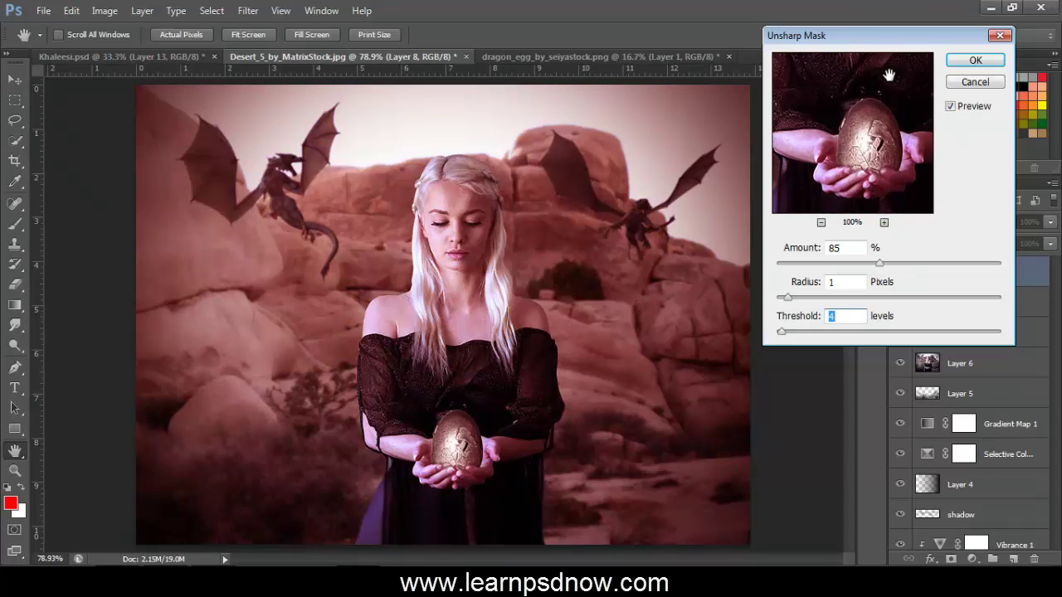
left_click_drag(895, 162, 887, 89)
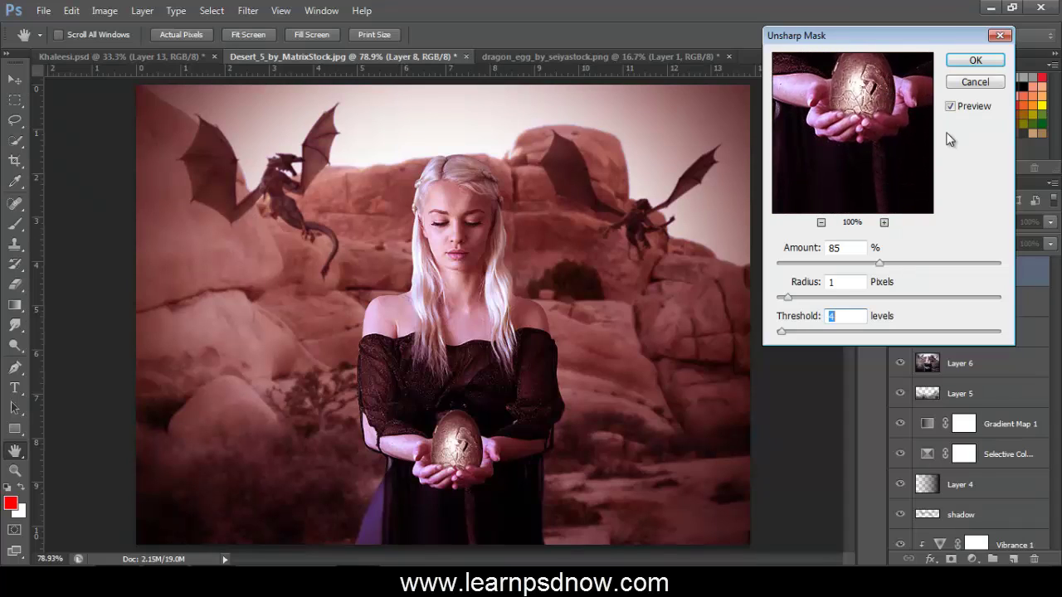
left_click(975, 60)
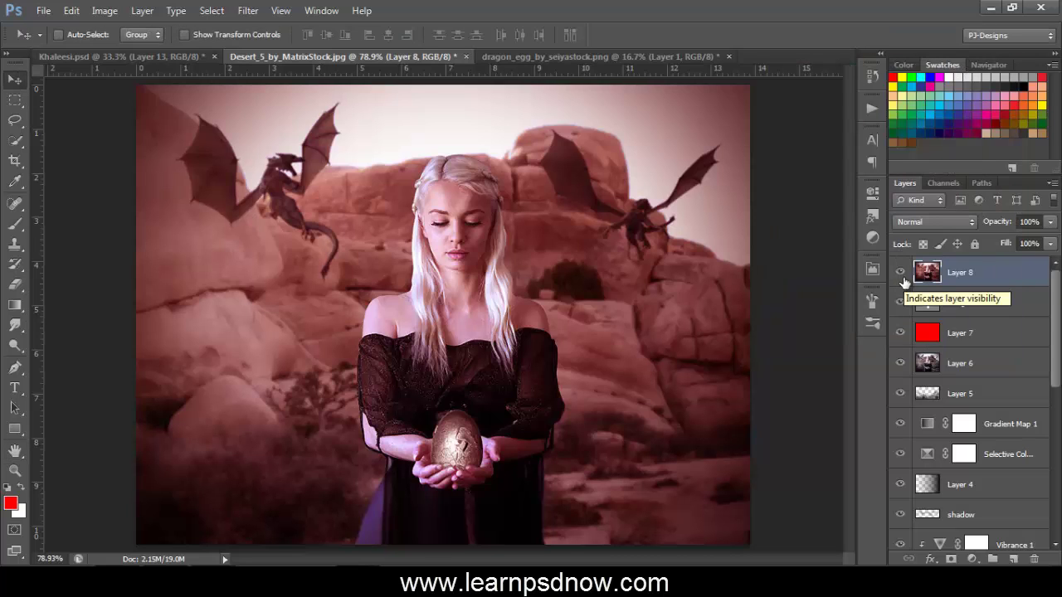